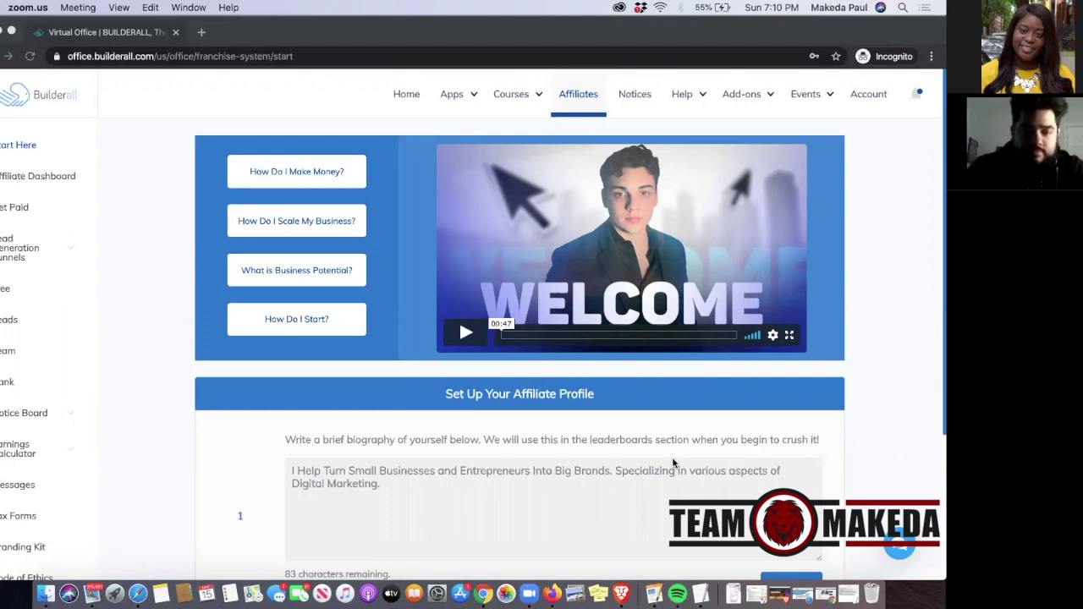
Return to the Builderall office home page and load teammakeda.com in a new browser tab
{"action": "left_click", "coordinate": [65, 114]}
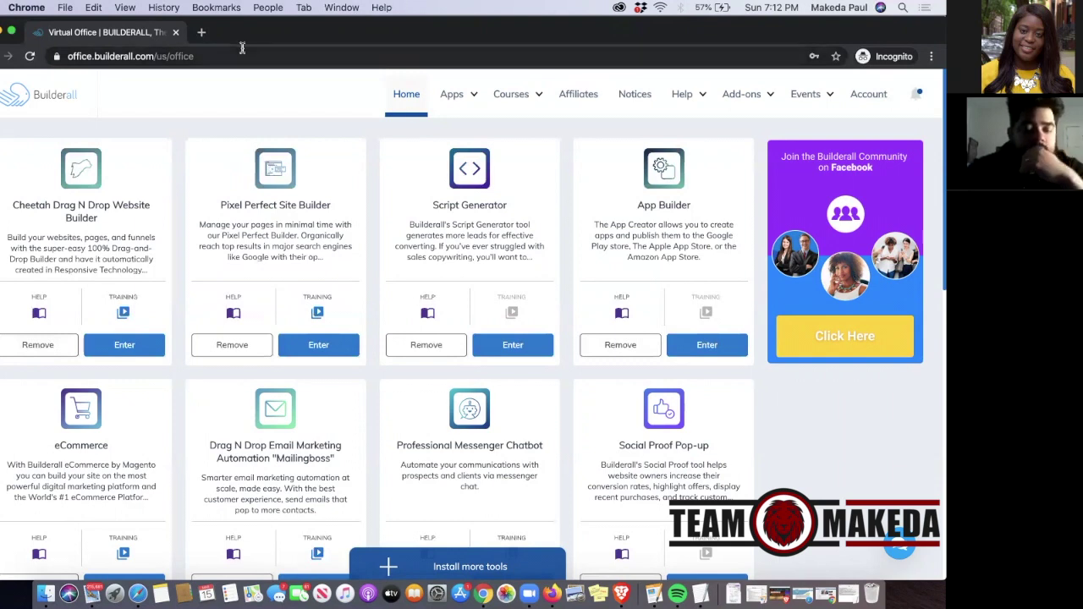
{"action": "left_click", "coordinate": [202, 32]}
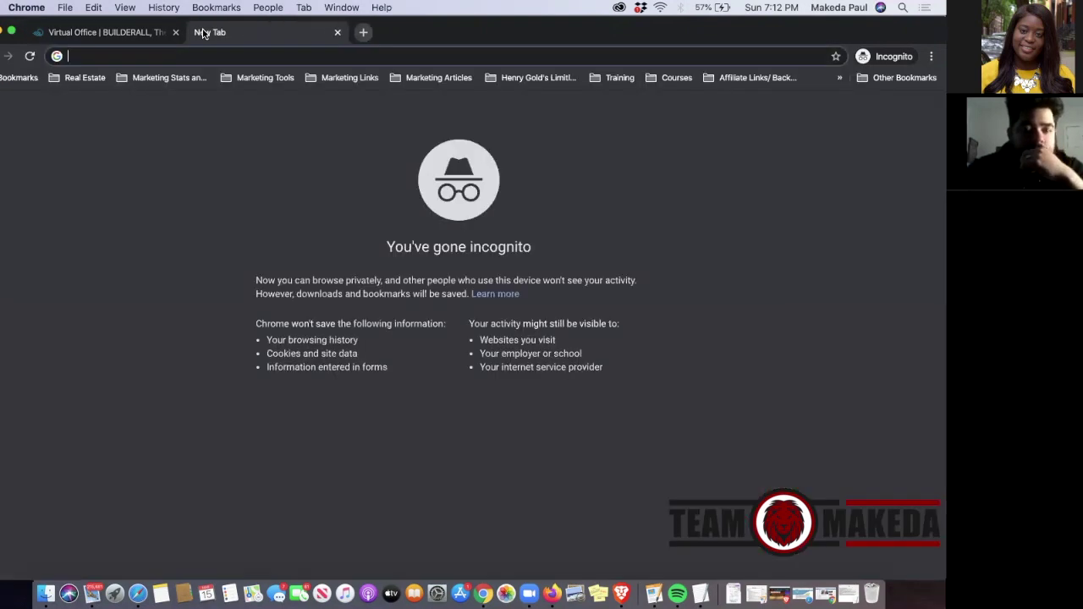
{"action": "type", "text": "teamm"}
{"action": "key", "text": "Right"}
{"action": "key", "text": "BackSpace"}
{"action": "key", "text": "BackSpace"}
{"action": "key", "text": "BackSpace"}
{"action": "key", "text": "BackSpace"}
{"action": "key", "text": "BackSpace"}
{"action": "key", "text": "BackSpace"}
{"action": "key", "text": "BackSpace"}
{"action": "key", "text": "BackSpace"}
{"action": "key", "text": "BackSpace"}
{"action": "key", "text": "BackSpace"}
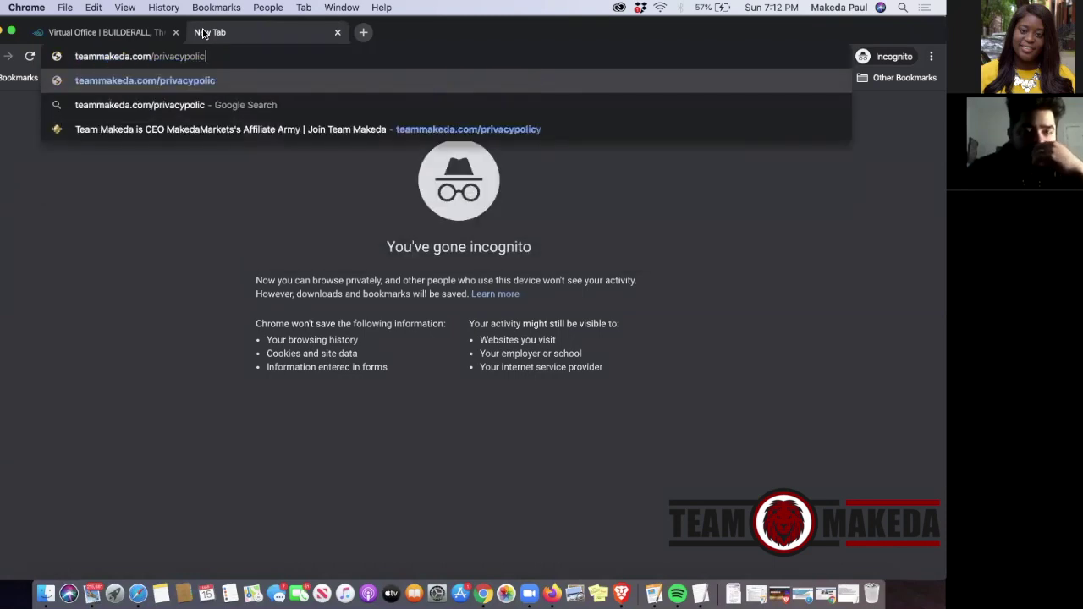
{"action": "key", "text": "BackSpace"}
{"action": "key", "text": "BackSpace"}
{"action": "key", "text": "BackSpace"}
{"action": "key", "text": "BackSpace"}
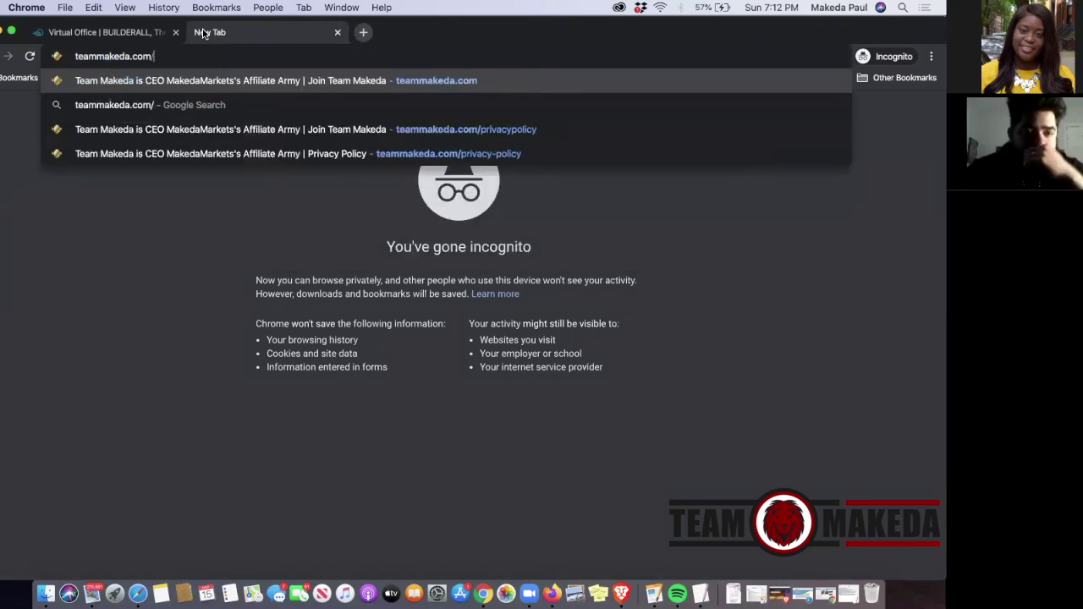
{"action": "key", "text": "Return"}
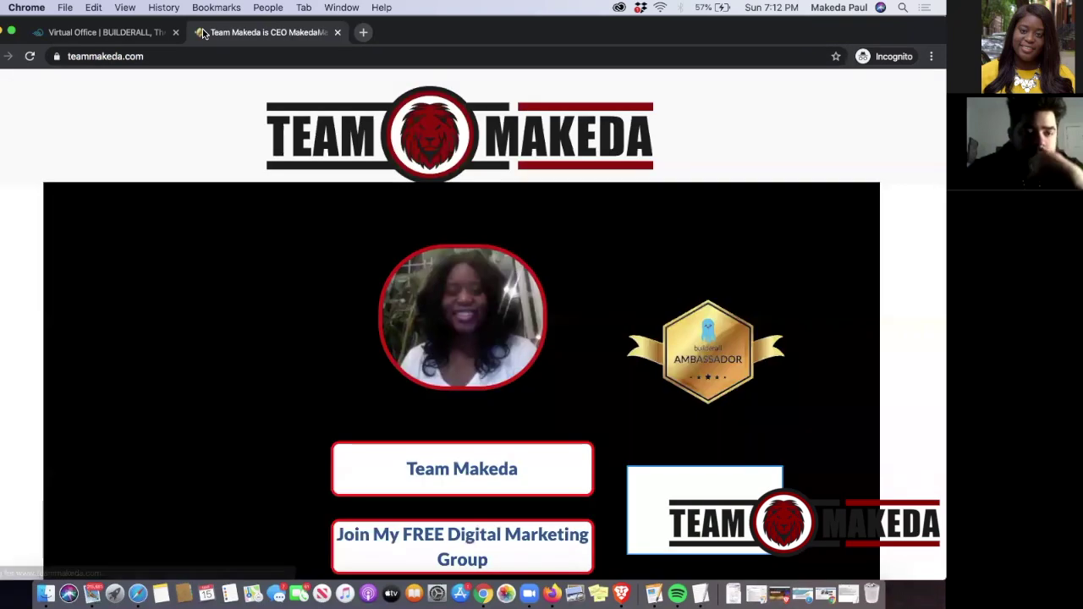
Open the Team Makeda app from the site's link list and allow it to store files on the device
{"action": "scroll", "coordinate": [297, 229], "scroll_direction": "down", "scroll_amount": 10}
{"action": "scroll", "coordinate": [297, 222], "scroll_direction": "down", "scroll_amount": 9}
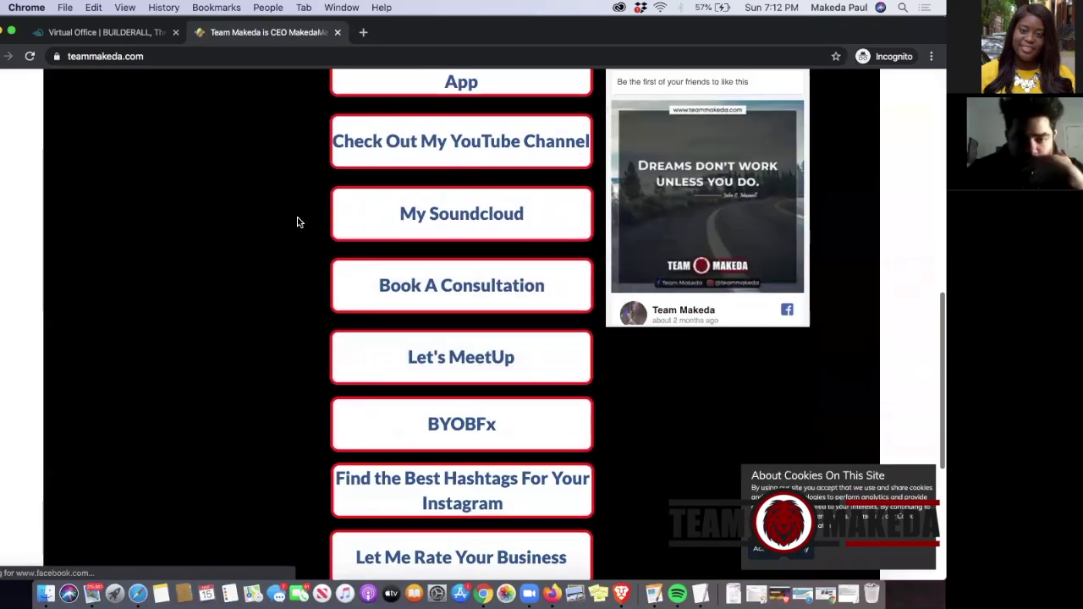
{"action": "scroll", "coordinate": [322, 152], "scroll_direction": "up", "scroll_amount": 2}
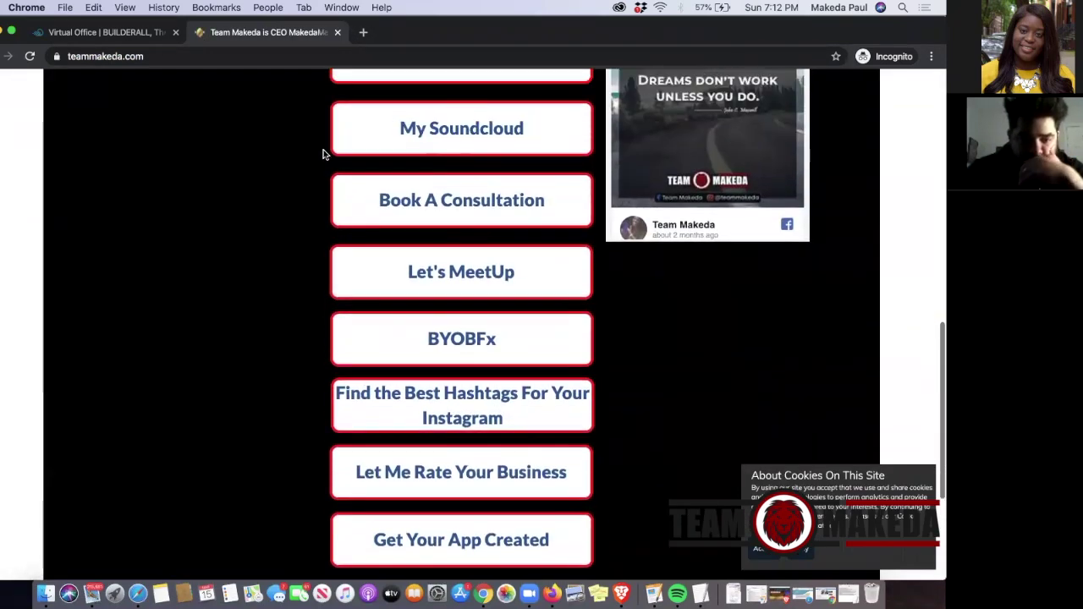
{"action": "scroll", "coordinate": [323, 154], "scroll_direction": "up", "scroll_amount": 3}
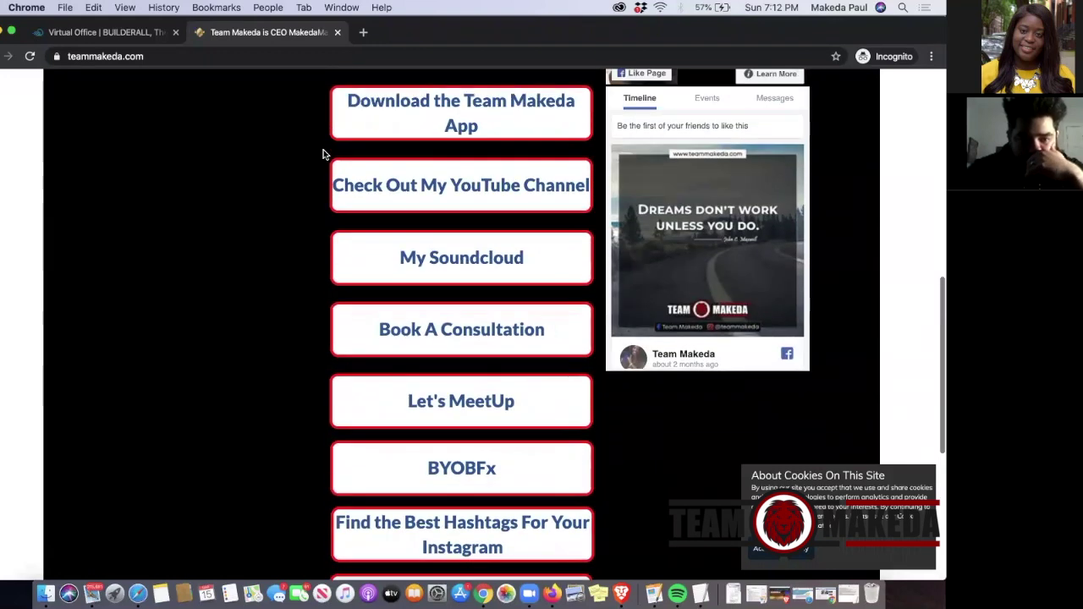
{"action": "left_click", "coordinate": [434, 121]}
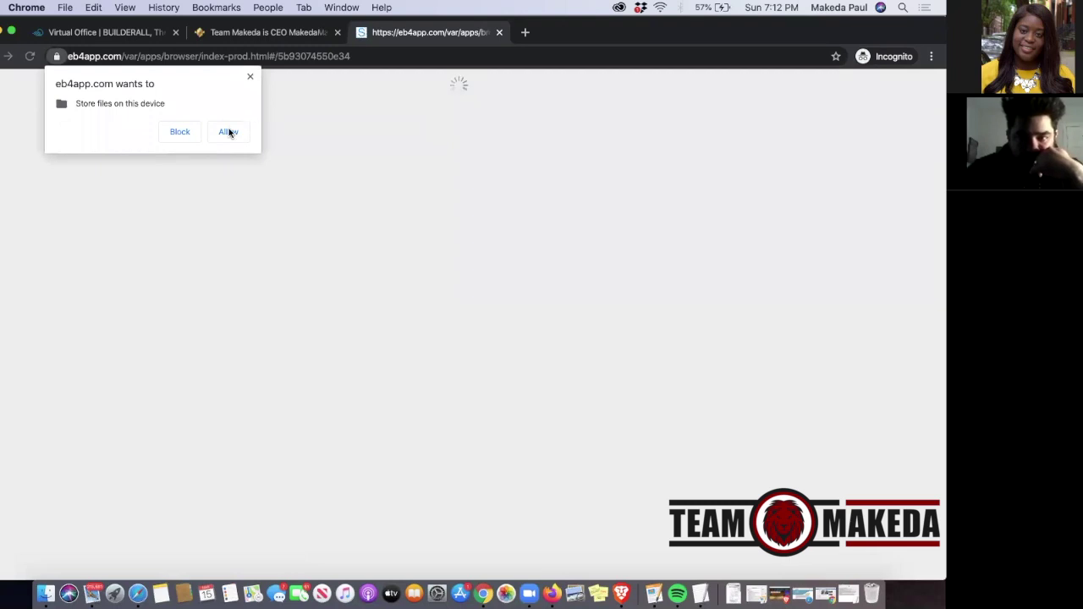
{"action": "left_click", "coordinate": [229, 132]}
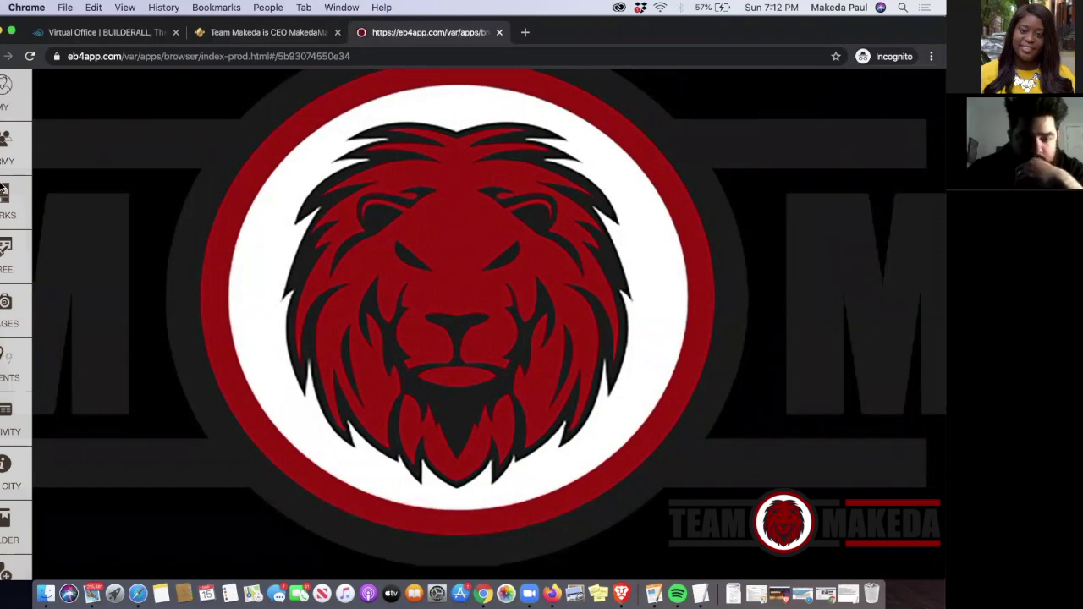
Open the app's directory of business places and allow it to know the device's location
{"action": "scroll", "coordinate": [13, 254], "scroll_direction": "down", "scroll_amount": 2}
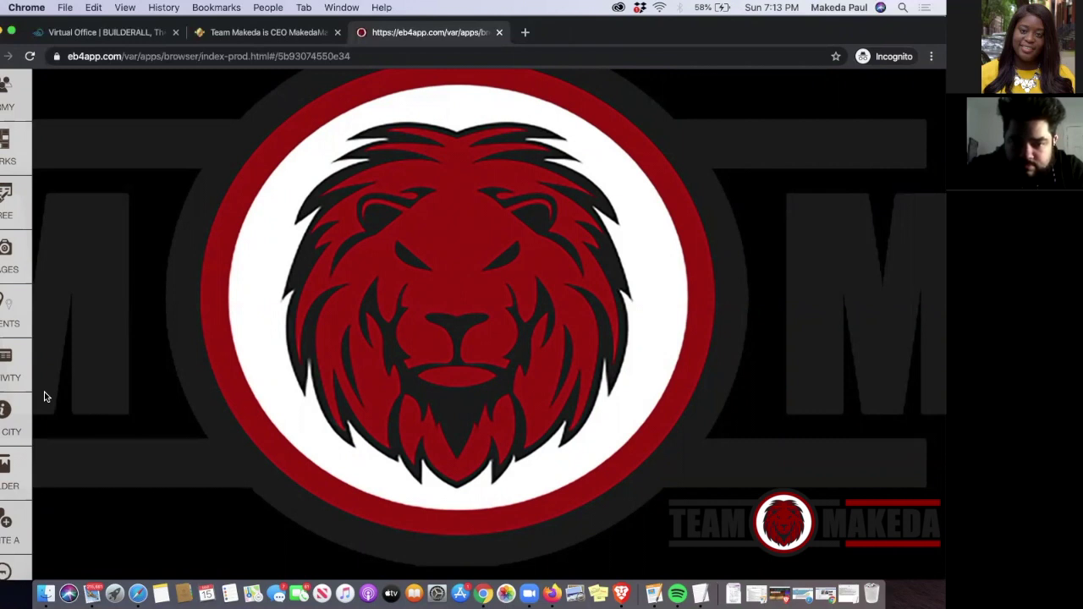
{"action": "scroll", "coordinate": [6, 430], "scroll_direction": "down", "scroll_amount": 3}
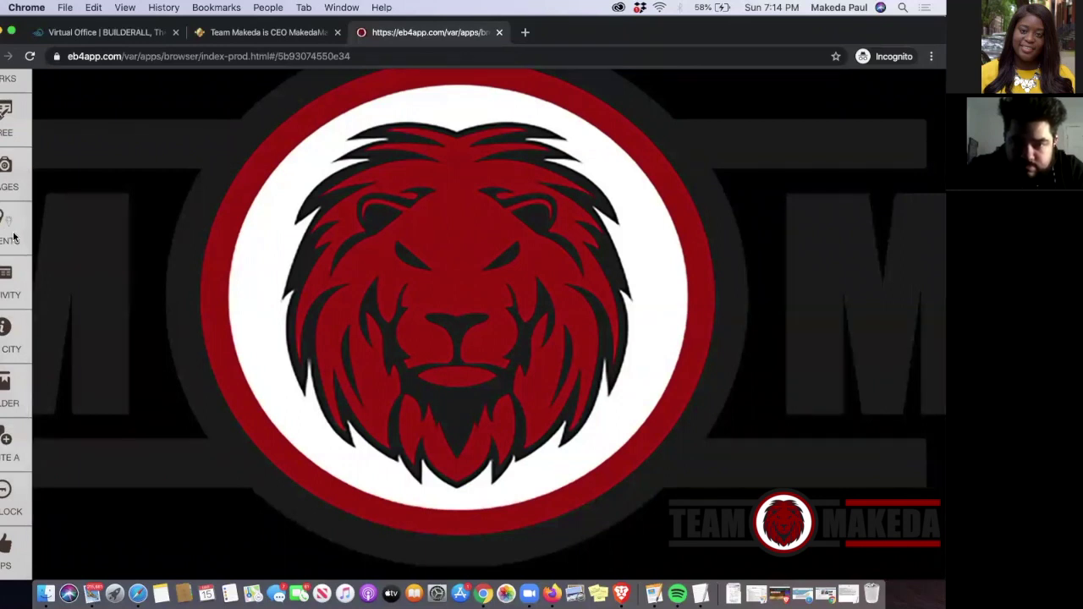
{"action": "left_click", "coordinate": [8, 227]}
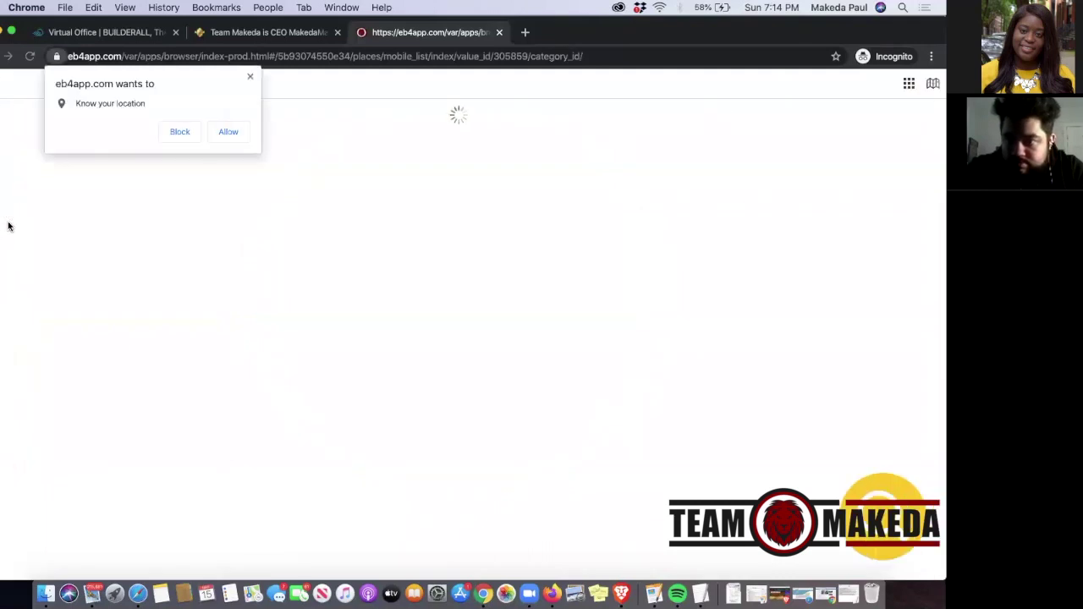
{"action": "left_click", "coordinate": [233, 139]}
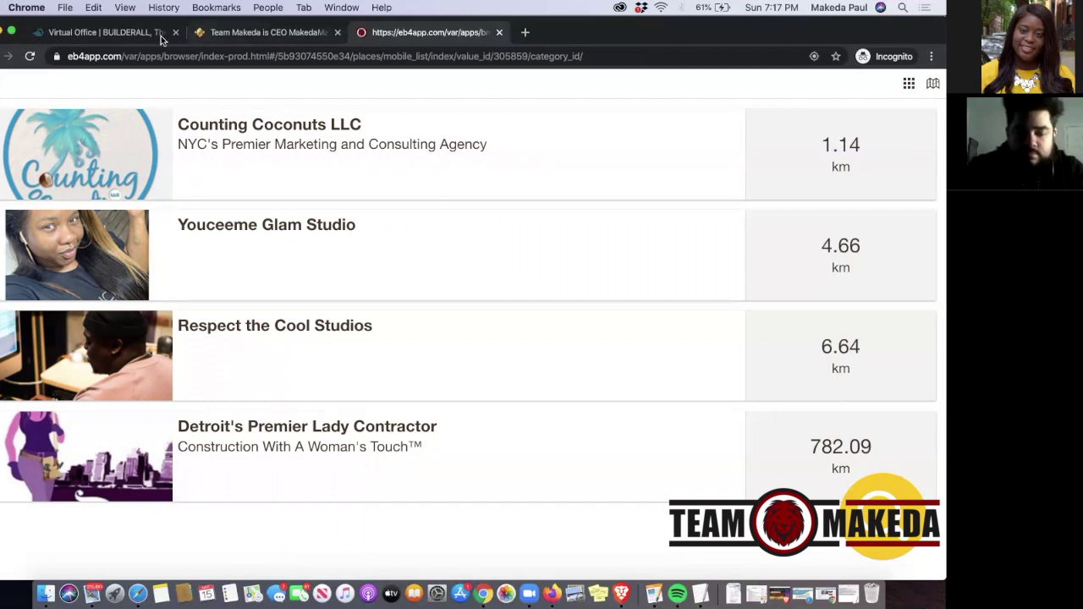
Switch back to the Builderall Virtual Office and open the Professional Emails app
{"action": "left_click", "coordinate": [265, 35]}
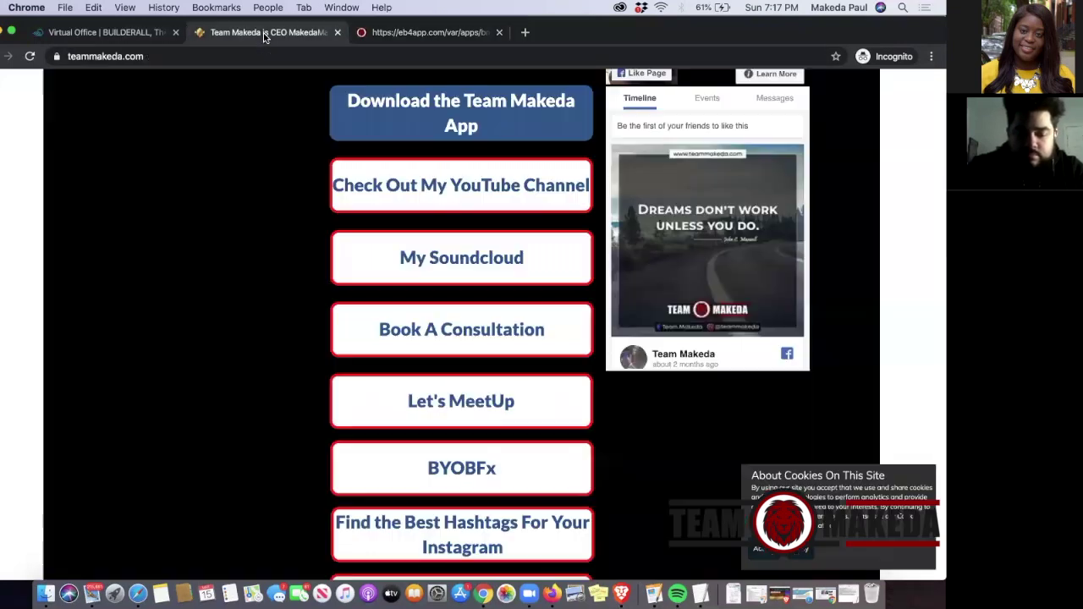
{"action": "left_click", "coordinate": [106, 32]}
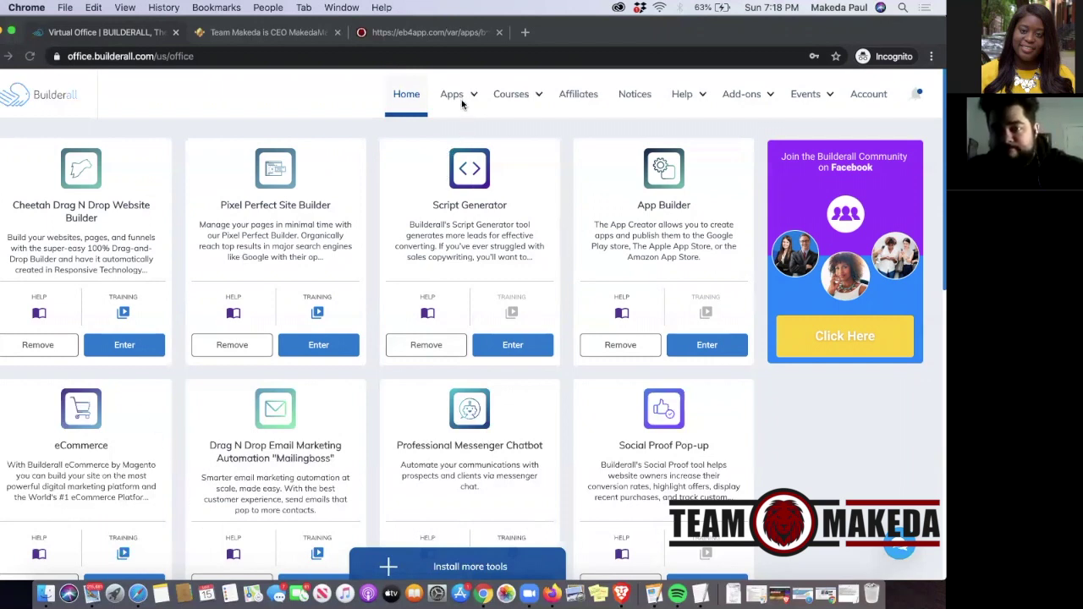
{"action": "mouse_move", "coordinate": [467, 95]}
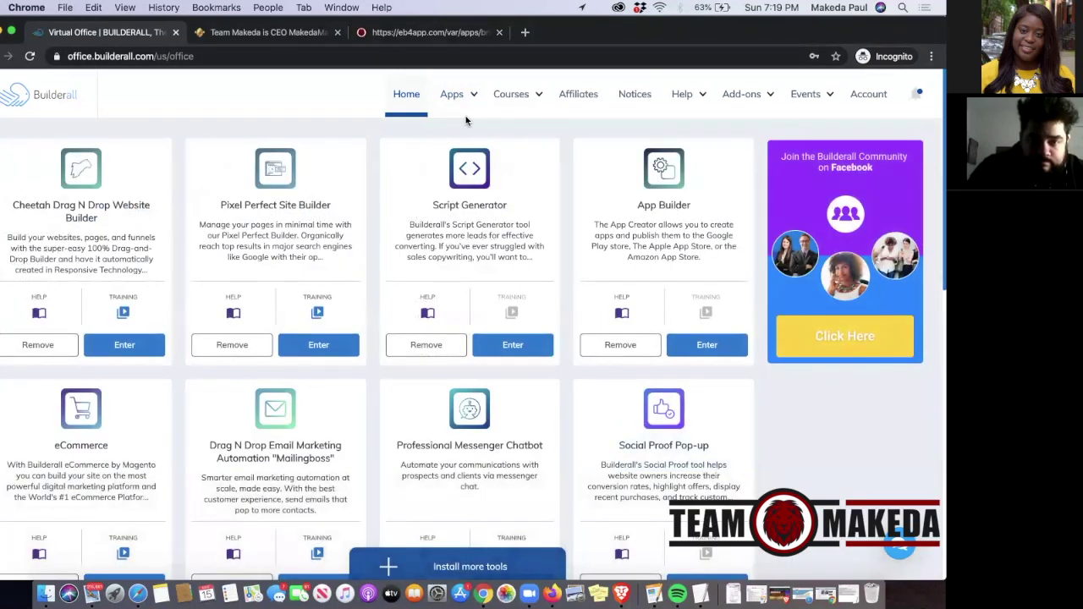
{"action": "mouse_move", "coordinate": [474, 81]}
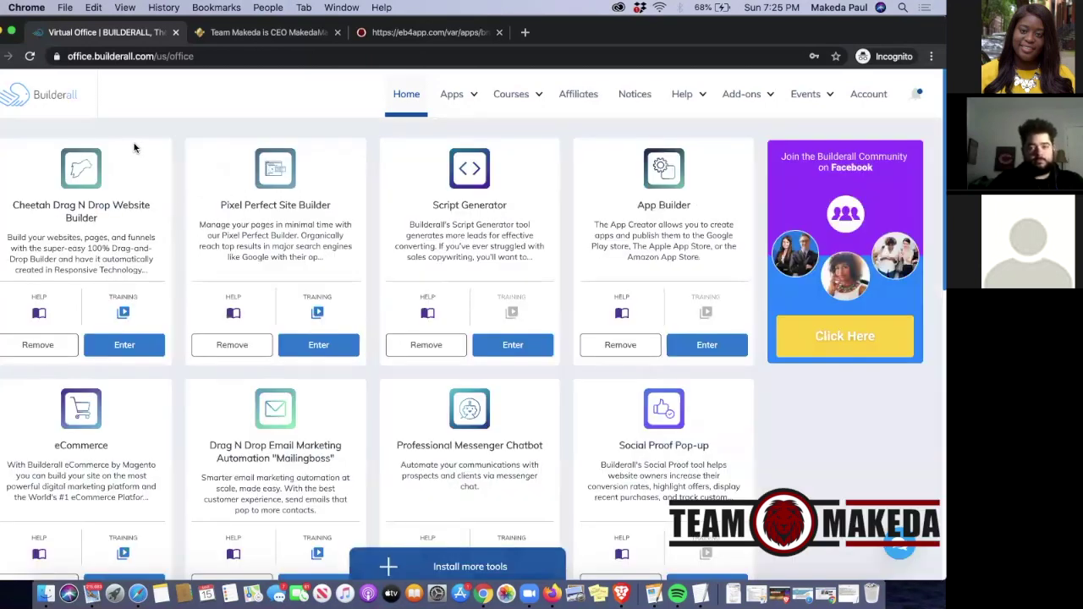
{"action": "mouse_move", "coordinate": [487, 97]}
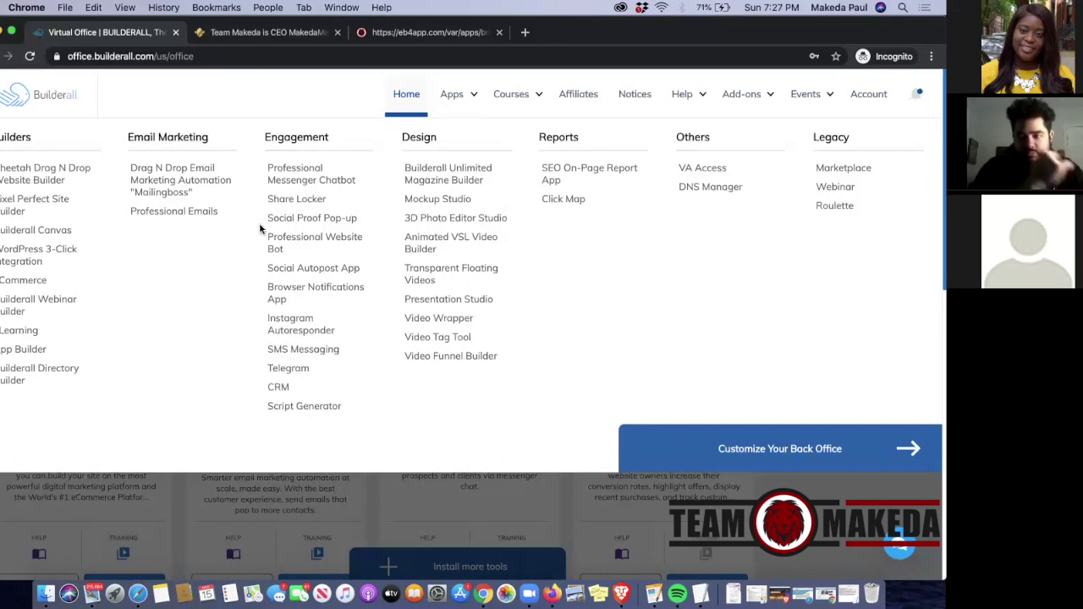
{"action": "left_click", "coordinate": [179, 214]}
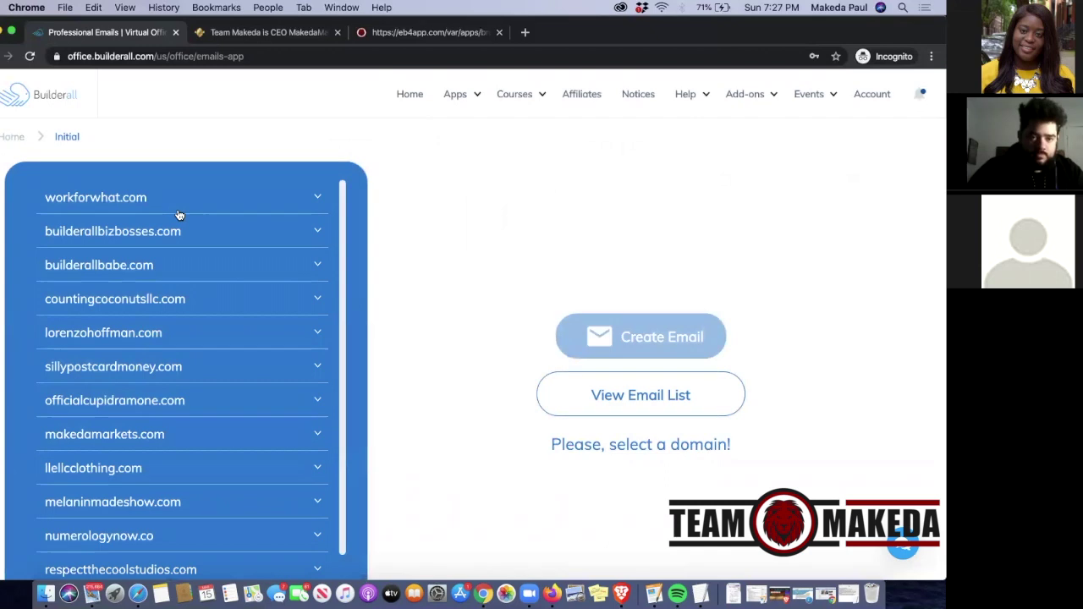
Look up the existing email account under the melaninmadeshow.com domain, and collapse the domain again
{"action": "scroll", "coordinate": [180, 215], "scroll_direction": "down", "scroll_amount": 1}
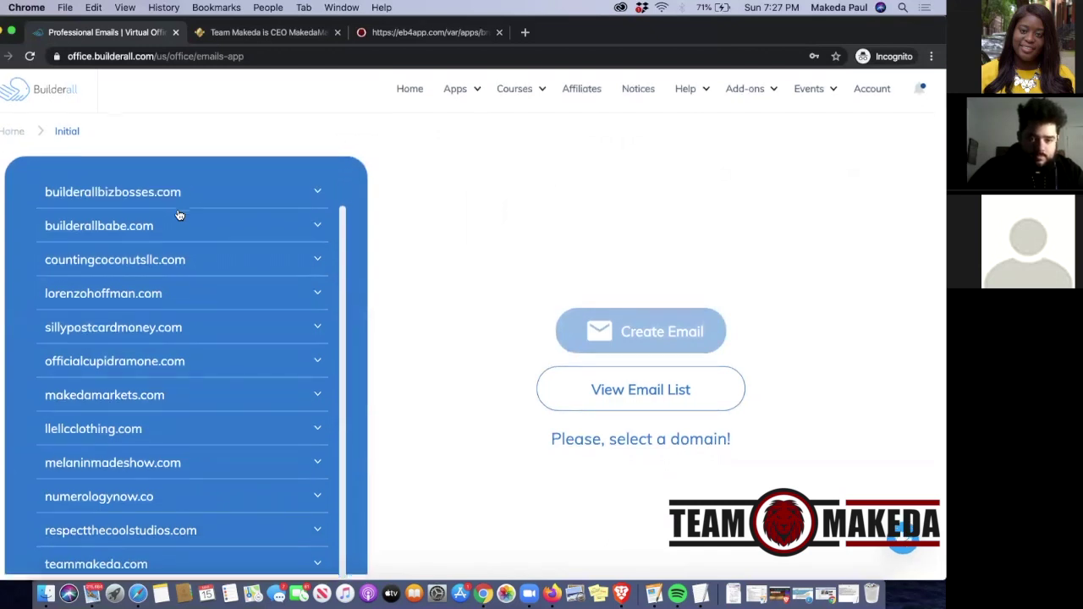
{"action": "left_click", "coordinate": [187, 472]}
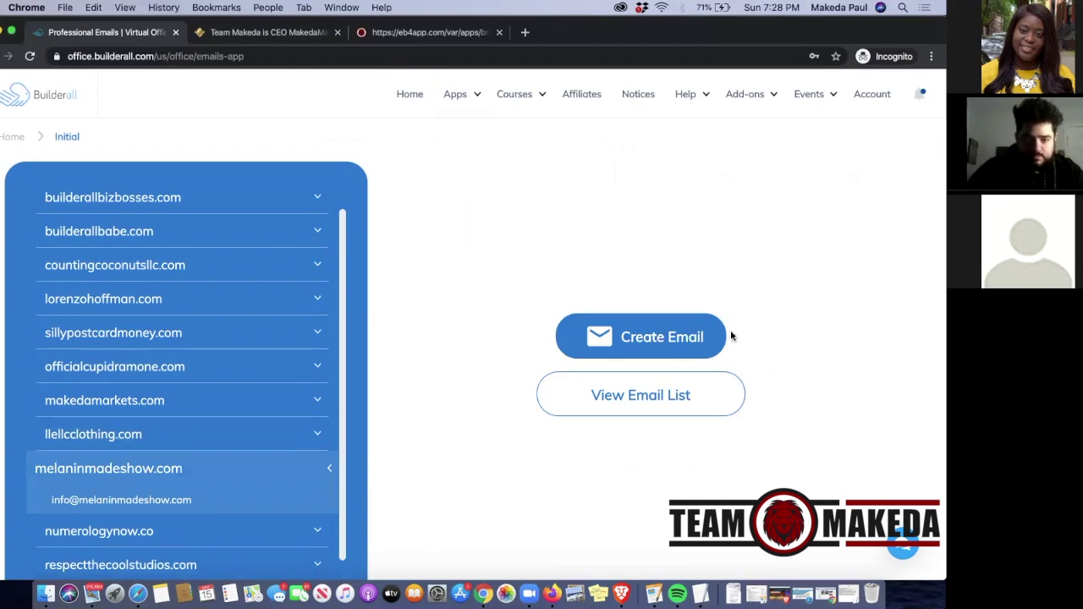
{"action": "left_click", "coordinate": [144, 500]}
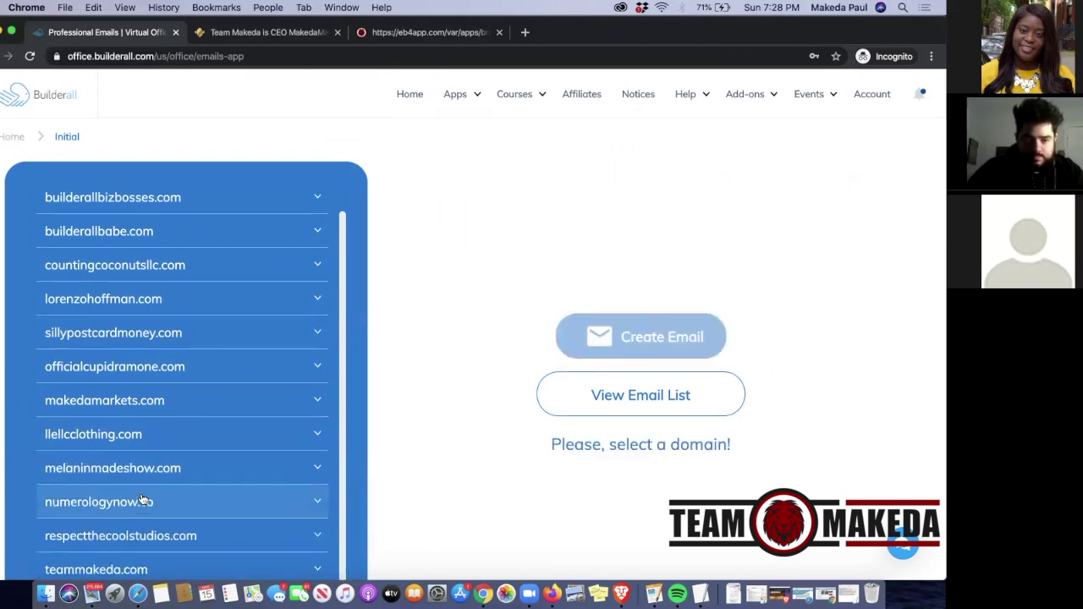
Open the full email list and expand the melaninmadeshow.com domain to show its mailbox options
{"action": "left_click", "coordinate": [610, 407]}
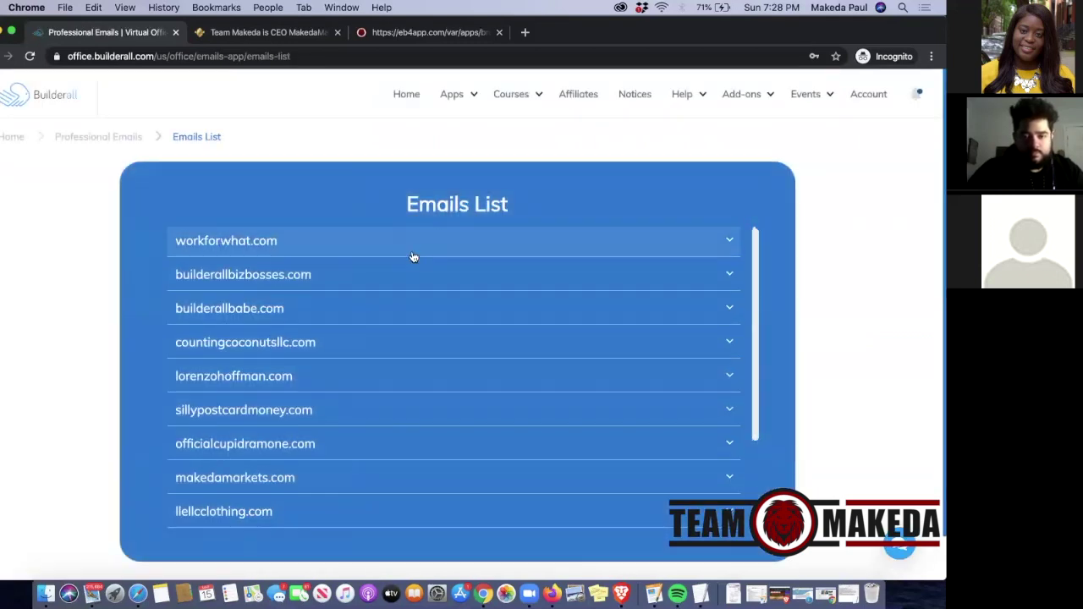
{"action": "scroll", "coordinate": [413, 257], "scroll_direction": "down", "scroll_amount": 3}
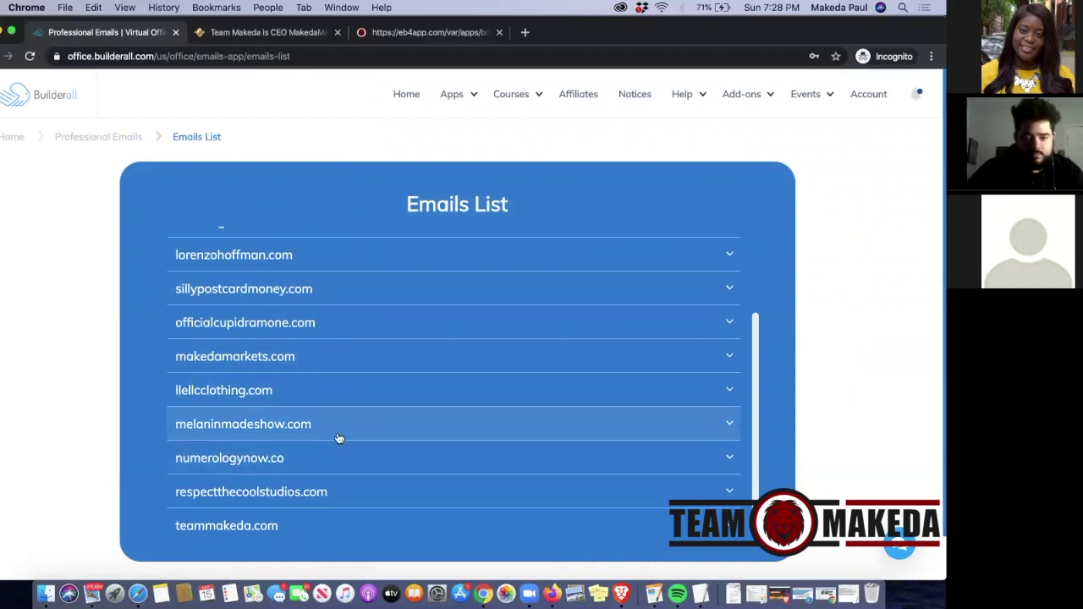
{"action": "scroll", "coordinate": [339, 438], "scroll_direction": "up", "scroll_amount": 4}
{"action": "scroll", "coordinate": [338, 437], "scroll_direction": "down", "scroll_amount": 5}
{"action": "scroll", "coordinate": [338, 437], "scroll_direction": "up", "scroll_amount": 5}
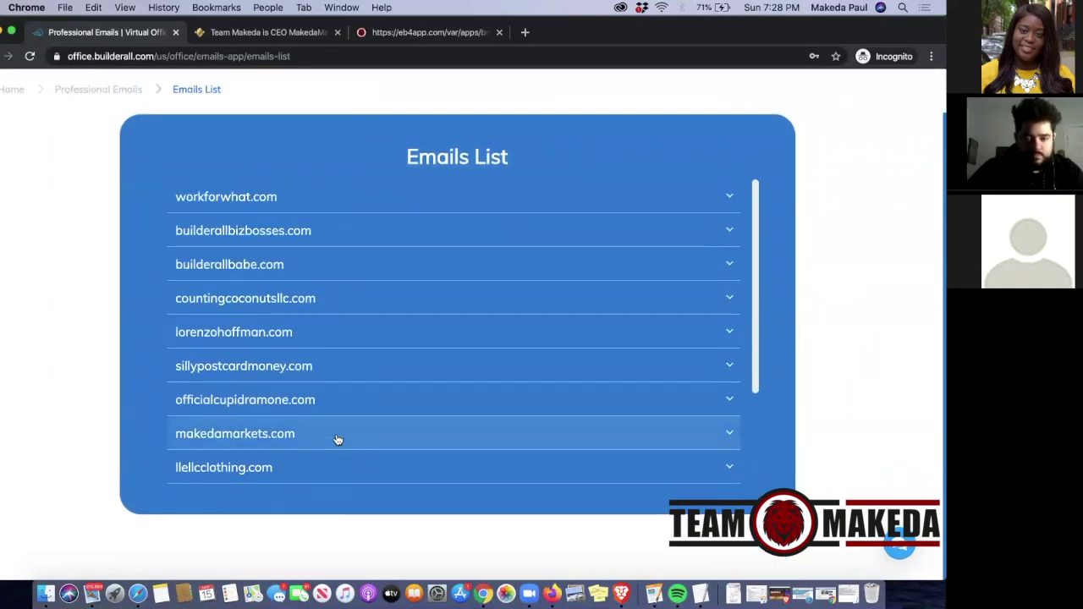
{"action": "scroll", "coordinate": [337, 439], "scroll_direction": "down", "scroll_amount": 4}
{"action": "left_click", "coordinate": [304, 370]}
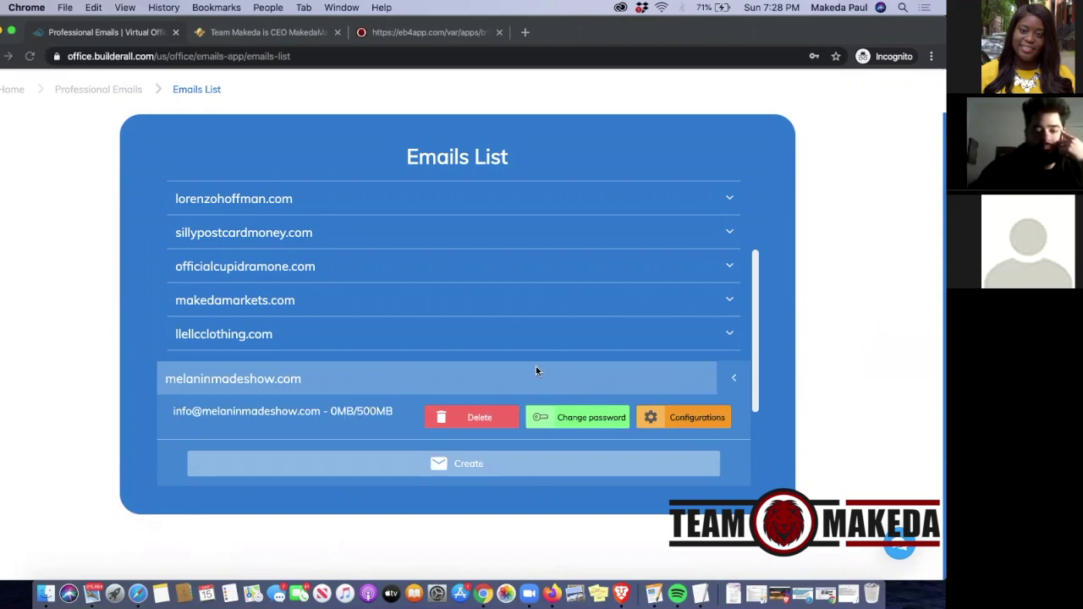
Enable Local Copy in the forwarding configuration of the melaninmadeshow.com mailbox and check its Alias settings
{"action": "left_click", "coordinate": [695, 417]}
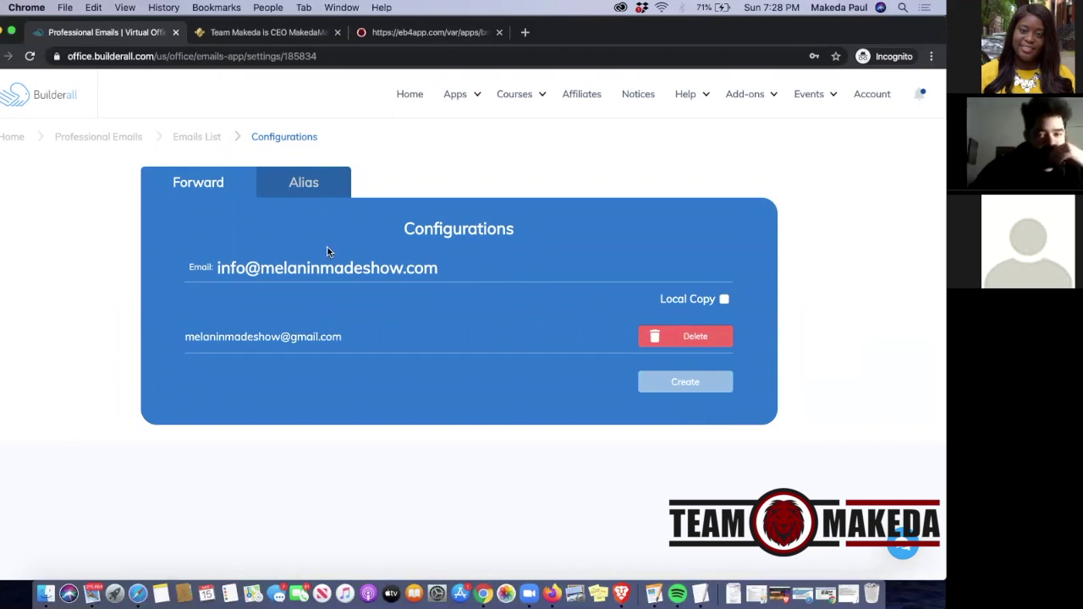
{"action": "left_click", "coordinate": [720, 300]}
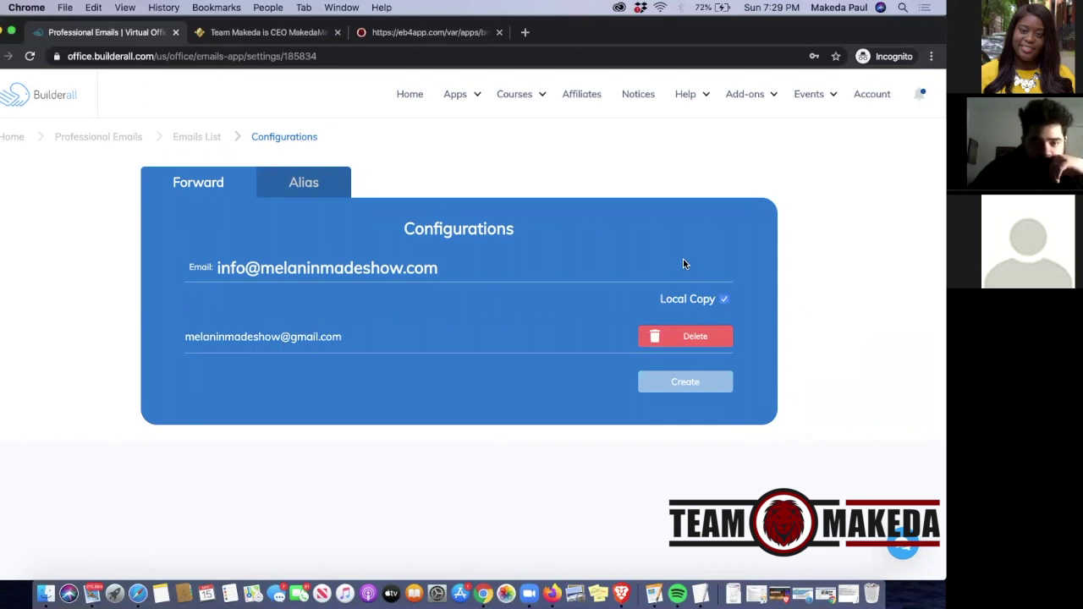
{"action": "left_click", "coordinate": [298, 192]}
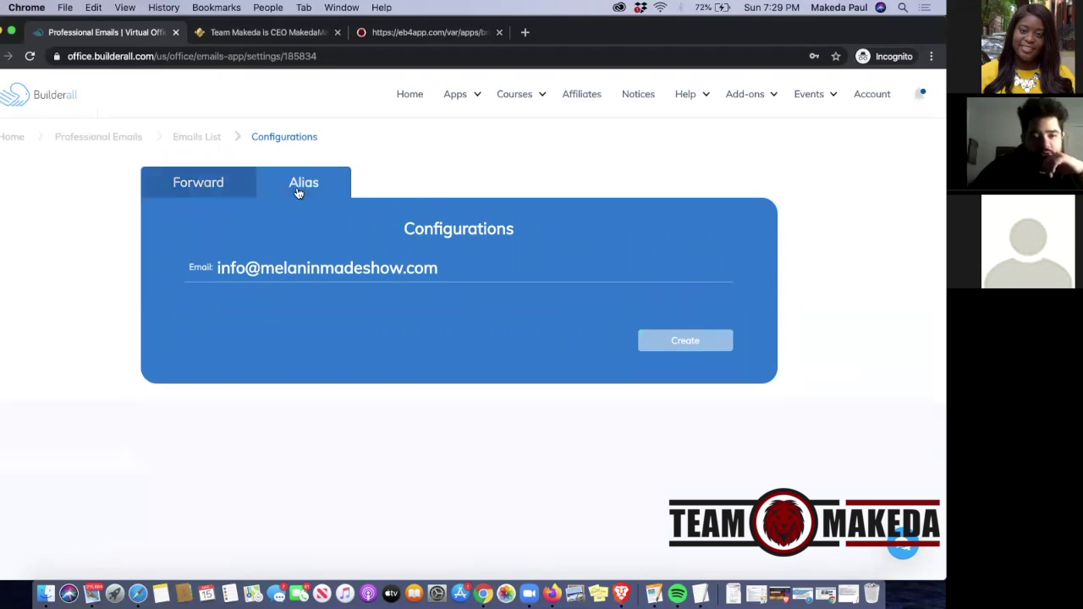
{"action": "left_click", "coordinate": [213, 190]}
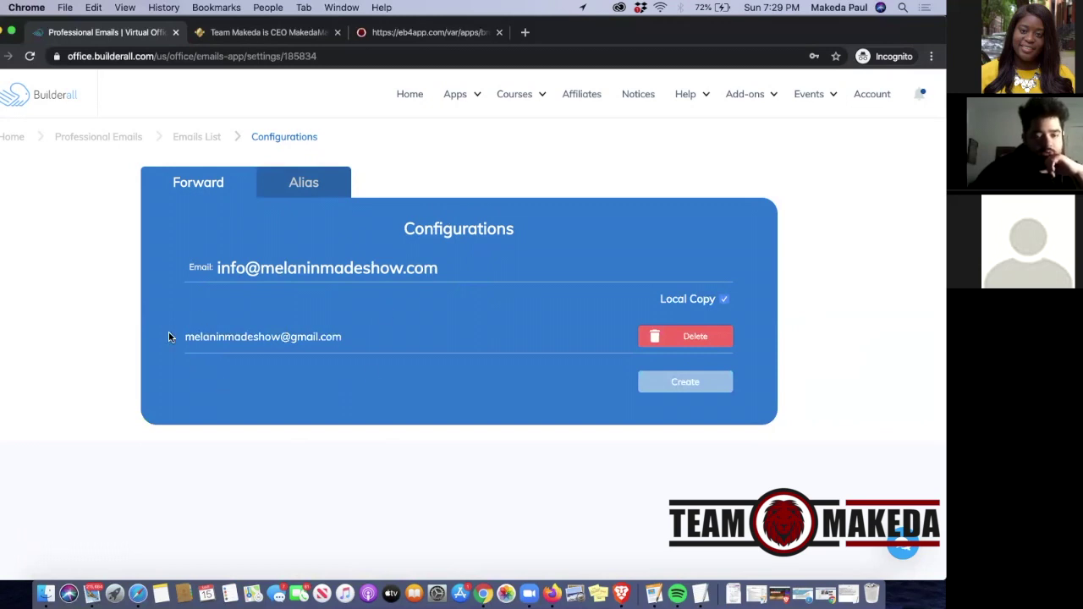
Go back to the Professional Emails start page and reopen the email list to browse the remaining domains
{"action": "left_click", "coordinate": [194, 138]}
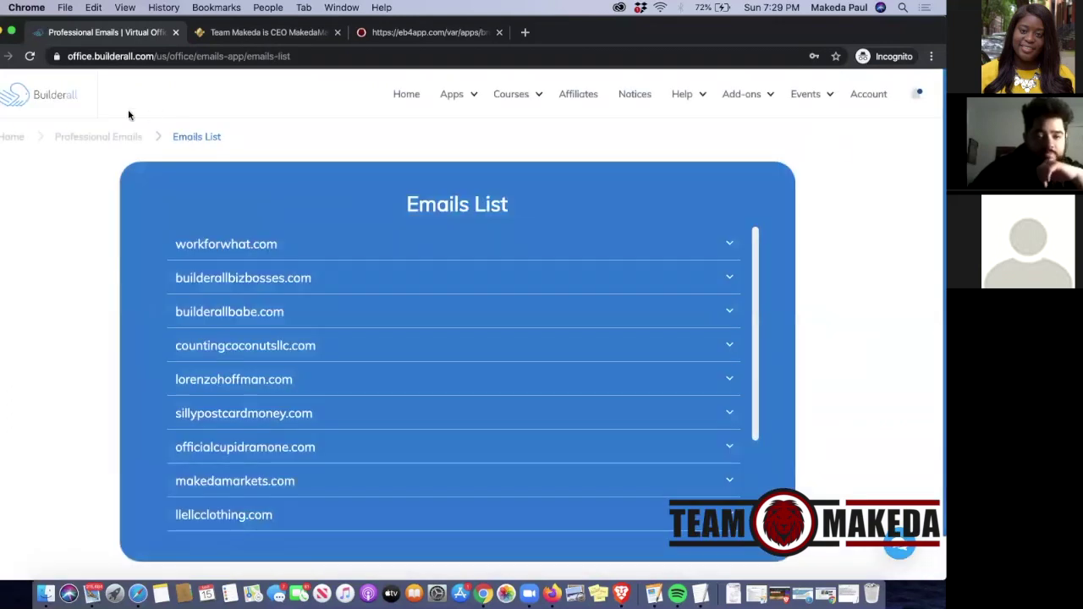
{"action": "left_click", "coordinate": [101, 138]}
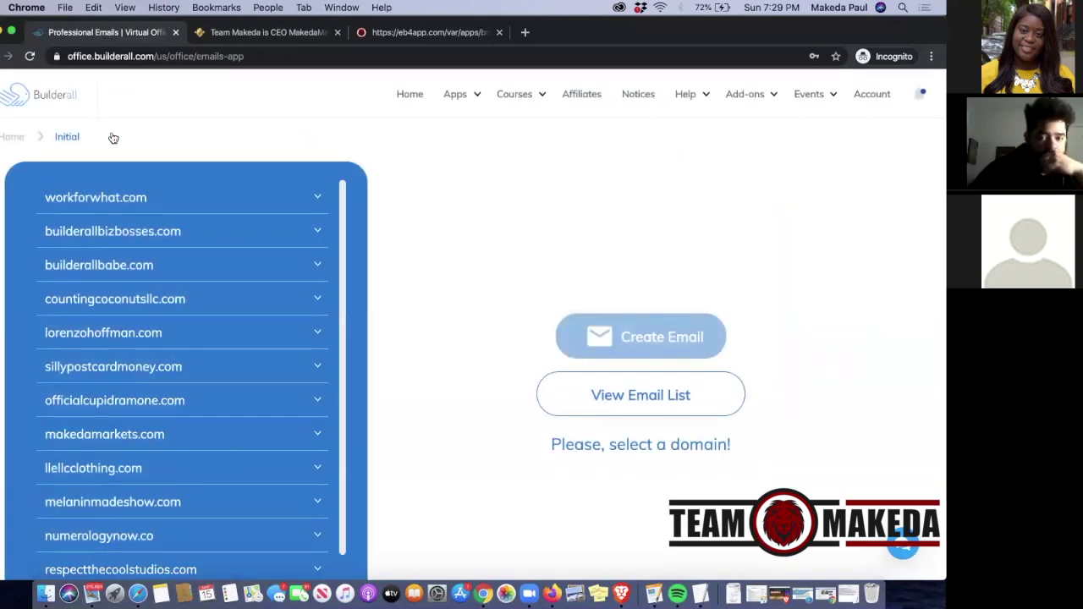
{"action": "left_click", "coordinate": [616, 402]}
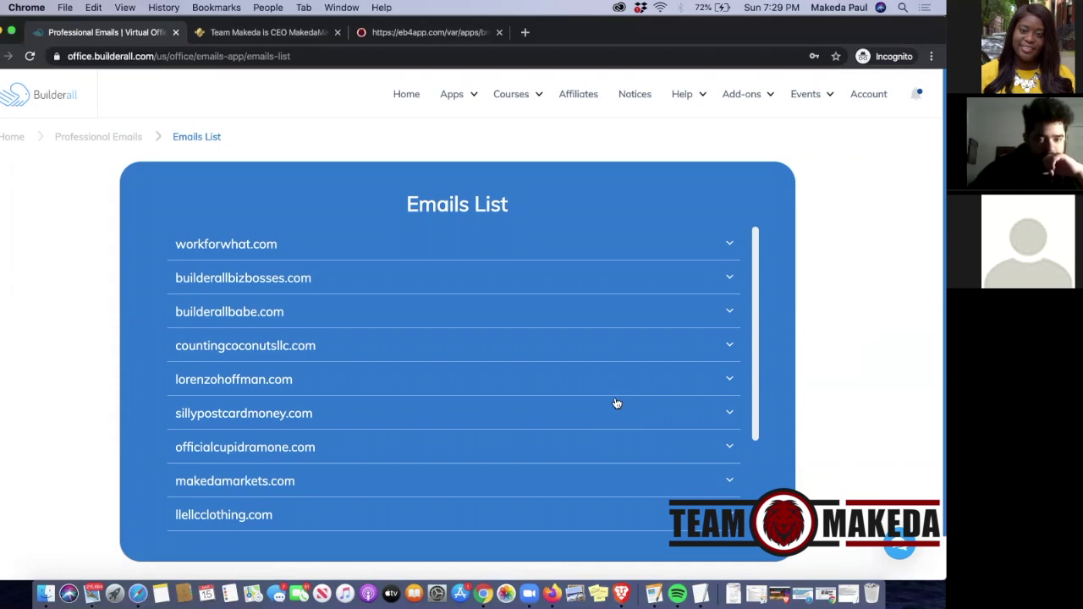
{"action": "scroll", "coordinate": [617, 404], "scroll_direction": "down", "scroll_amount": 3}
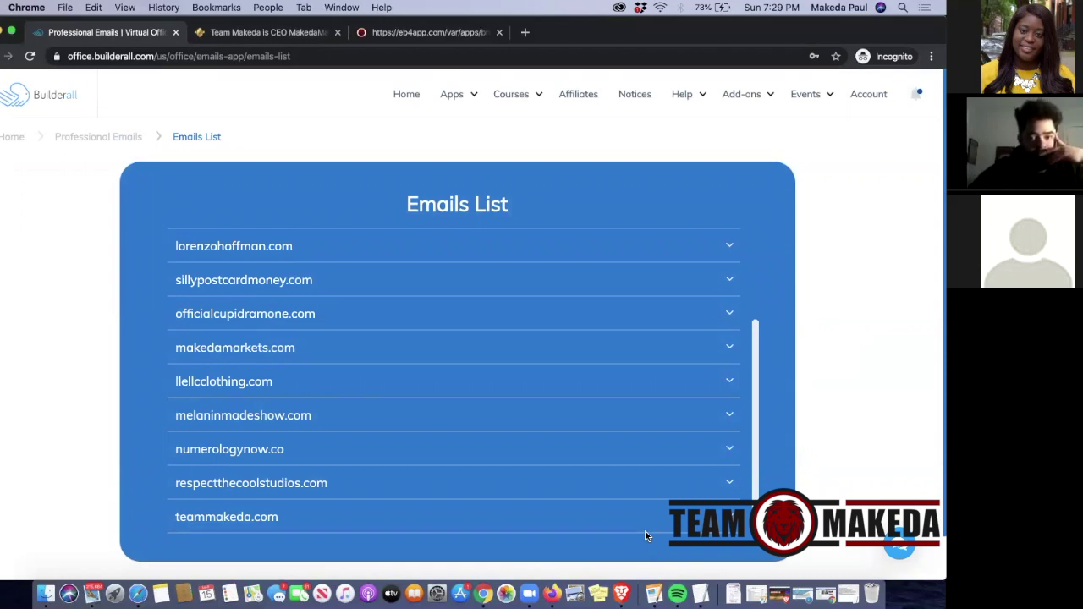
Finish viewing the domains in the email list and return to the Virtual Office home page
{"action": "scroll", "coordinate": [594, 470], "scroll_direction": "down", "scroll_amount": 1}
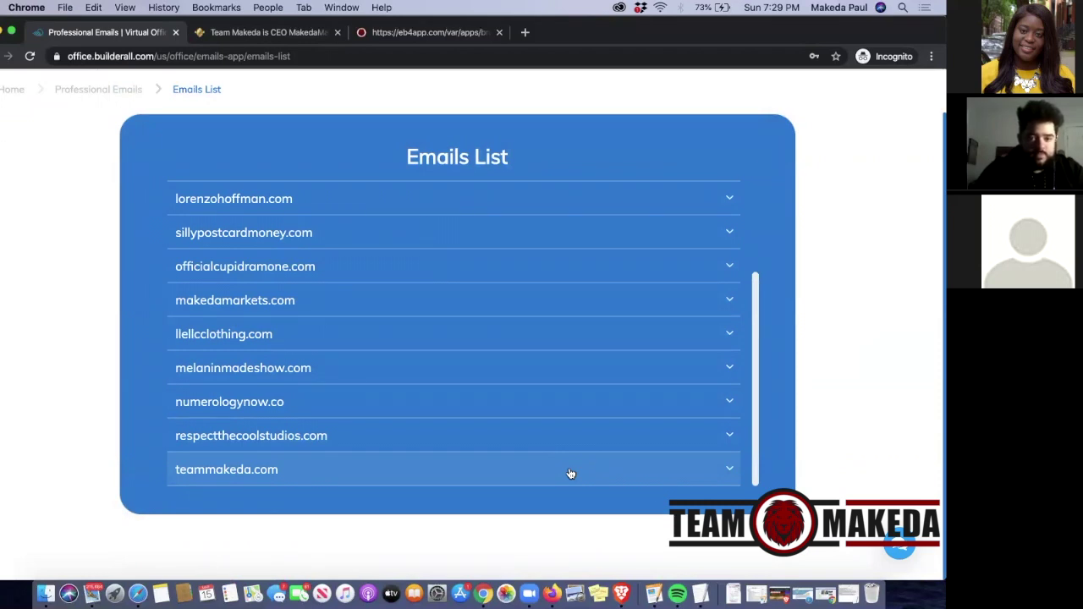
{"action": "left_click", "coordinate": [750, 71]}
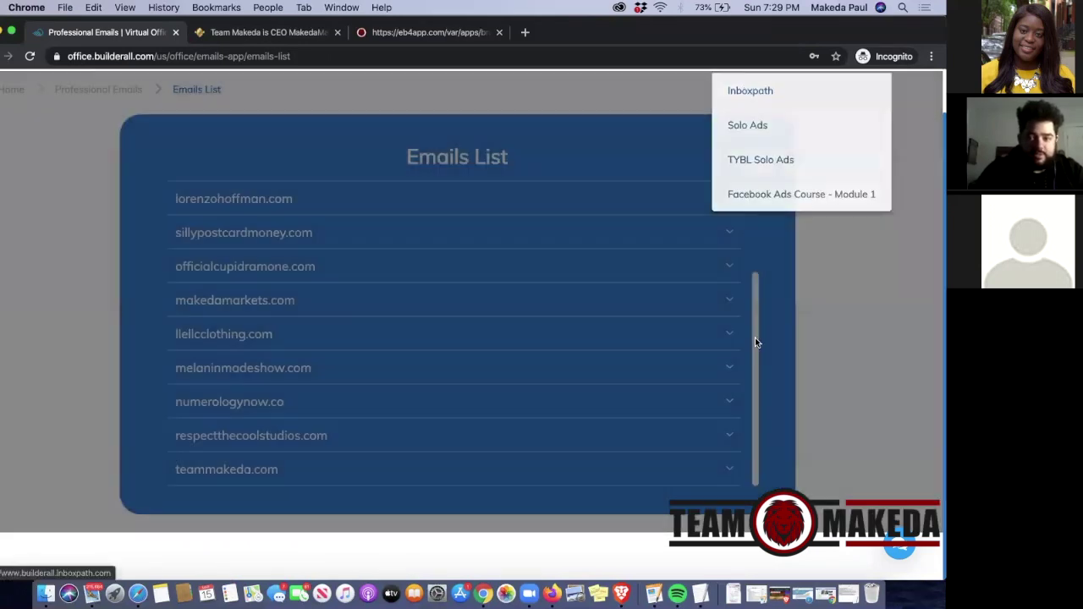
{"action": "left_click", "coordinate": [756, 342]}
{"action": "left_click", "coordinate": [12, 88]}
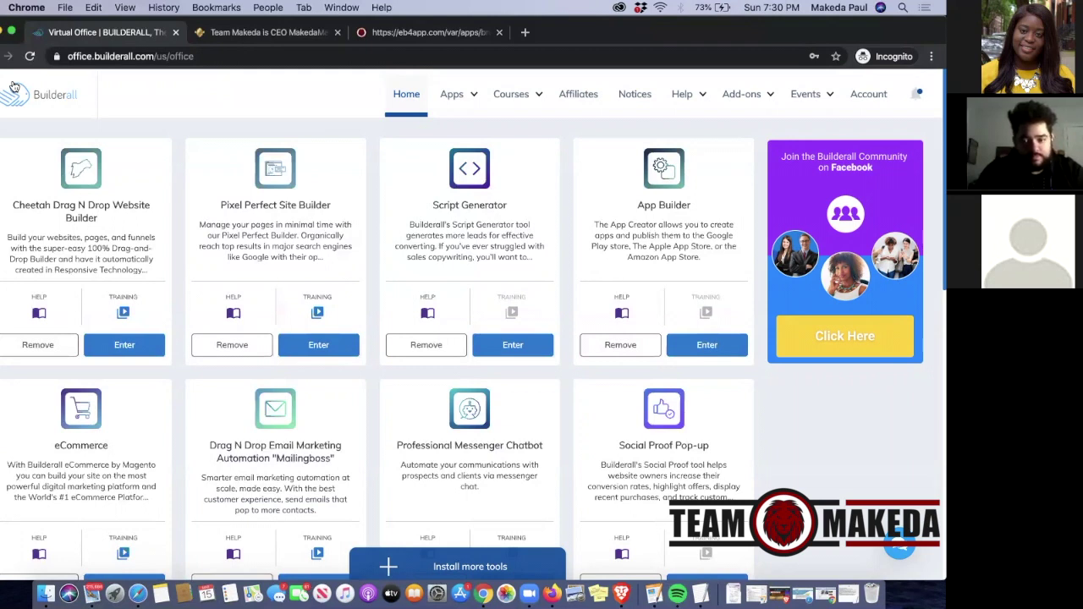
Browse the installed tool cards on the home page and glance over the list of all available apps
{"action": "scroll", "coordinate": [258, 441], "scroll_direction": "down", "scroll_amount": 5}
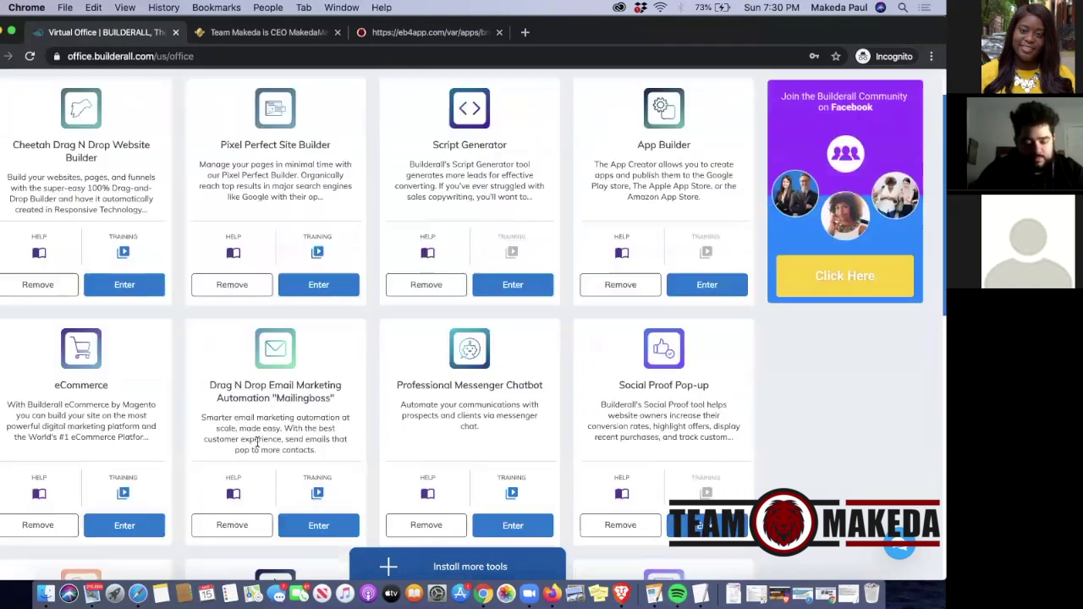
{"action": "scroll", "coordinate": [257, 442], "scroll_direction": "down", "scroll_amount": 4}
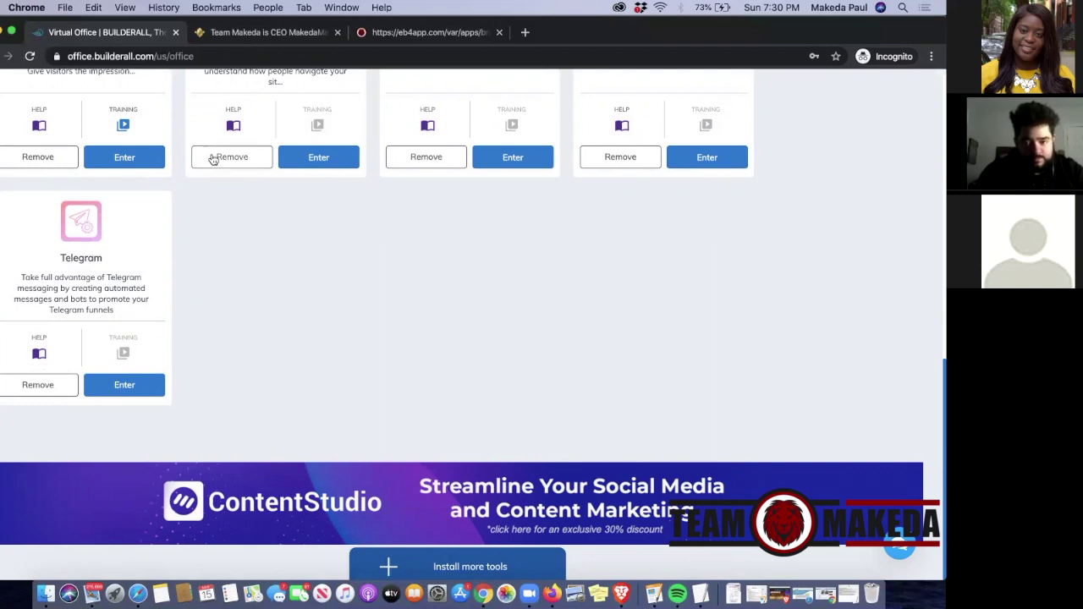
{"action": "scroll", "coordinate": [211, 158], "scroll_direction": "up", "scroll_amount": 10}
{"action": "scroll", "coordinate": [212, 158], "scroll_direction": "down", "scroll_amount": 1}
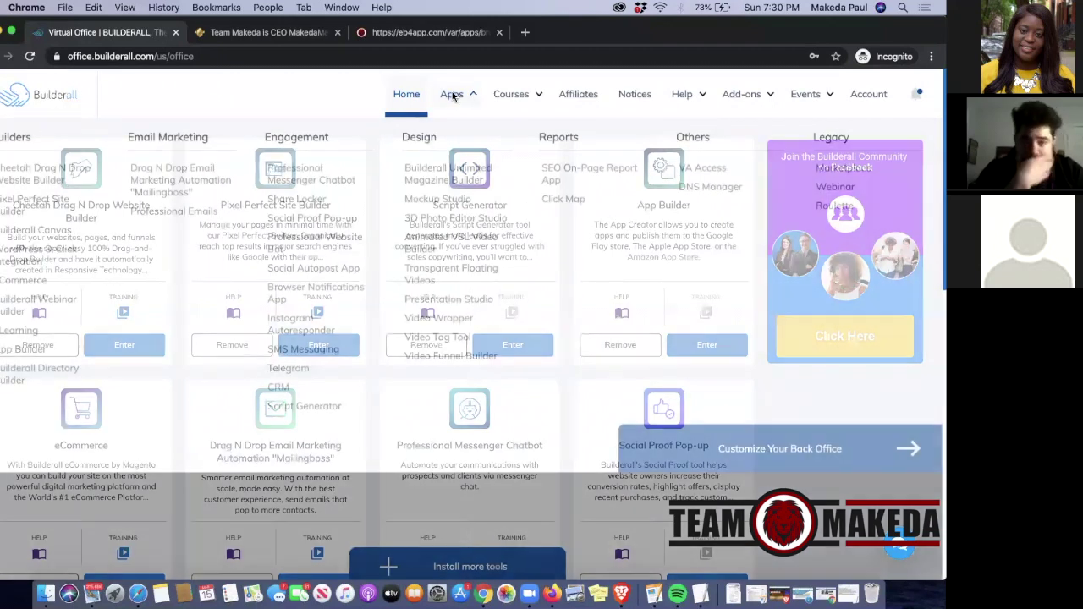
{"action": "left_click", "coordinate": [450, 96]}
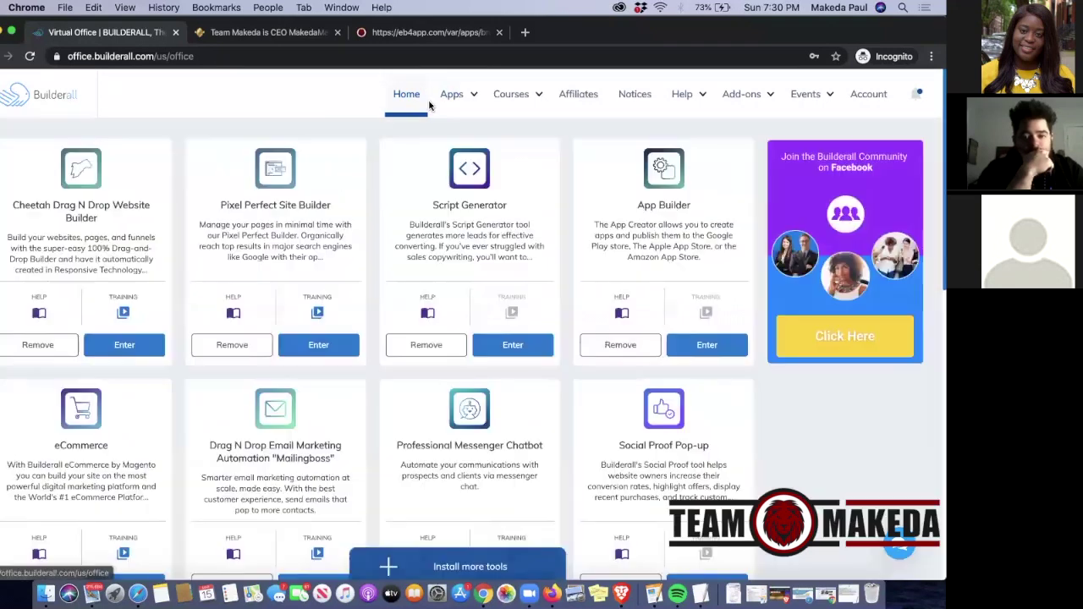
{"action": "mouse_move", "coordinate": [460, 103]}
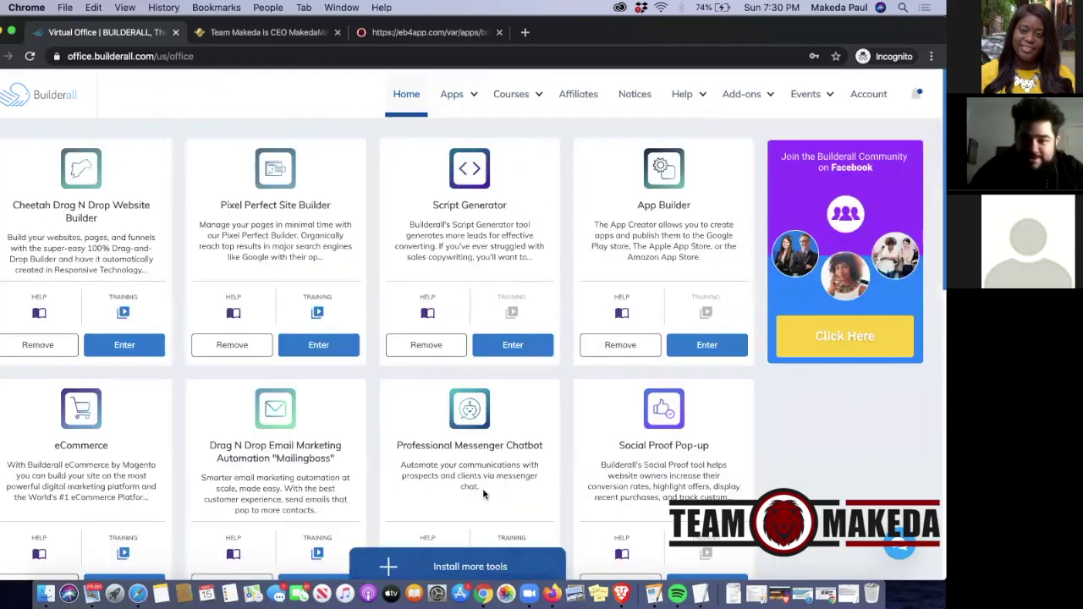
{"action": "mouse_move", "coordinate": [481, 87]}
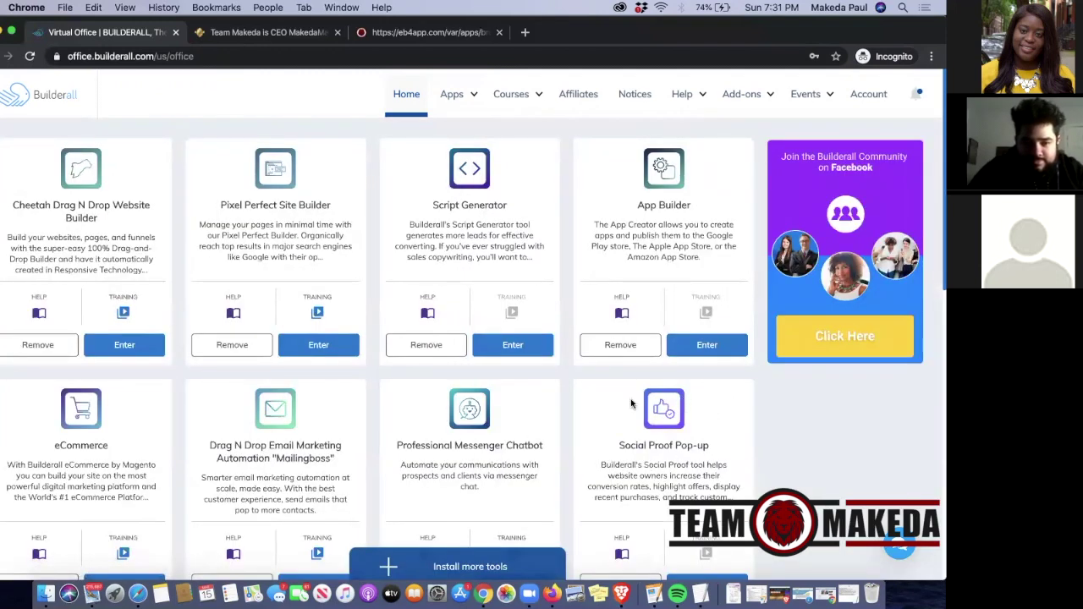
Review the installed tool cards down to the last row, and open the Telegram automation tool from the app list
{"action": "scroll", "coordinate": [631, 403], "scroll_direction": "down", "scroll_amount": 10}
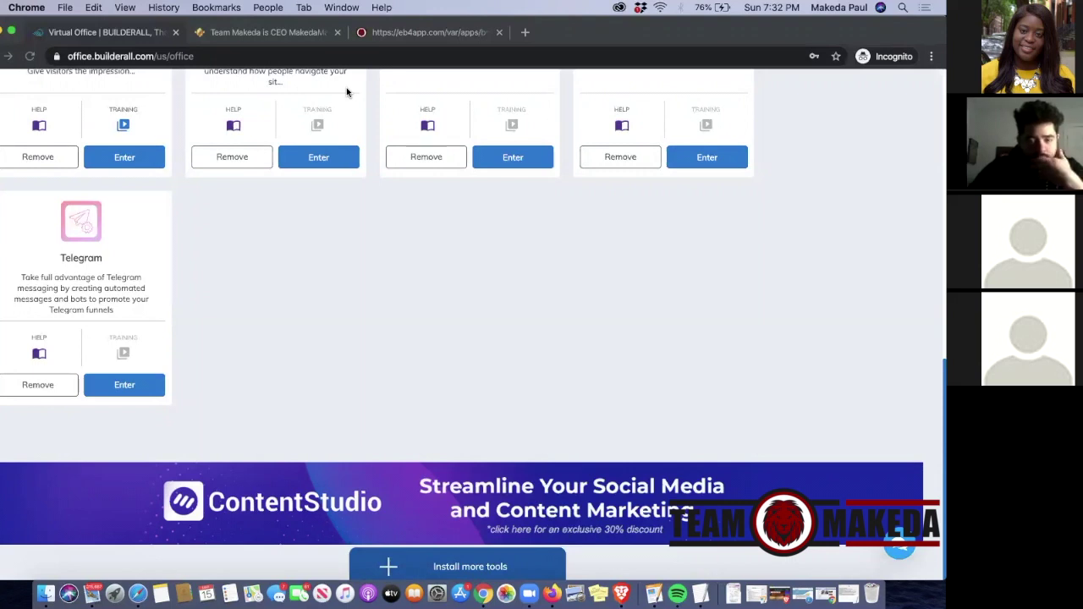
{"action": "scroll", "coordinate": [543, 181], "scroll_direction": "up", "scroll_amount": 5}
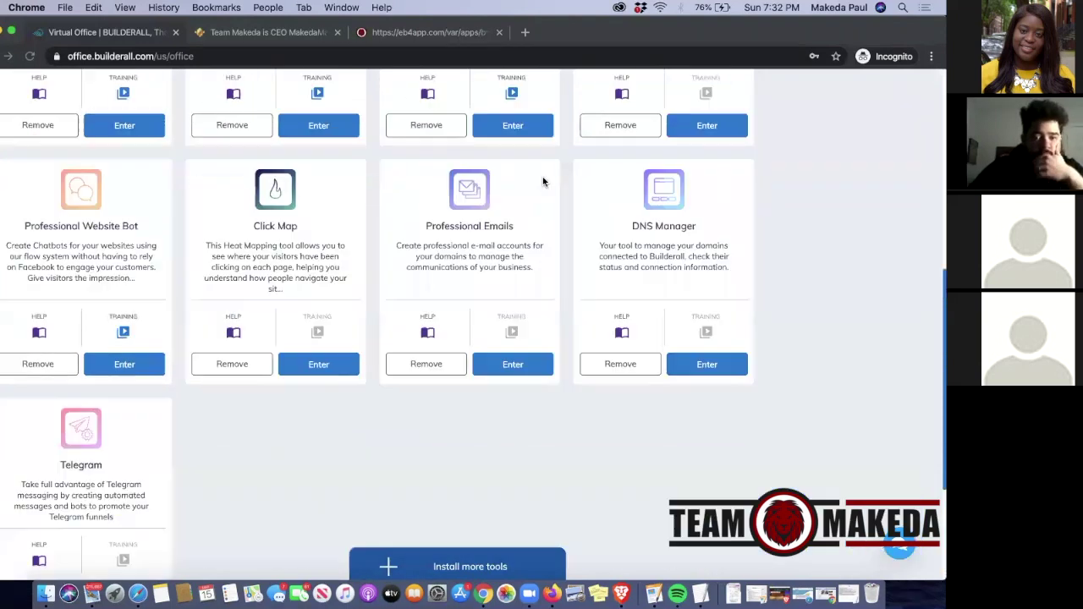
{"action": "scroll", "coordinate": [543, 181], "scroll_direction": "up", "scroll_amount": 10}
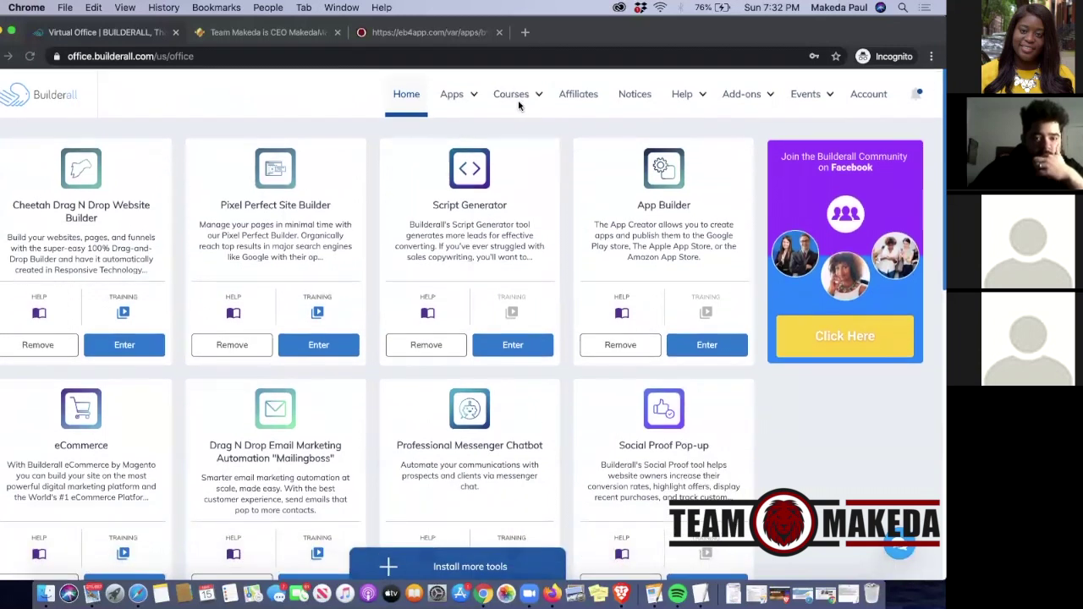
{"action": "left_click", "coordinate": [465, 98]}
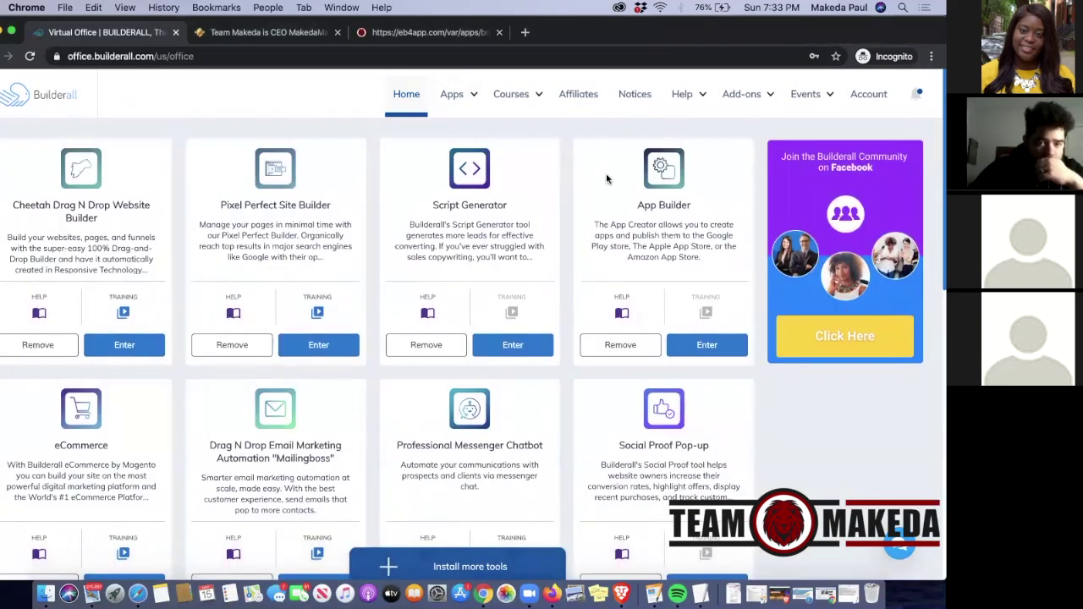
{"action": "left_click", "coordinate": [464, 91]}
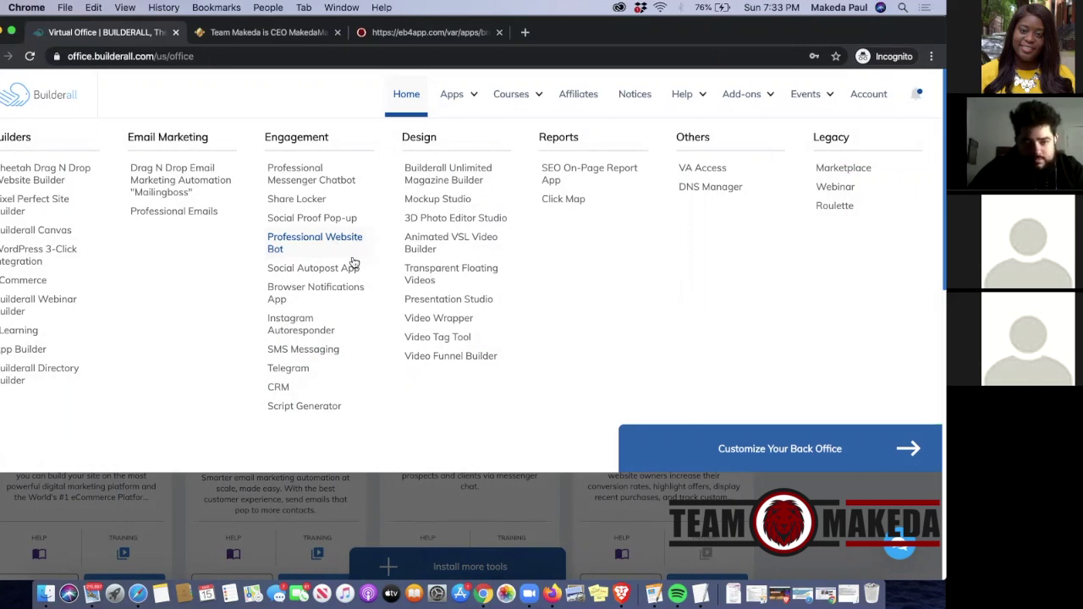
{"action": "left_click", "coordinate": [289, 373]}
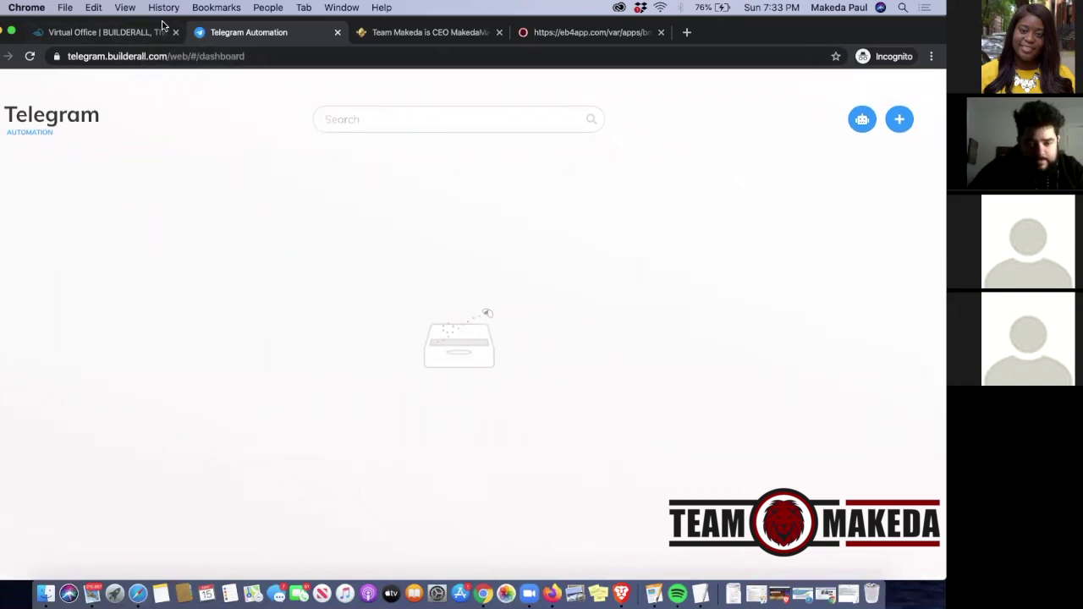
Go back to the Virtual Office, locate the Telegram card among the installed tools, and examine the app categories
{"action": "left_click", "coordinate": [137, 34]}
{"action": "scroll", "coordinate": [352, 425], "scroll_direction": "down", "scroll_amount": 7}
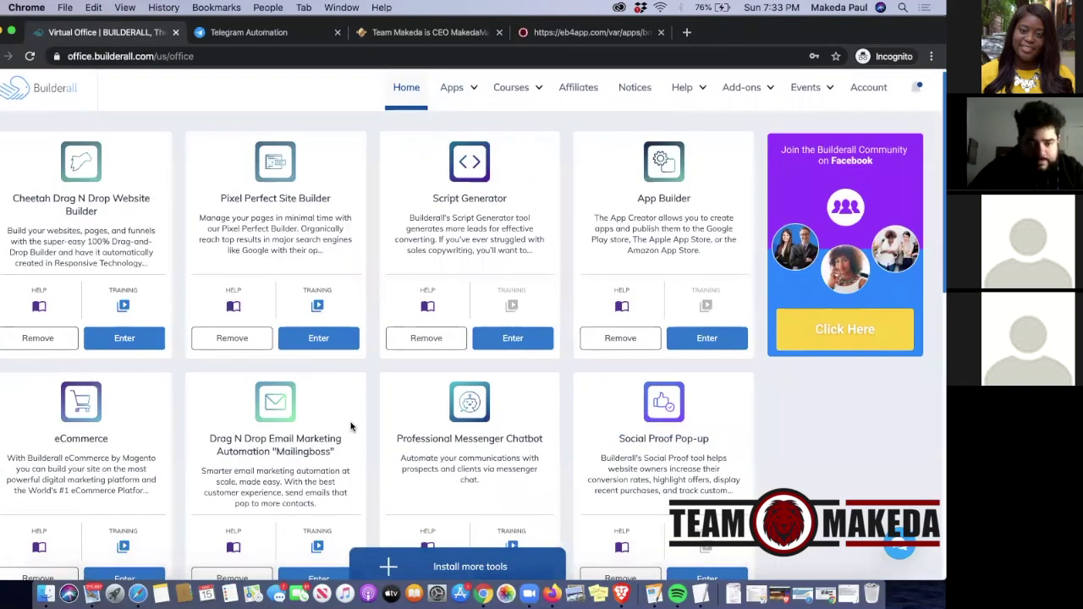
{"action": "scroll", "coordinate": [351, 423], "scroll_direction": "down", "scroll_amount": 1}
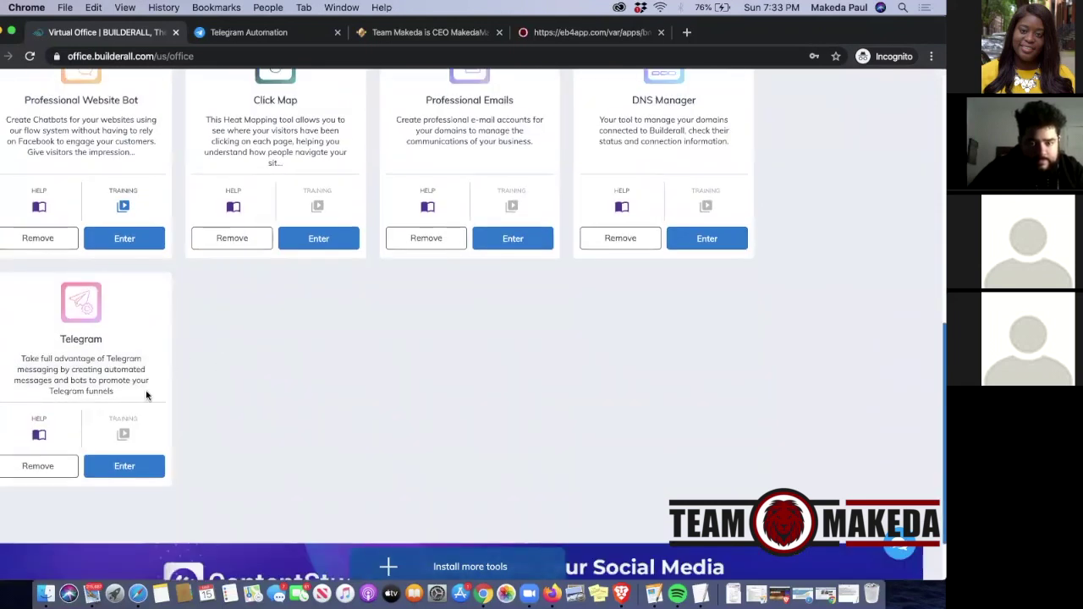
{"action": "left_click", "coordinate": [124, 468]}
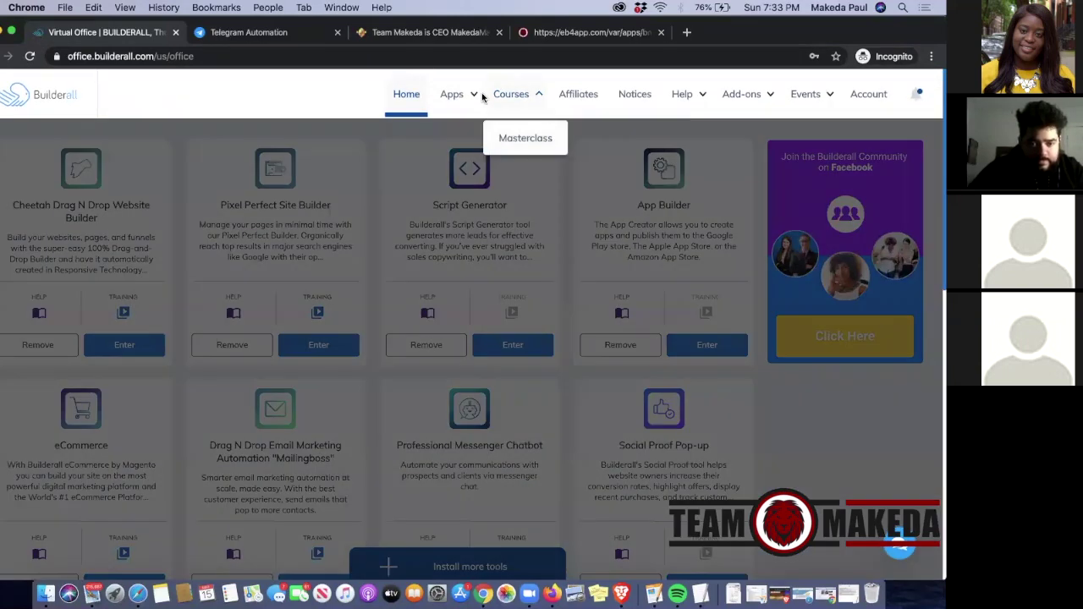
{"action": "mouse_move", "coordinate": [450, 96]}
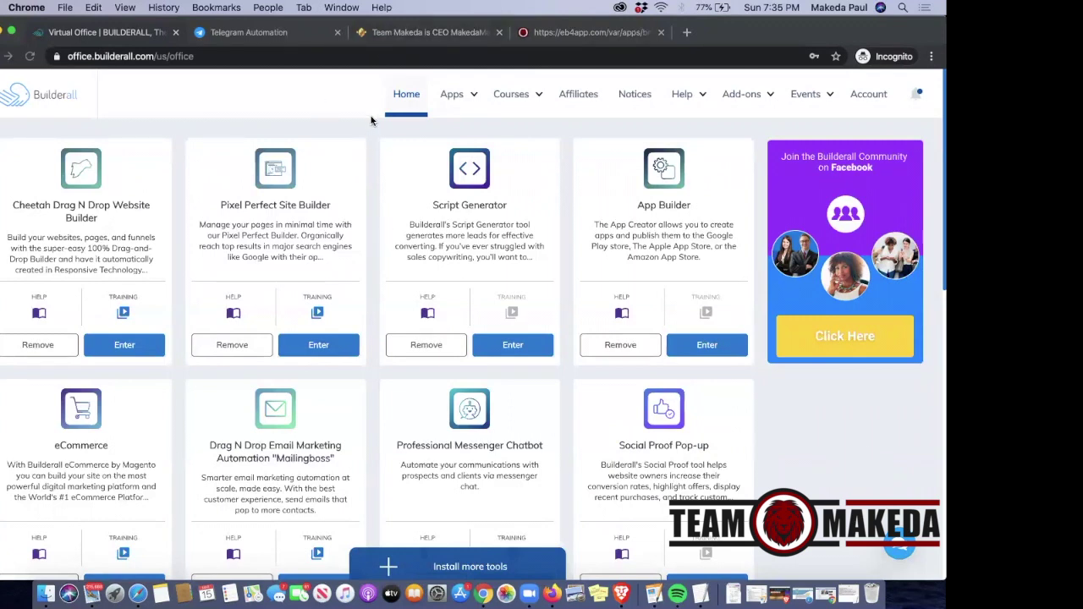
{"action": "left_click", "coordinate": [459, 96]}
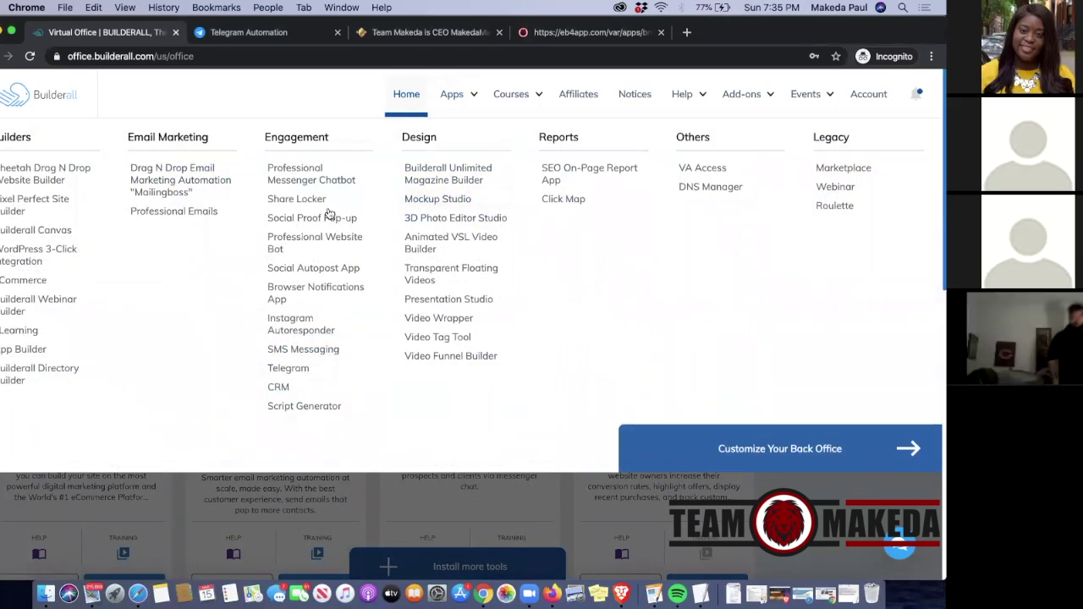
{"action": "left_click", "coordinate": [170, 236]}
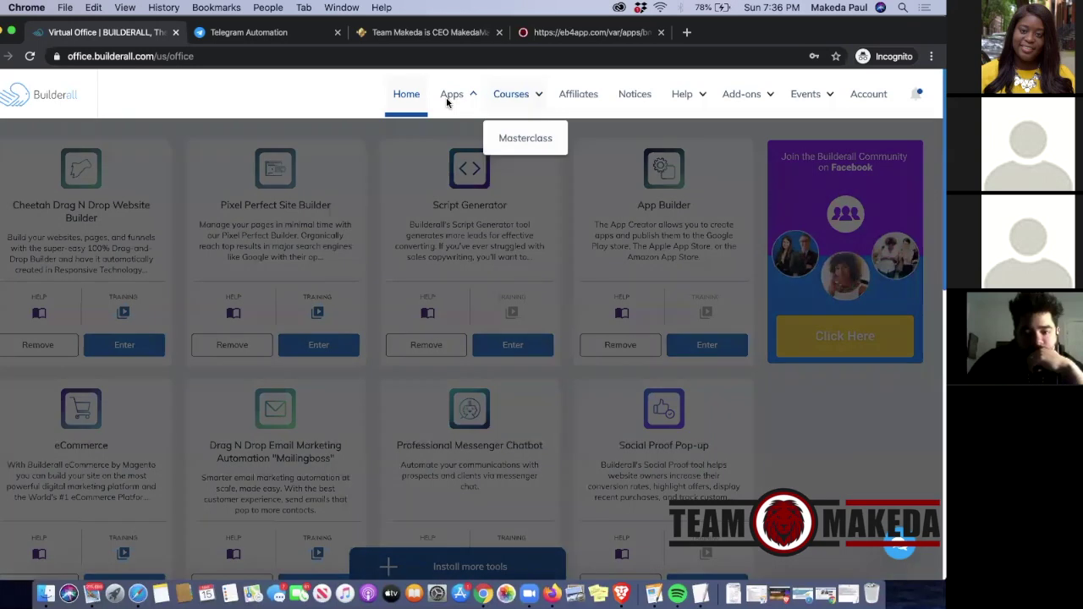
{"action": "mouse_move", "coordinate": [453, 101]}
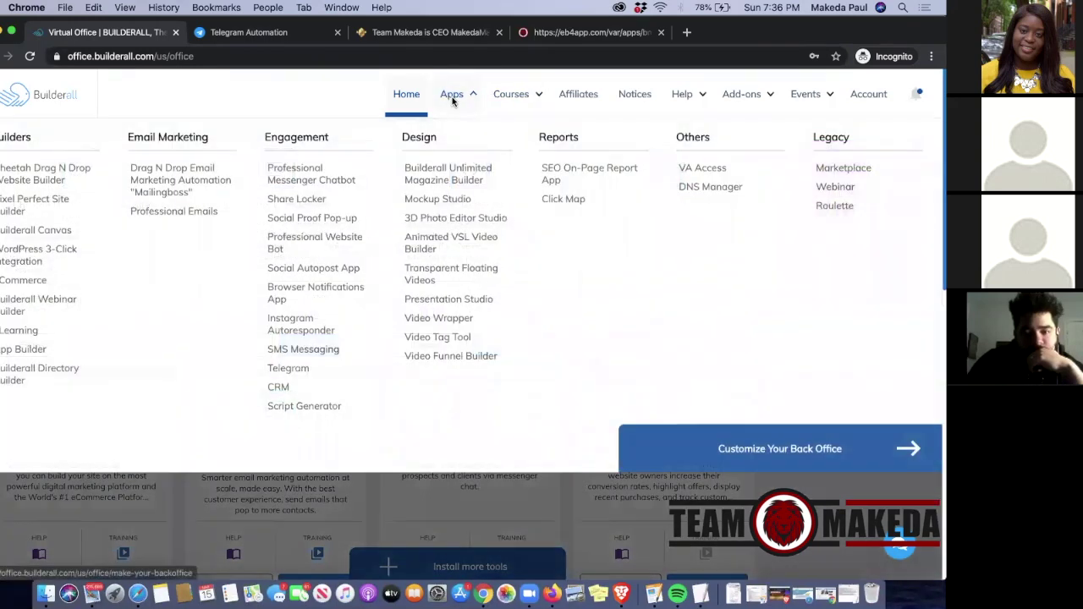
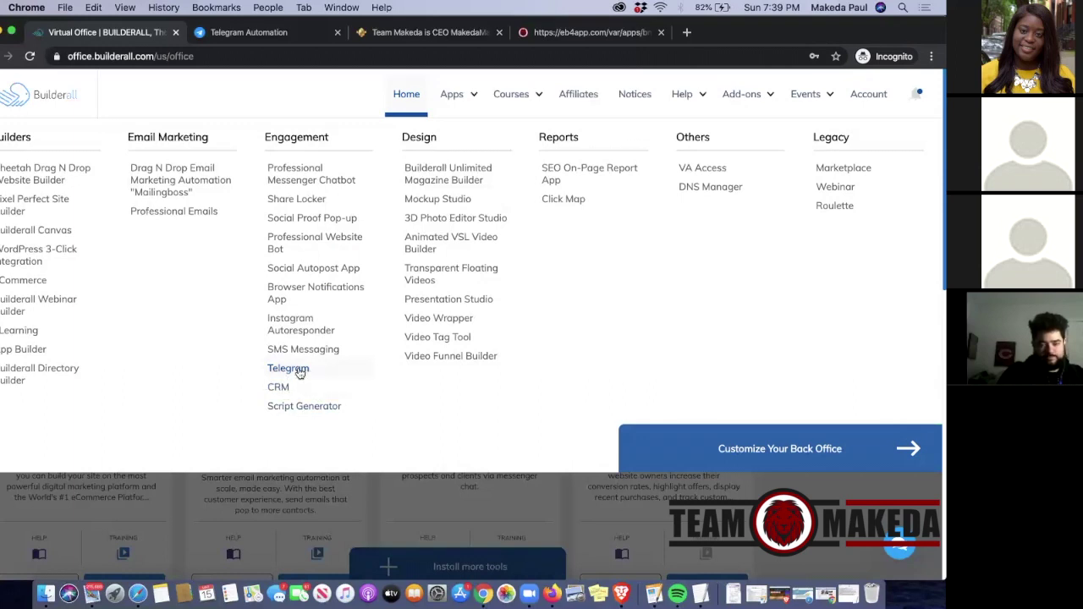
Open the Telegram automation dashboard again, close the duplicate Telegram tab, and return to the Virtual Office
{"action": "left_click", "coordinate": [296, 370]}
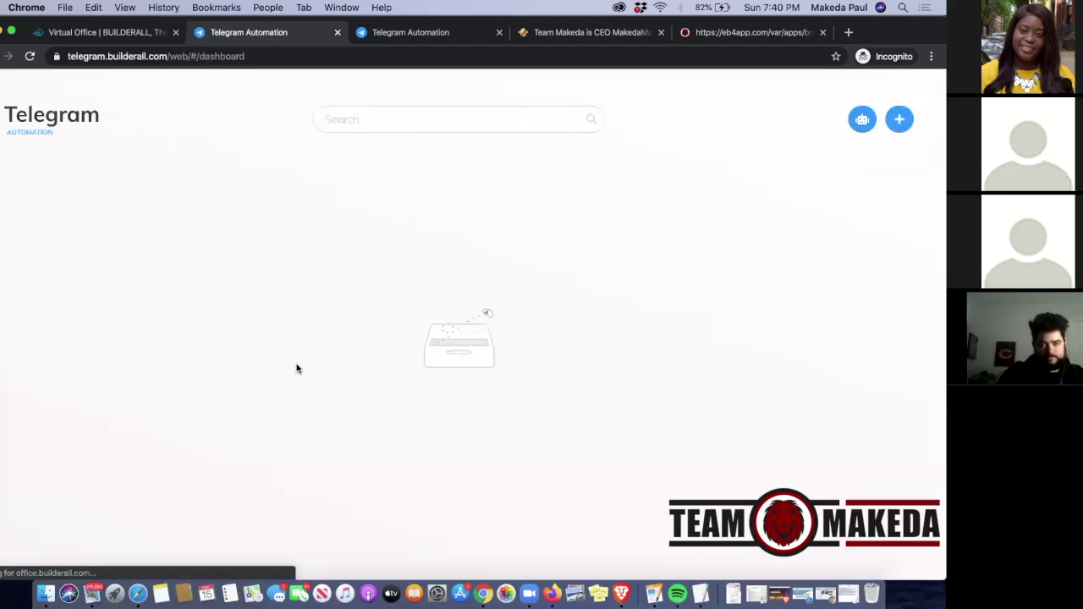
{"action": "left_click", "coordinate": [431, 34]}
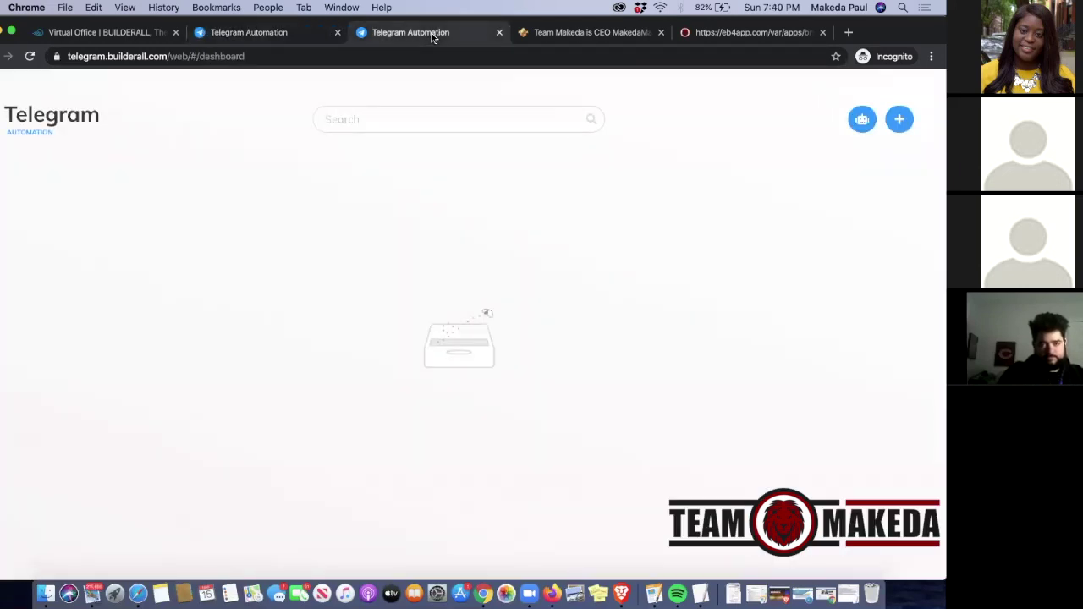
{"action": "left_click", "coordinate": [336, 35]}
{"action": "left_click", "coordinate": [131, 31]}
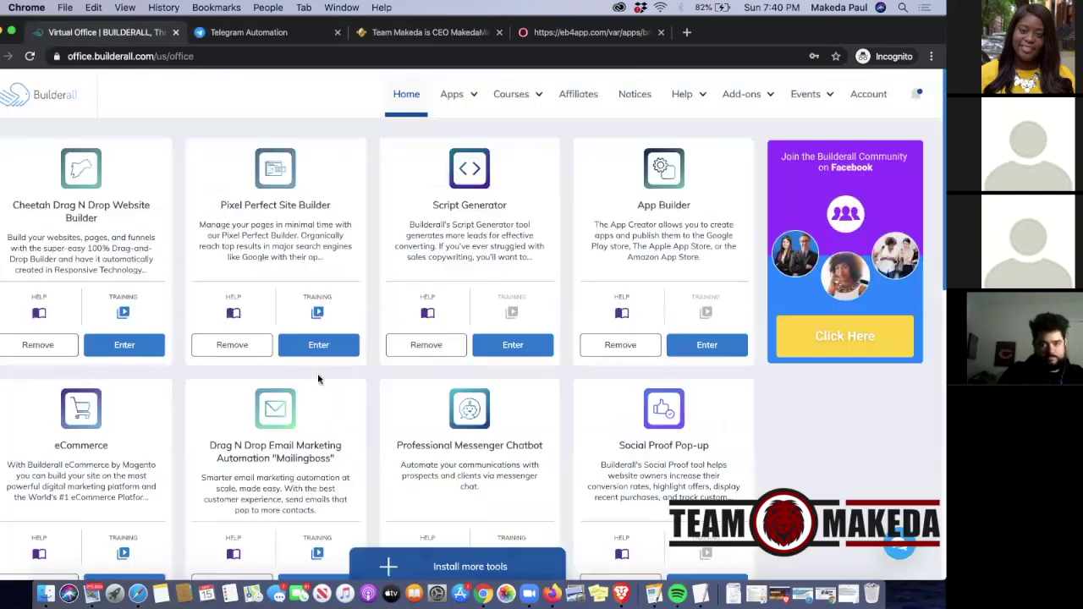
Look over the Telegram card's description, the app categories, and the remaining tool cards on the home page
{"action": "scroll", "coordinate": [302, 415], "scroll_direction": "down", "scroll_amount": 10}
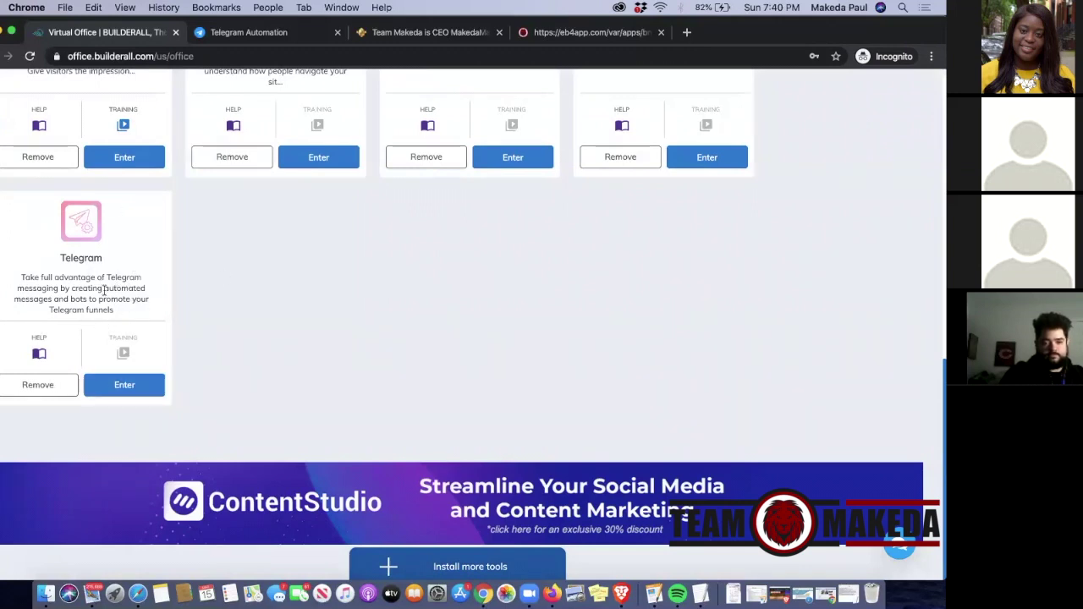
{"action": "scroll", "coordinate": [441, 301], "scroll_direction": "up", "scroll_amount": 15}
{"action": "mouse_move", "coordinate": [448, 97]}
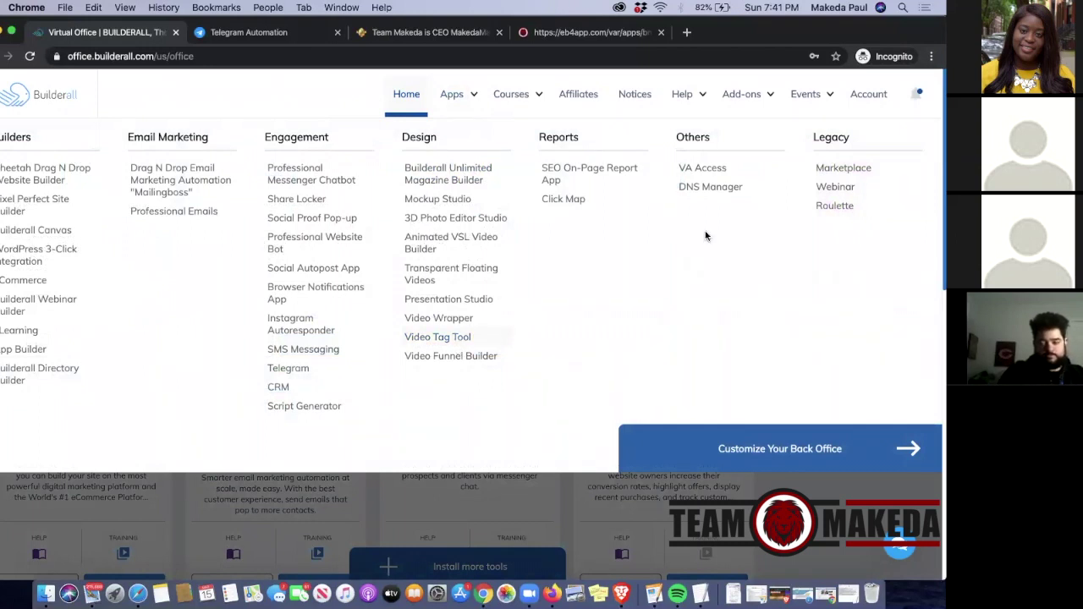
{"action": "left_click", "coordinate": [735, 236]}
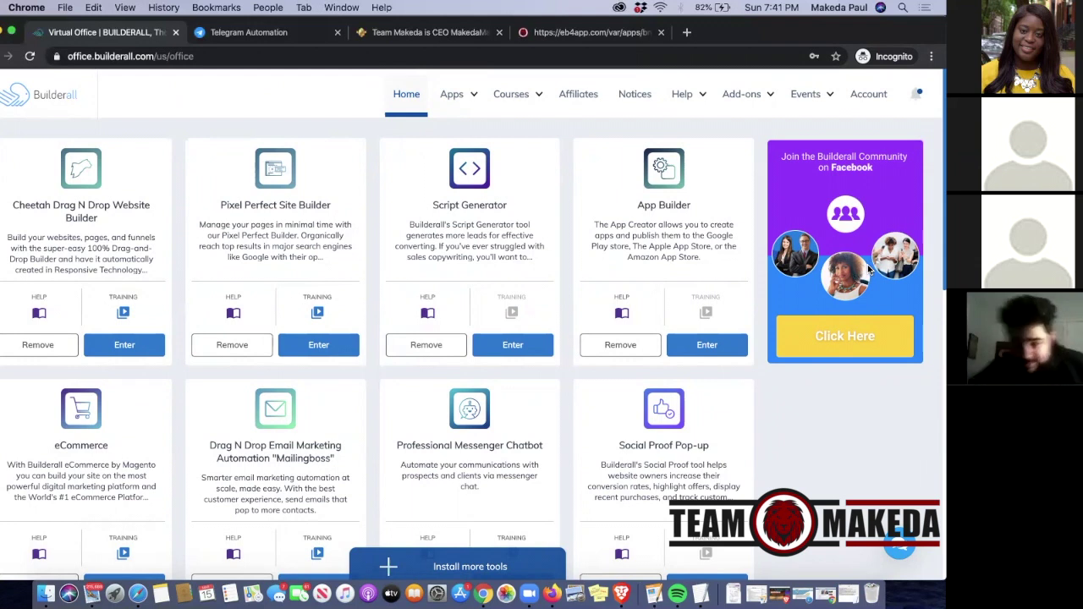
{"action": "key", "text": "XF86AudioRaiseVolume"}
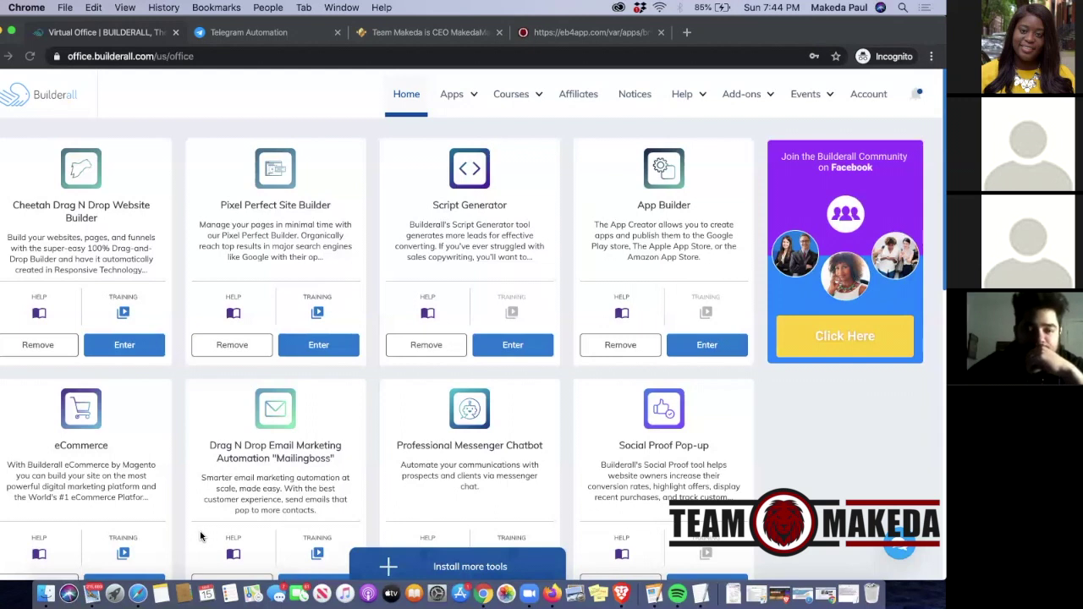
{"action": "scroll", "coordinate": [241, 395], "scroll_direction": "down", "scroll_amount": 10}
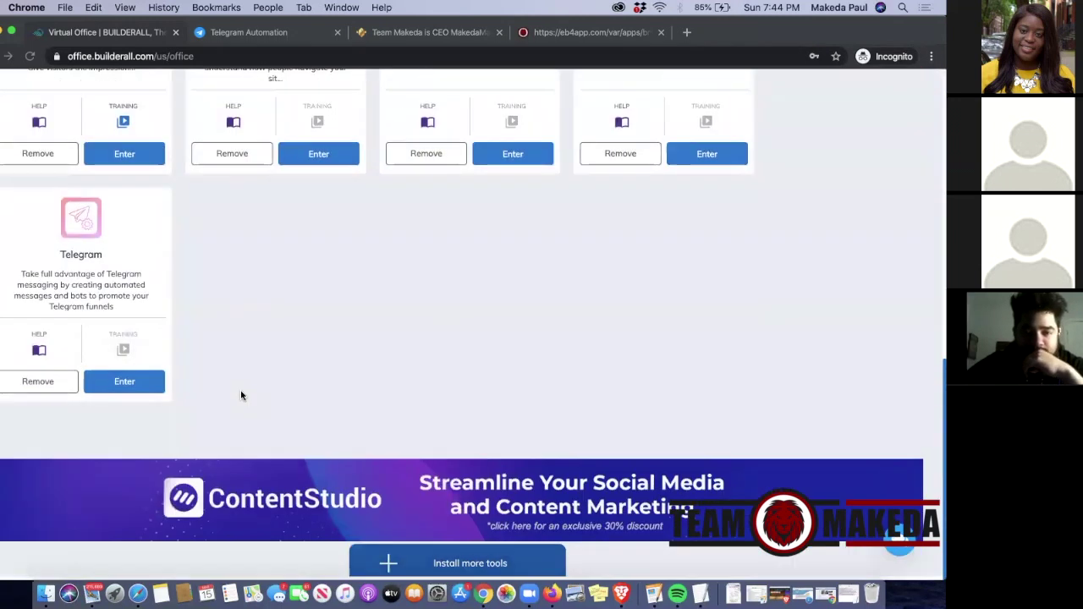
{"action": "scroll", "coordinate": [240, 395], "scroll_direction": "up", "scroll_amount": 15}
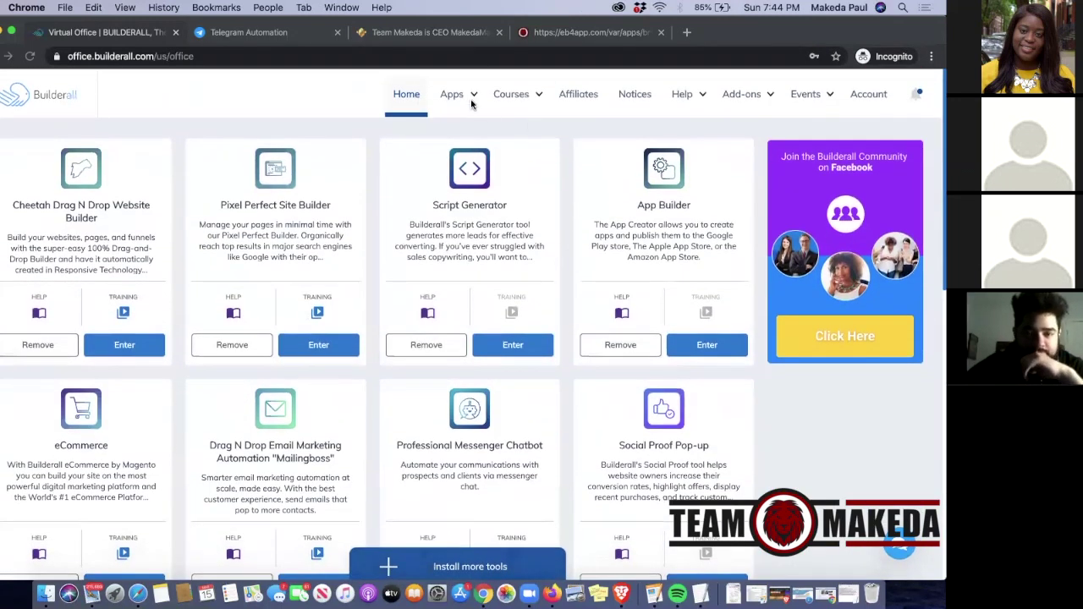
Open the Affiliates start page and examine the affiliate profile setup with its biography and Gravatar sections
{"action": "left_click", "coordinate": [457, 95]}
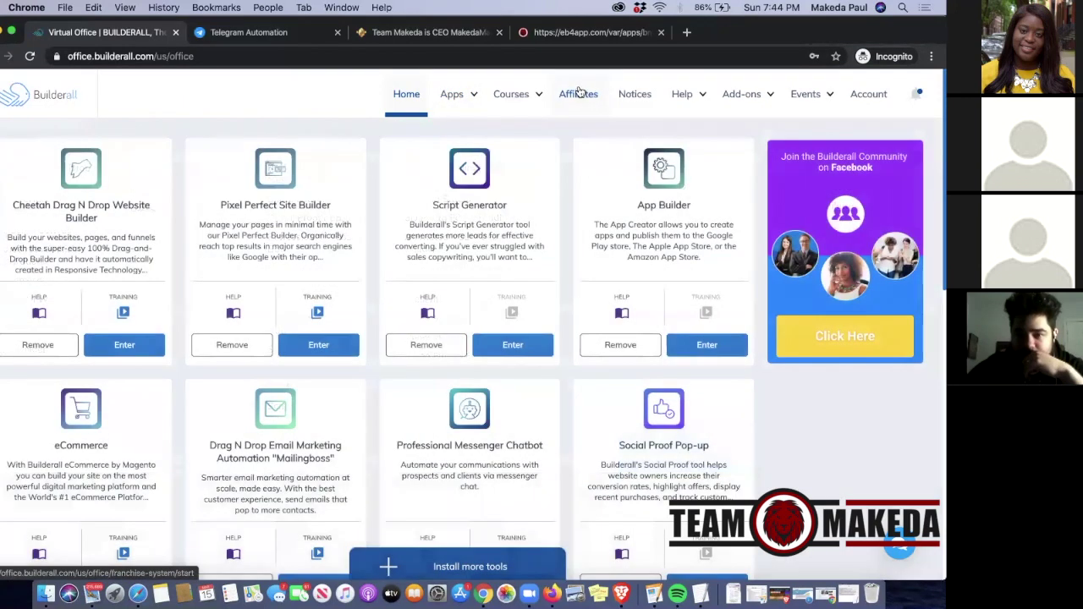
{"action": "left_click", "coordinate": [577, 98]}
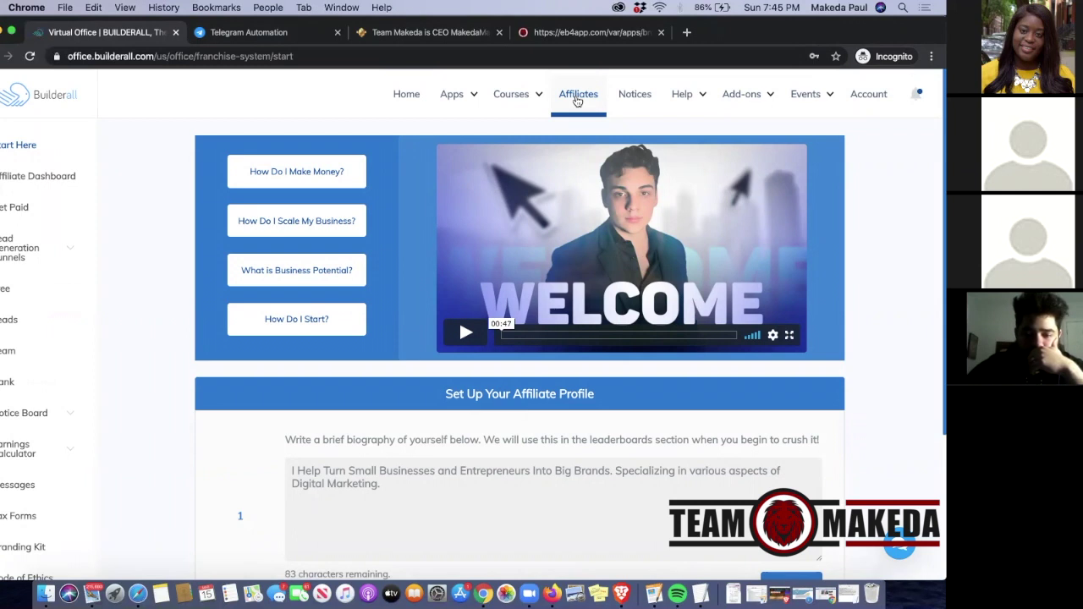
{"action": "scroll", "coordinate": [123, 258], "scroll_direction": "down", "scroll_amount": 5}
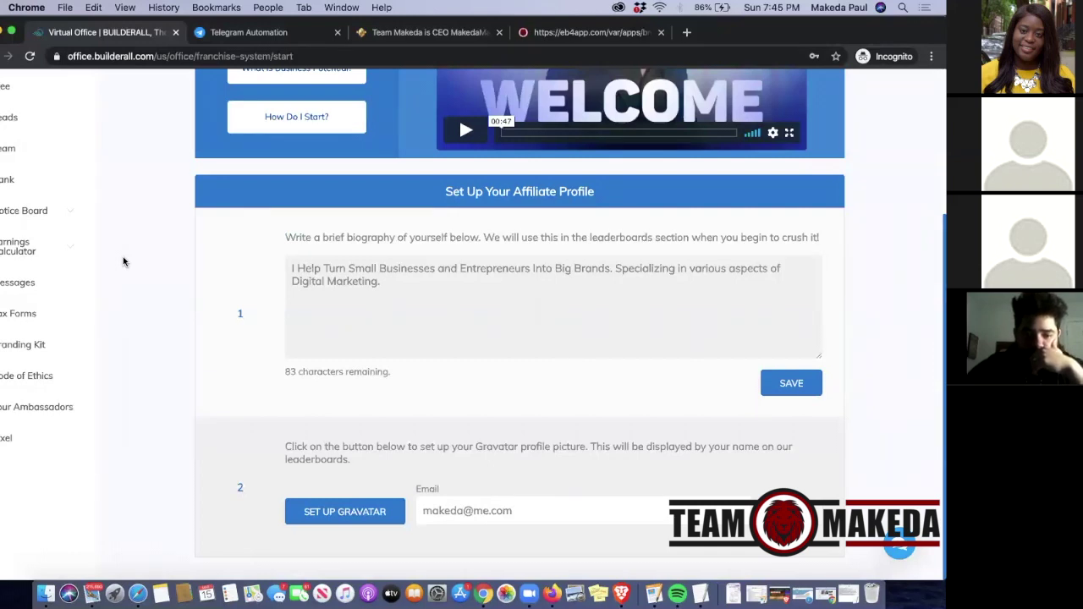
Open melaninmadeshow.com in a new browser tab
{"action": "scroll", "coordinate": [122, 262], "scroll_direction": "up", "scroll_amount": 5}
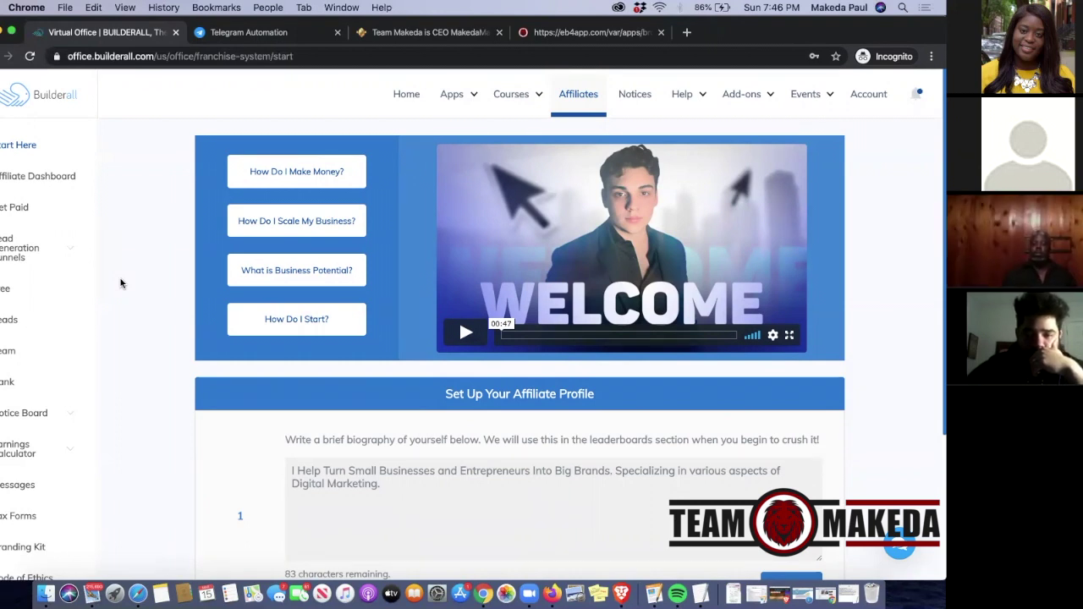
{"action": "key", "text": "super+t"}
{"action": "type", "text": "me"}
{"action": "key", "text": "Return"}
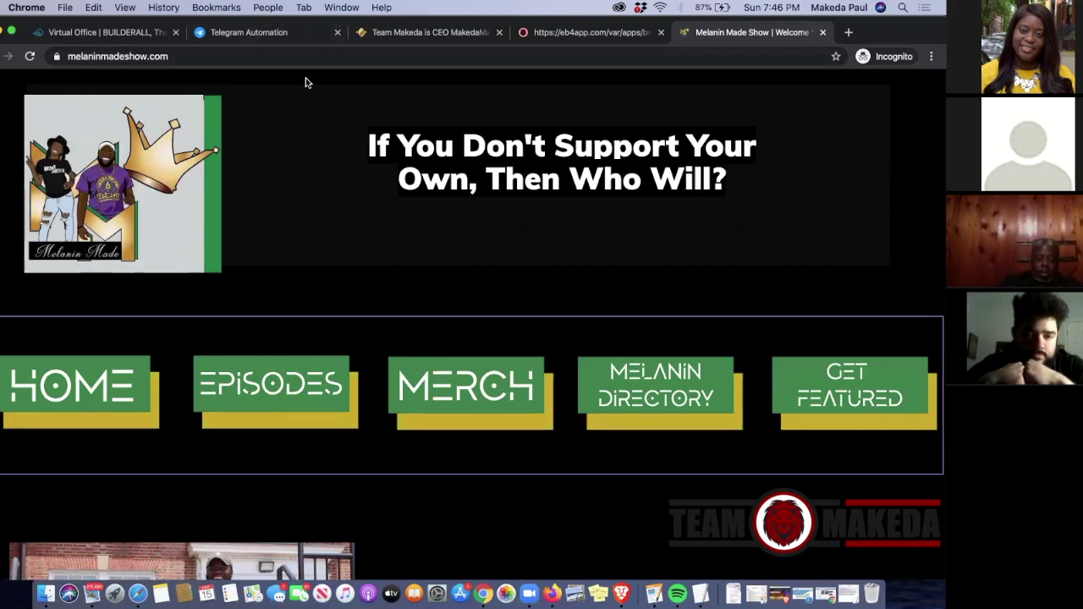
Copy the site name from the page address and search Google for "melanin made show" in a new tab
{"action": "left_click", "coordinate": [148, 57]}
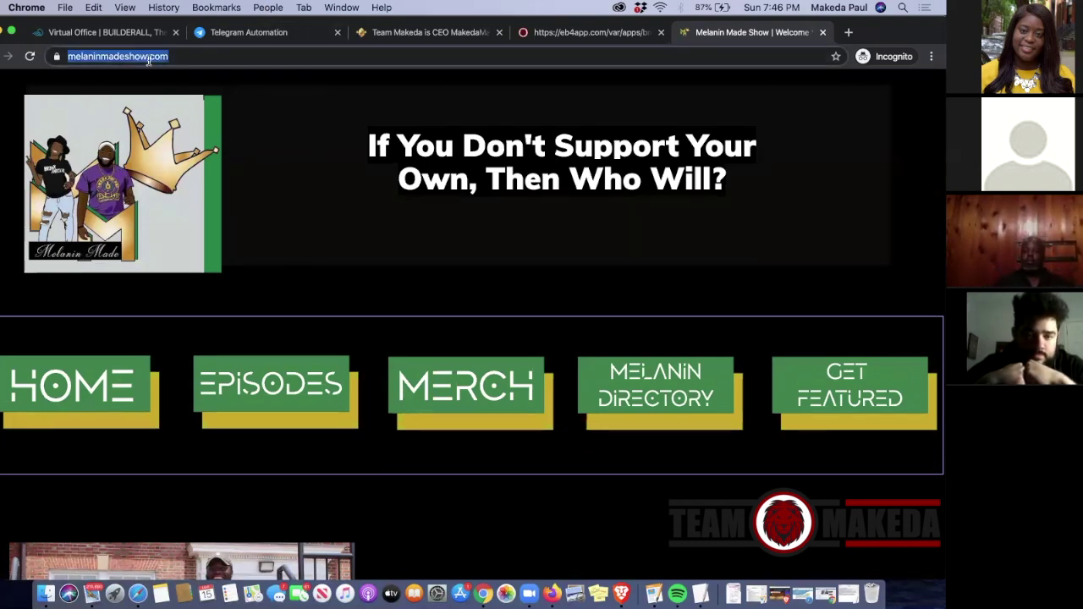
{"action": "left_click", "coordinate": [151, 58]}
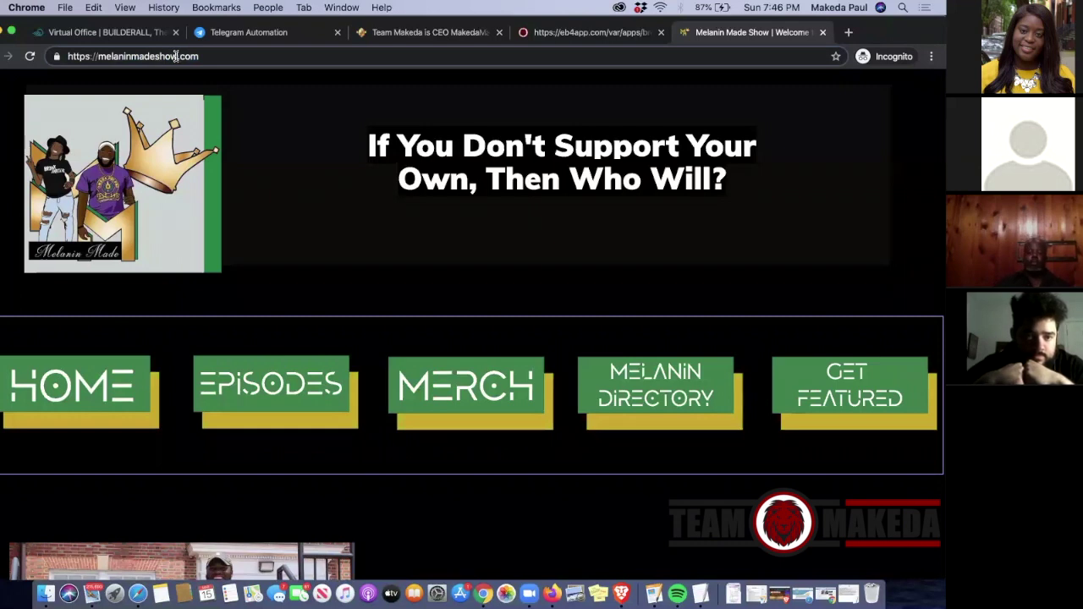
{"action": "left_click_drag", "start_coordinate": [175, 56], "coordinate": [100, 58]}
{"action": "key", "text": "super+c"}
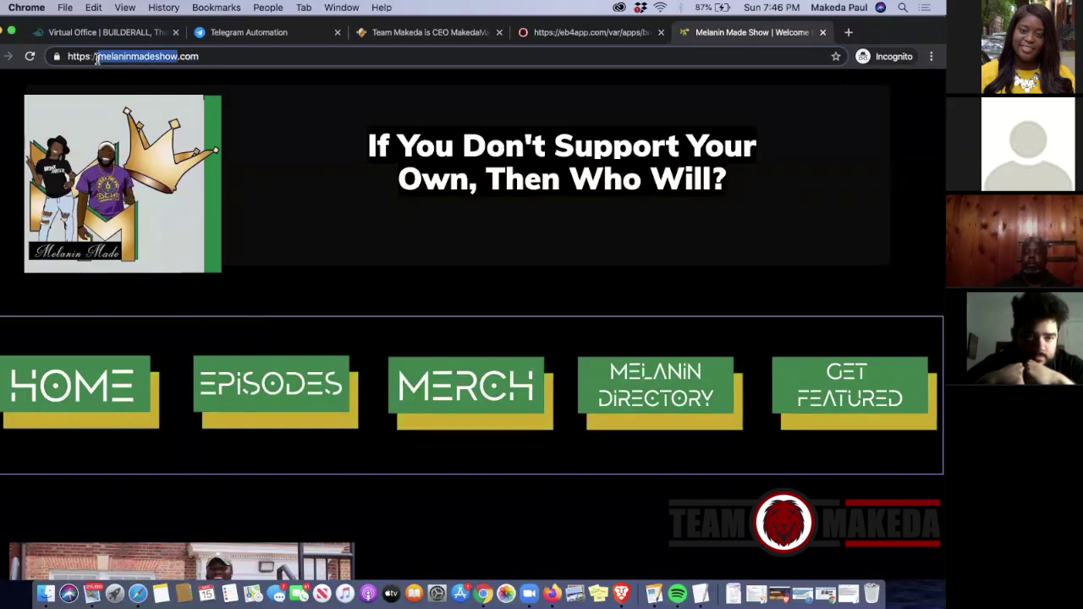
{"action": "key", "text": "super+t"}
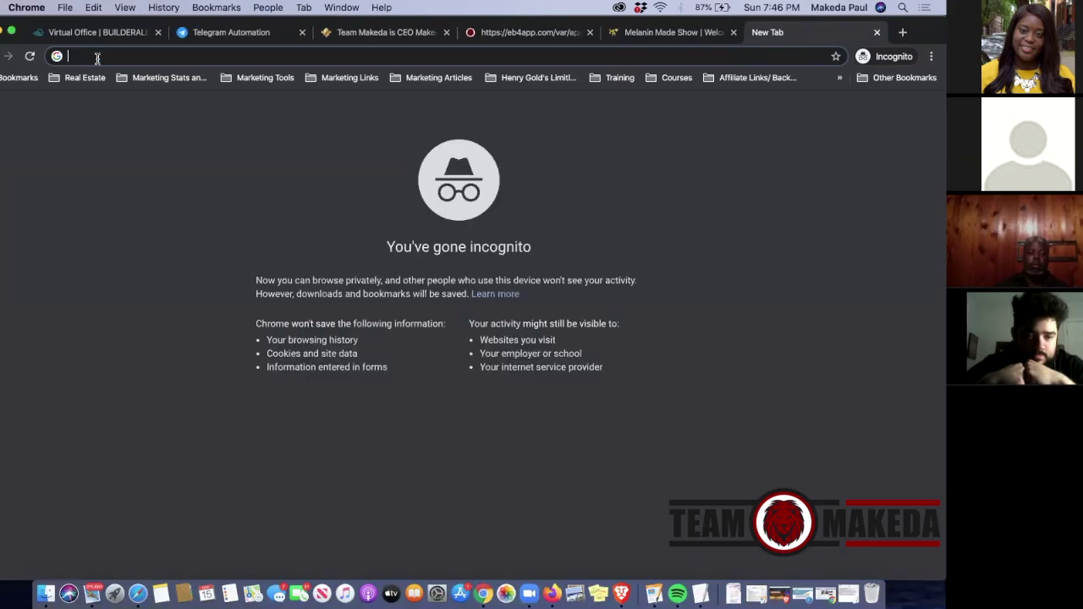
{"action": "key", "text": "super+v"}
{"action": "left_click", "coordinate": [108, 55]}
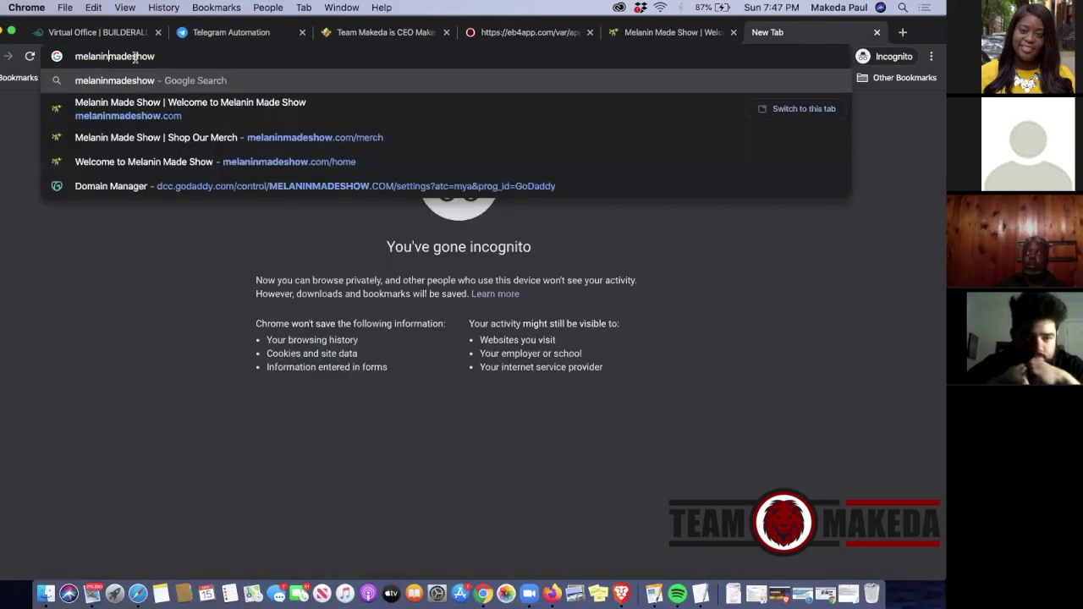
{"action": "left_click", "coordinate": [134, 57]}
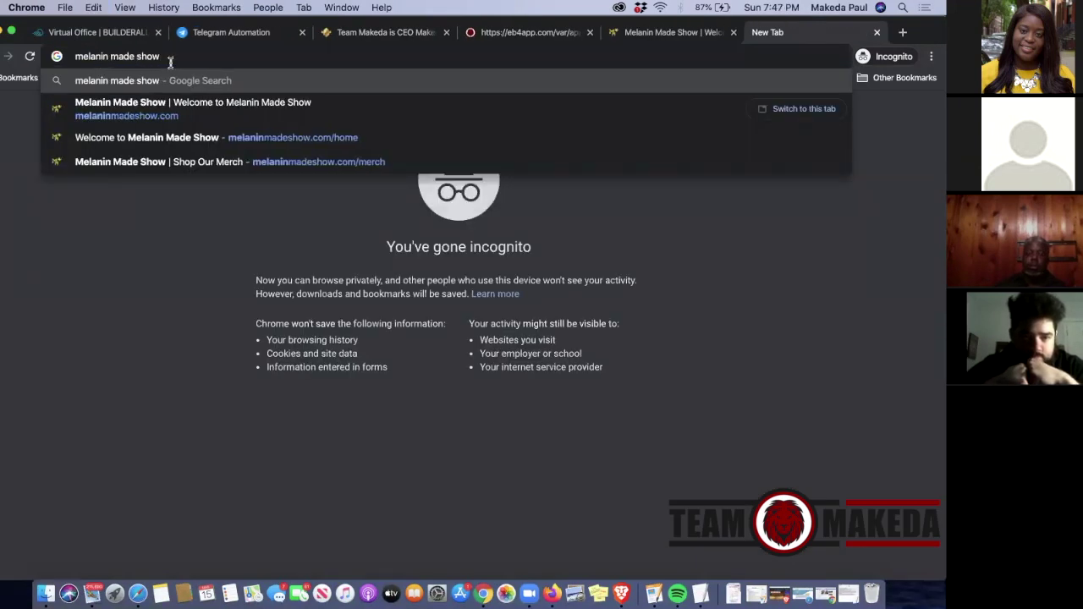
{"action": "key", "text": "Return"}
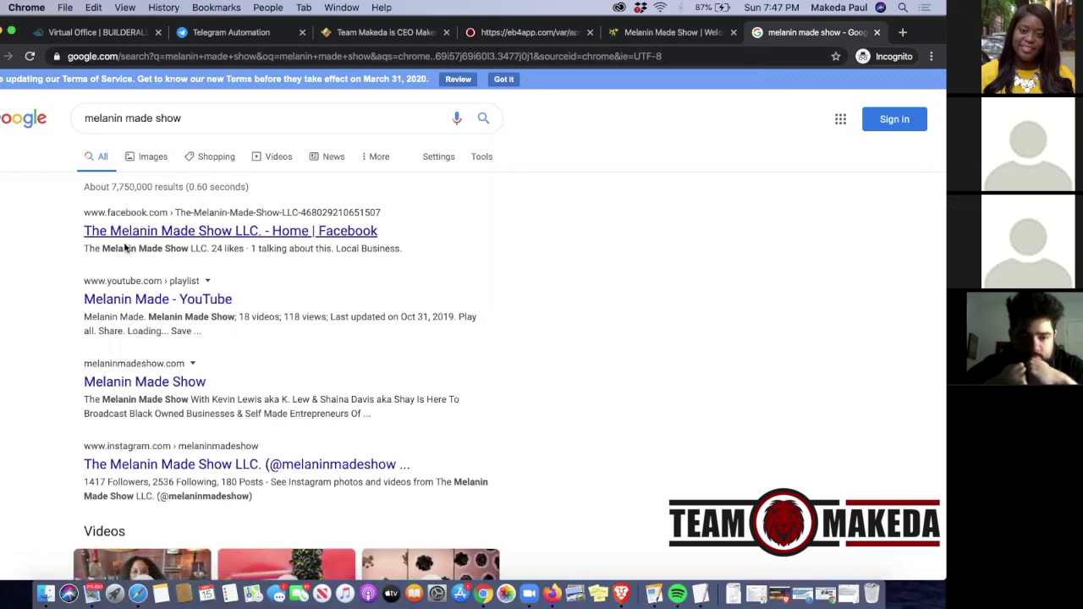
Look through the Google results for the show, including its website, social pages, and video listings
{"action": "scroll", "coordinate": [127, 440], "scroll_direction": "down", "scroll_amount": 2}
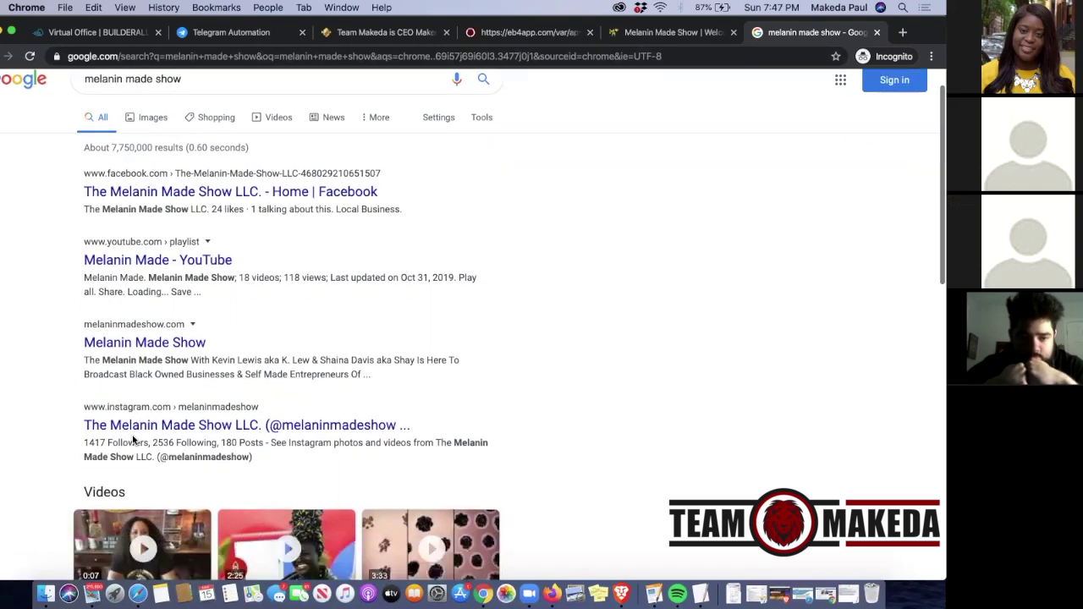
{"action": "scroll", "coordinate": [132, 441], "scroll_direction": "down", "scroll_amount": 1}
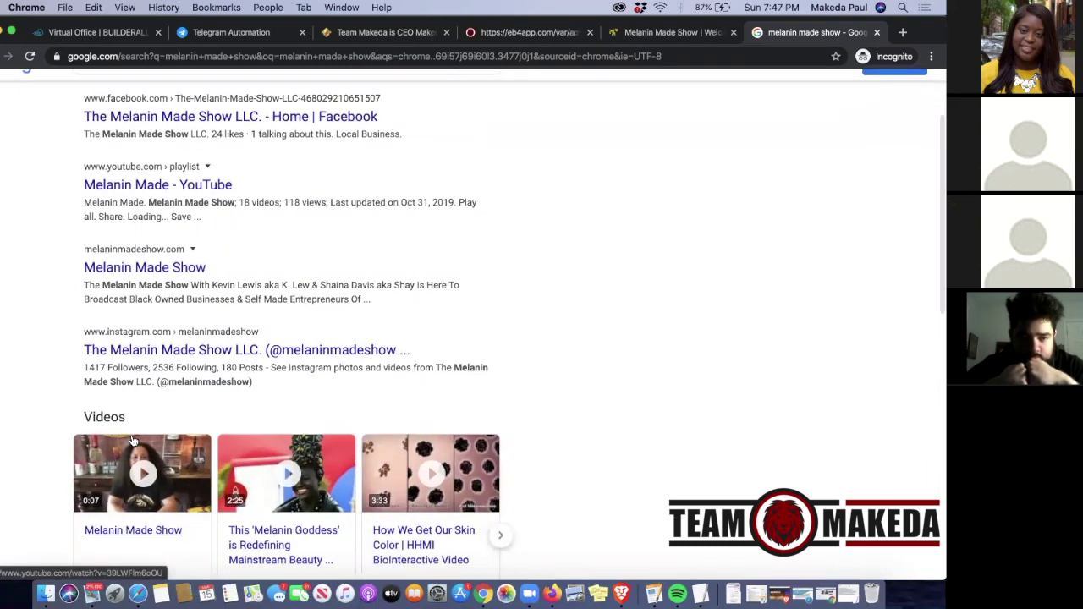
{"action": "scroll", "coordinate": [128, 418], "scroll_direction": "down", "scroll_amount": 10}
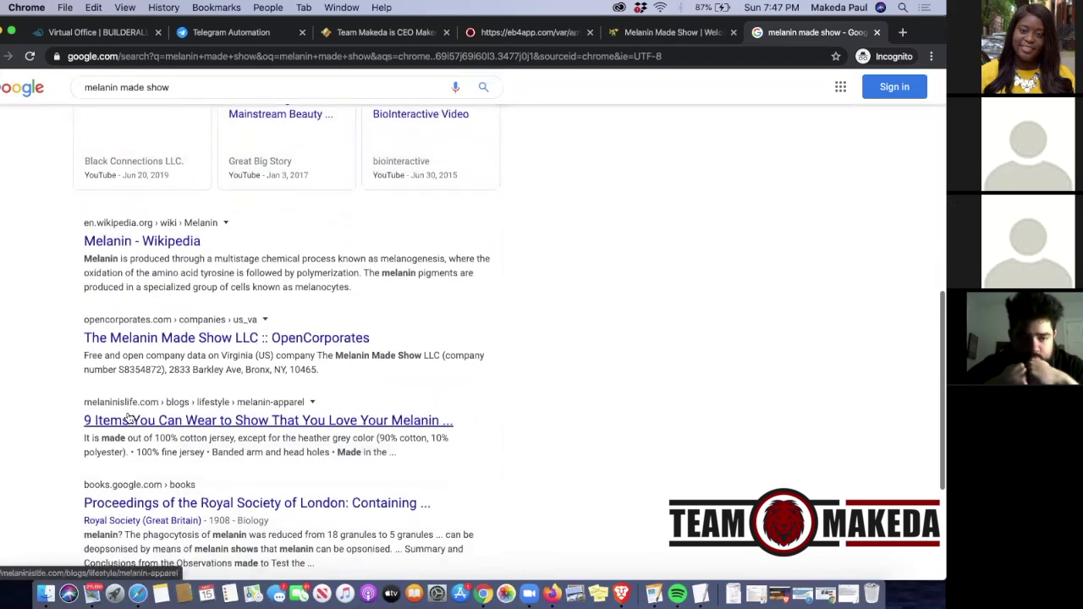
{"action": "scroll", "coordinate": [128, 416], "scroll_direction": "up", "scroll_amount": 15}
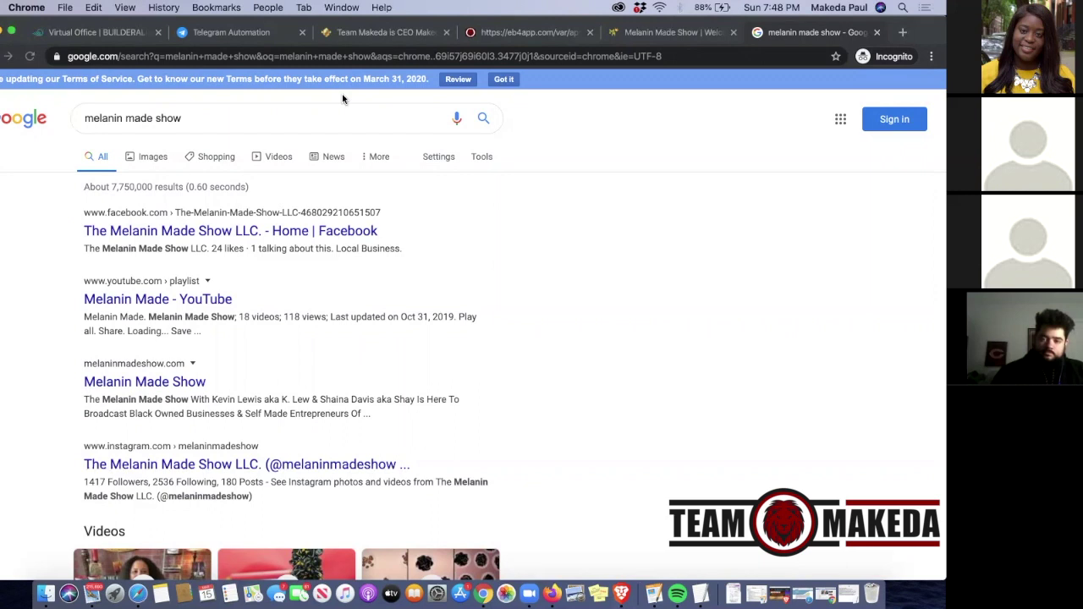
Open tlc.makedamarkets.com in a new tab and accept its cookie notice
{"action": "key", "text": "super+t"}
{"action": "type", "text": "tlc"}
{"action": "key", "text": "Return"}
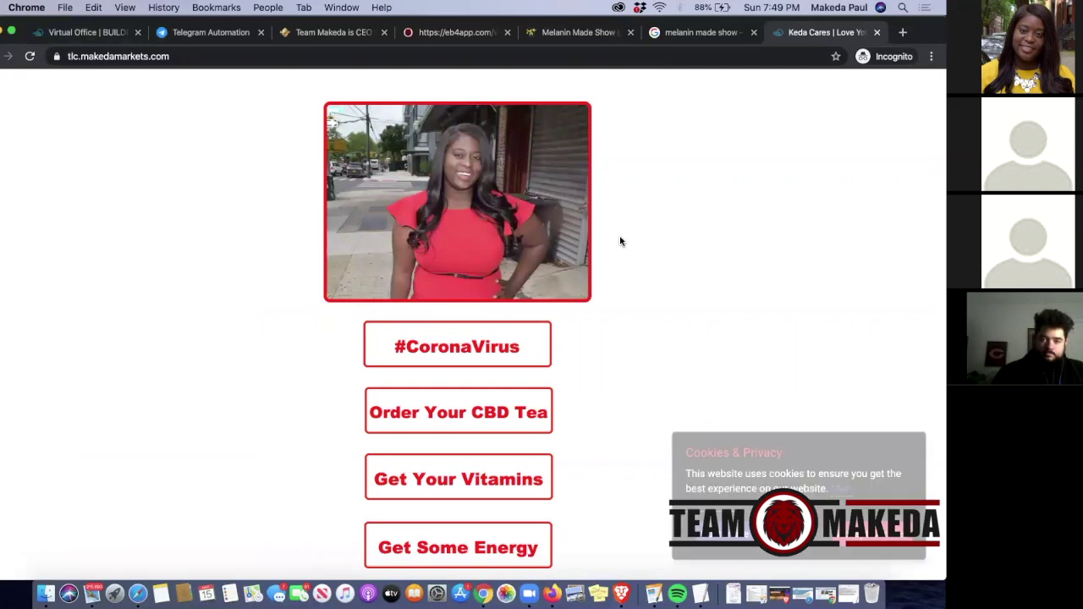
{"action": "scroll", "coordinate": [509, 373], "scroll_direction": "down", "scroll_amount": 7}
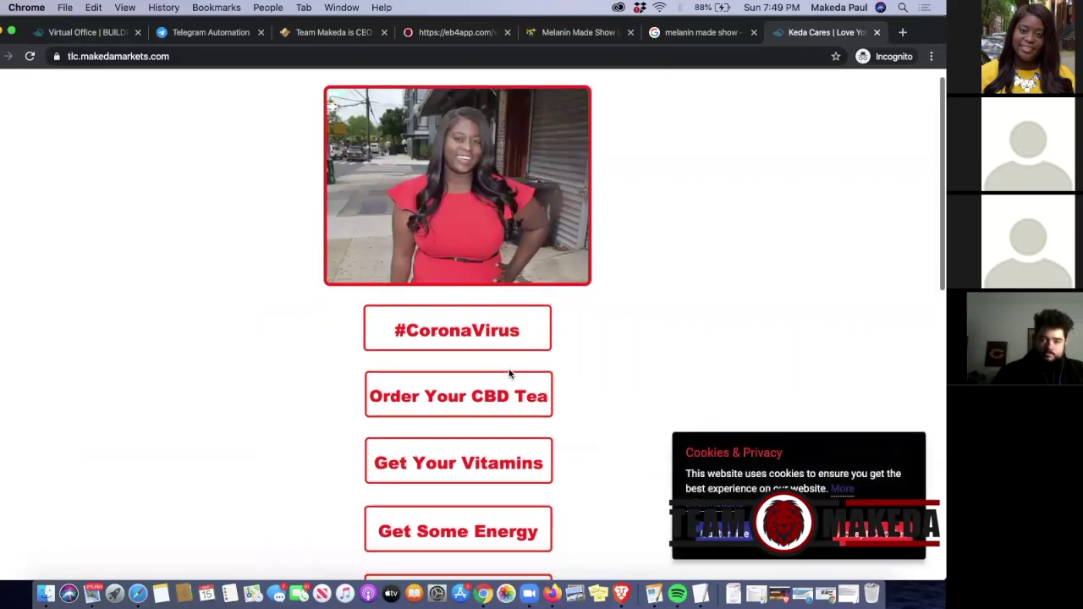
{"action": "scroll", "coordinate": [508, 373], "scroll_direction": "down", "scroll_amount": 1}
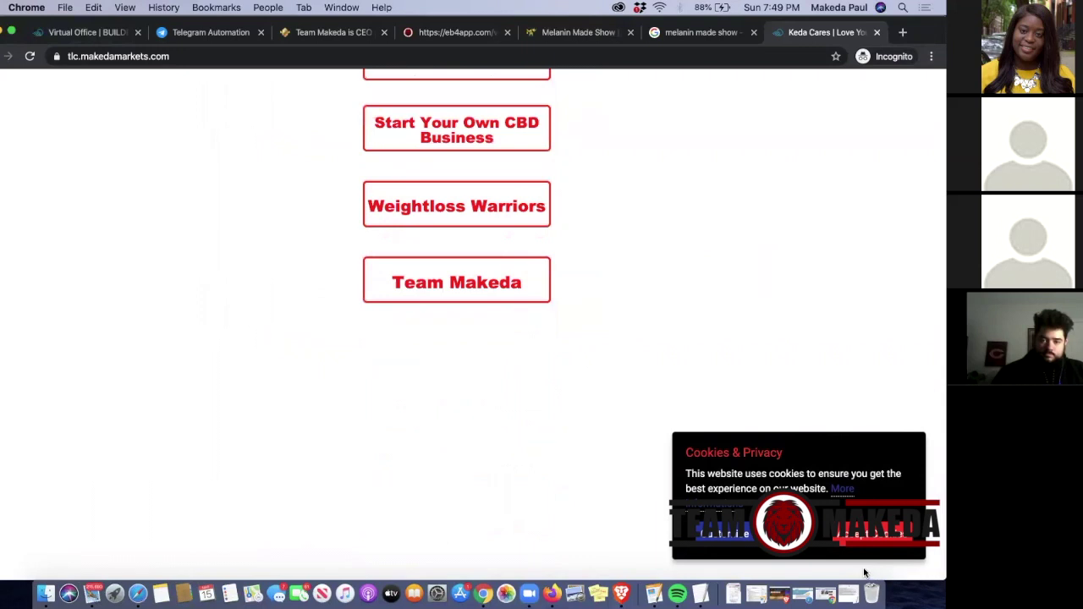
{"action": "left_click", "coordinate": [872, 533]}
Examine the landing page's photo and its full column of product and business link buttons
{"action": "scroll", "coordinate": [531, 292], "scroll_direction": "up", "scroll_amount": 8}
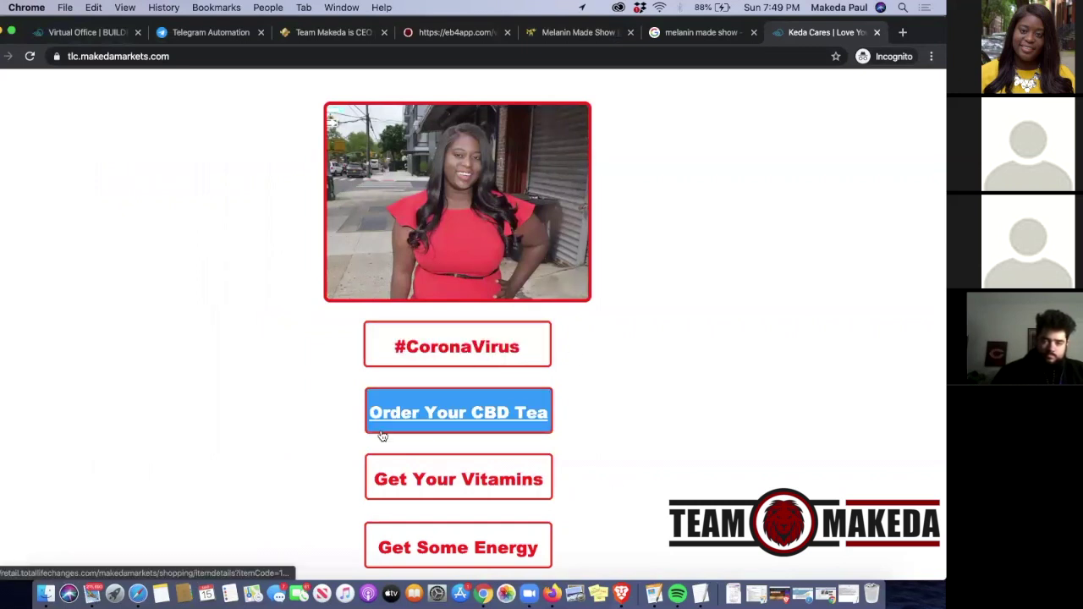
{"action": "scroll", "coordinate": [398, 423], "scroll_direction": "down", "scroll_amount": 5}
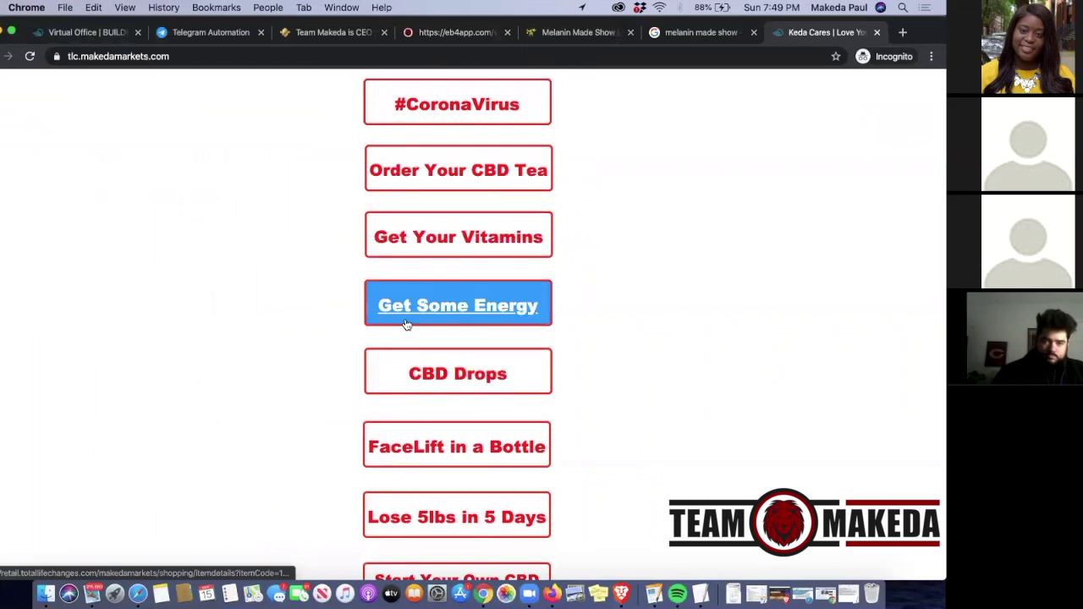
{"action": "scroll", "coordinate": [405, 324], "scroll_direction": "up", "scroll_amount": 5}
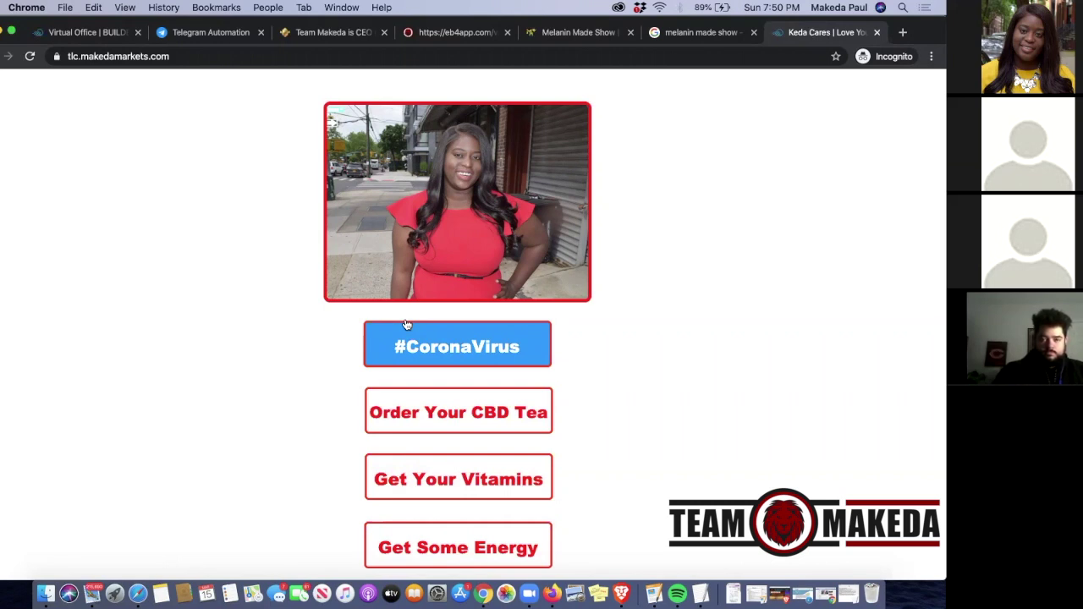
{"action": "scroll", "coordinate": [406, 324], "scroll_direction": "down", "scroll_amount": 6}
{"action": "scroll", "coordinate": [406, 325], "scroll_direction": "up", "scroll_amount": 6}
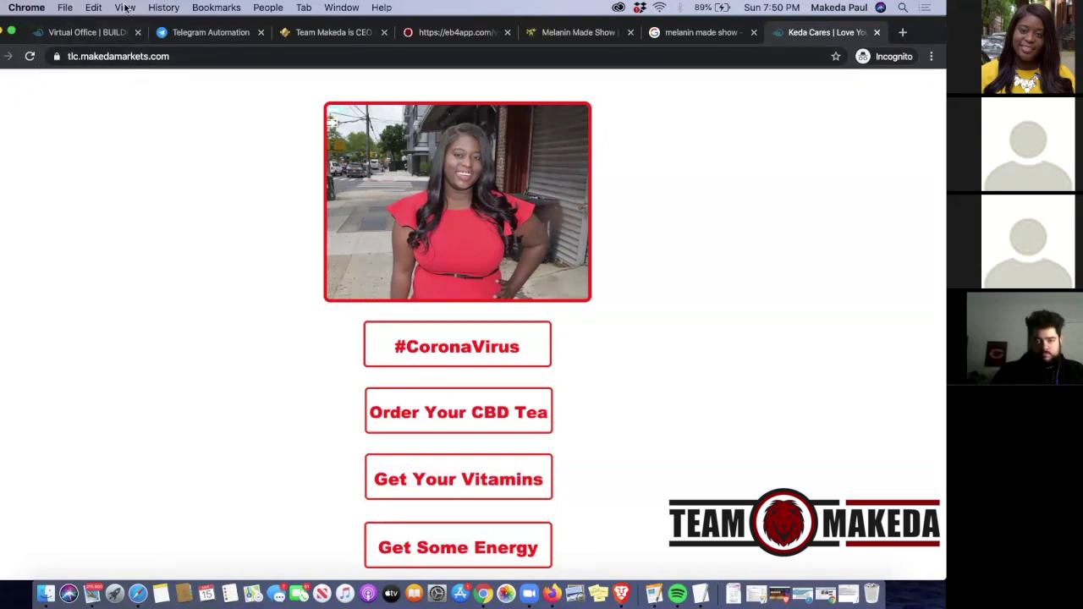
{"action": "scroll", "coordinate": [508, 264], "scroll_direction": "down", "scroll_amount": 15}
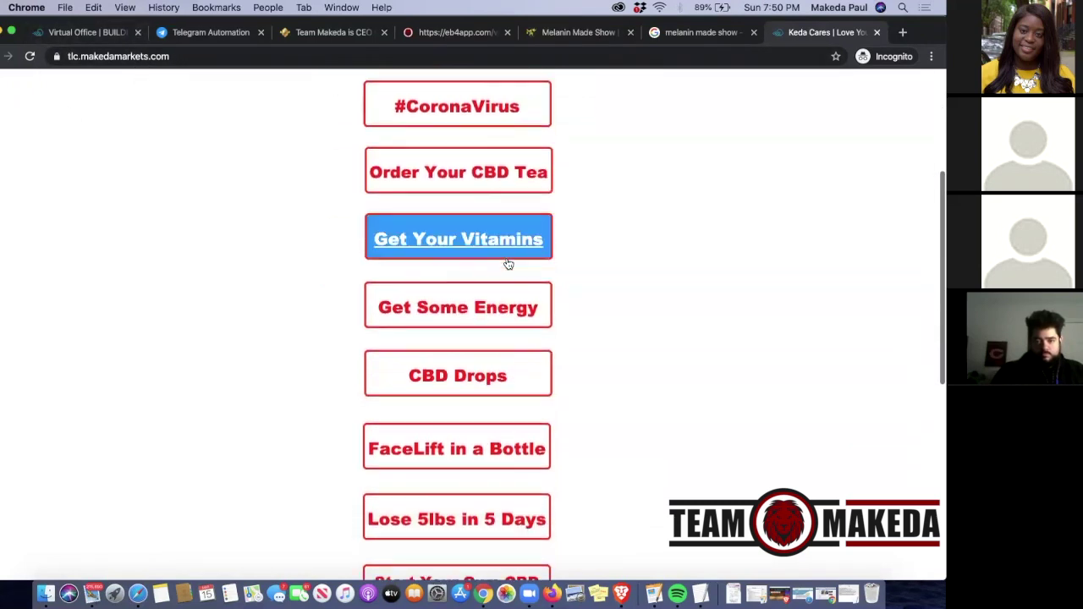
{"action": "scroll", "coordinate": [507, 264], "scroll_direction": "up", "scroll_amount": 15}
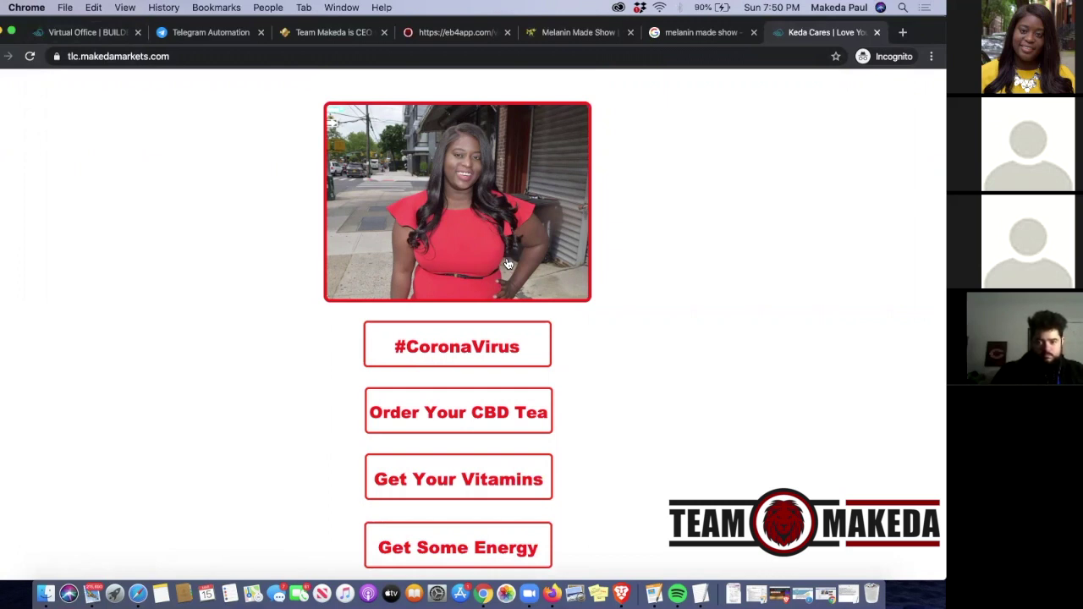
{"action": "scroll", "coordinate": [535, 279], "scroll_direction": "down", "scroll_amount": 10}
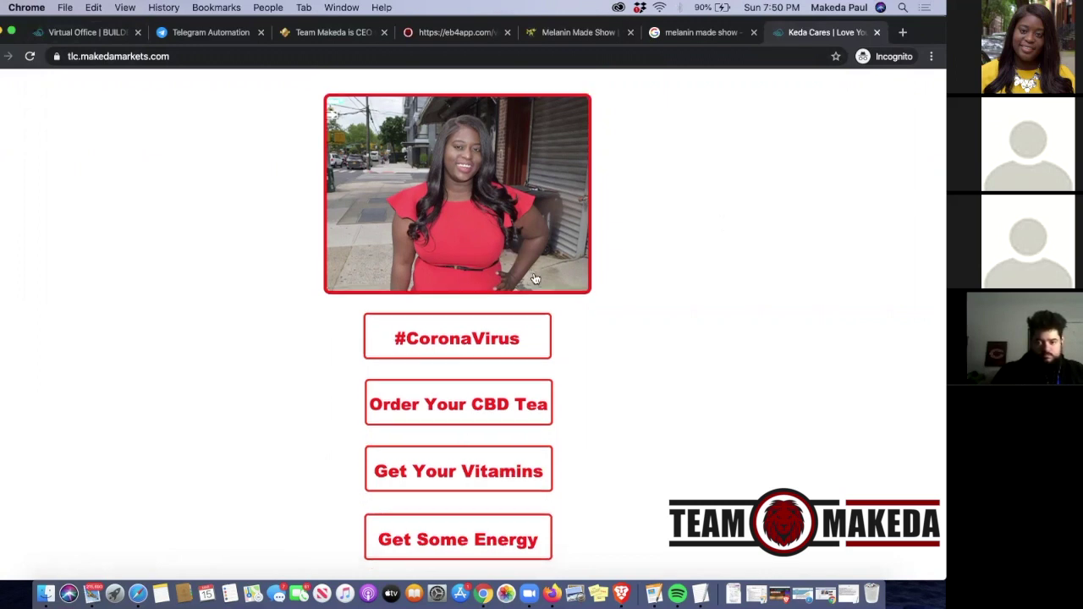
{"action": "scroll", "coordinate": [534, 279], "scroll_direction": "up", "scroll_amount": 10}
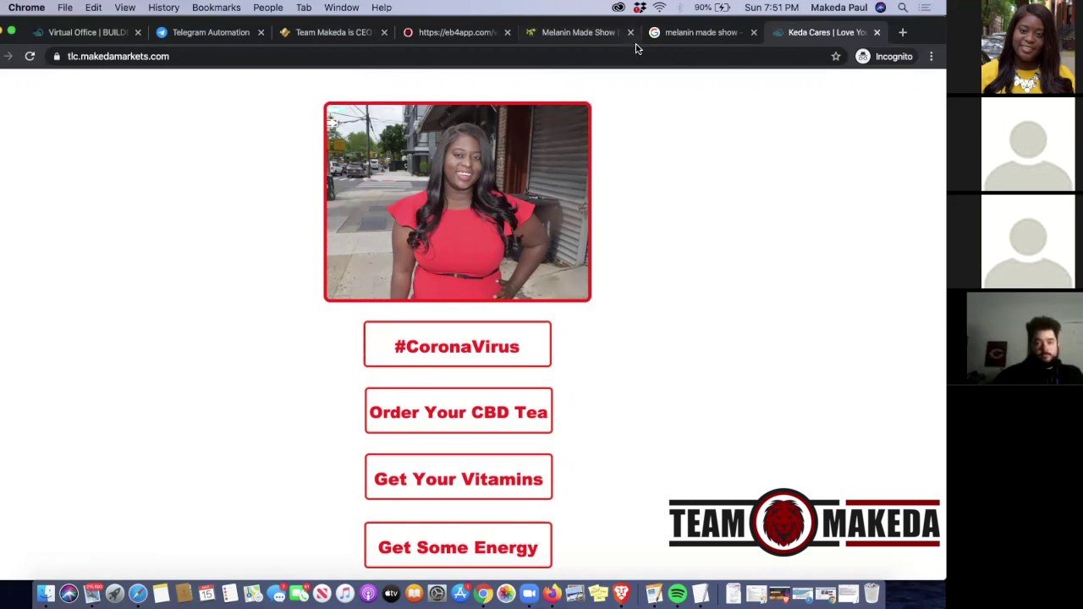
Return to the Google results for "melanin made show" and review the listings again
{"action": "left_click", "coordinate": [682, 34]}
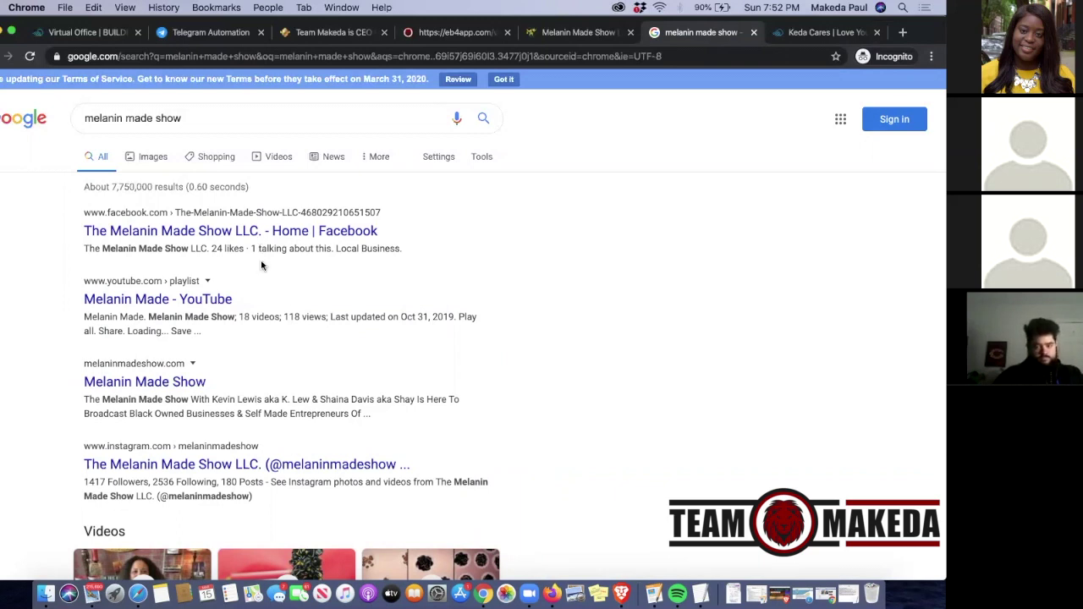
{"action": "scroll", "coordinate": [261, 266], "scroll_direction": "down", "scroll_amount": 15}
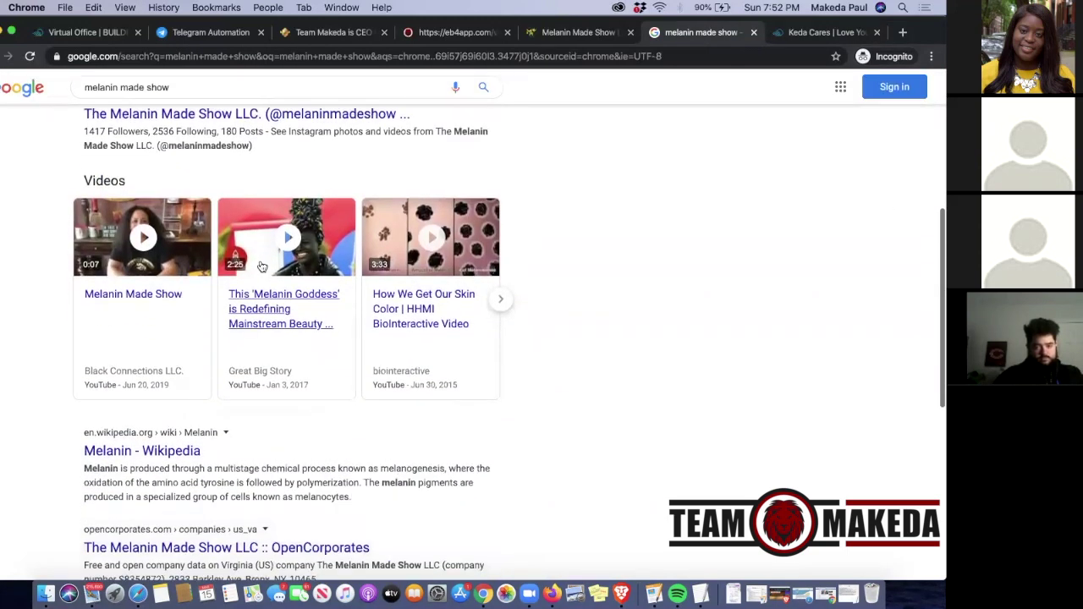
{"action": "scroll", "coordinate": [261, 266], "scroll_direction": "up", "scroll_amount": 15}
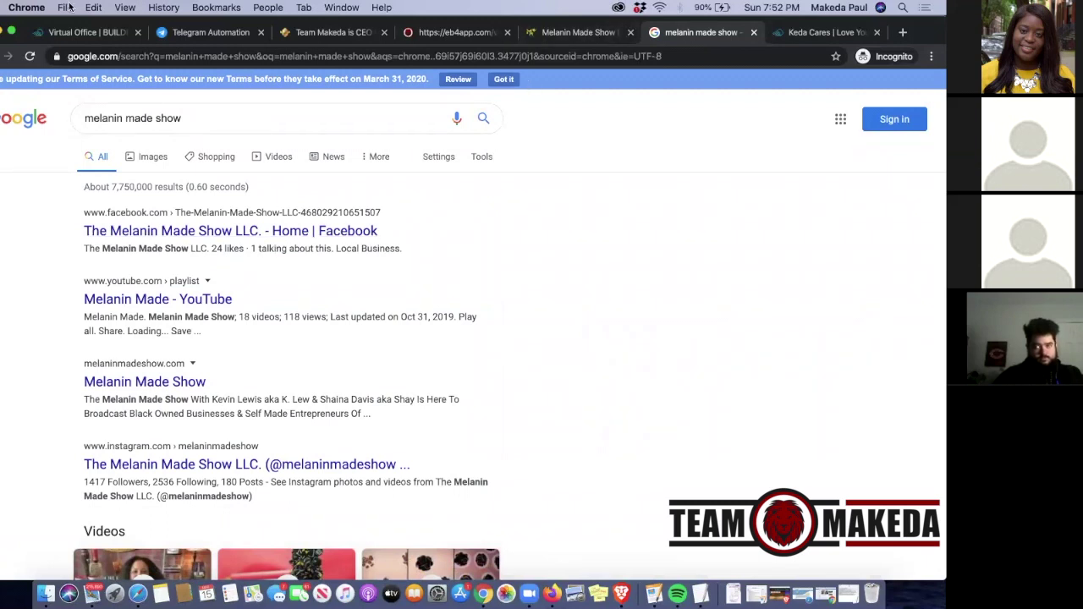
Open builderallbizbosses.com in a new tab and look over its home page
{"action": "key", "text": "super+t"}
{"action": "type", "text": "builderallbizbosses.com"}
{"action": "key", "text": "Return"}
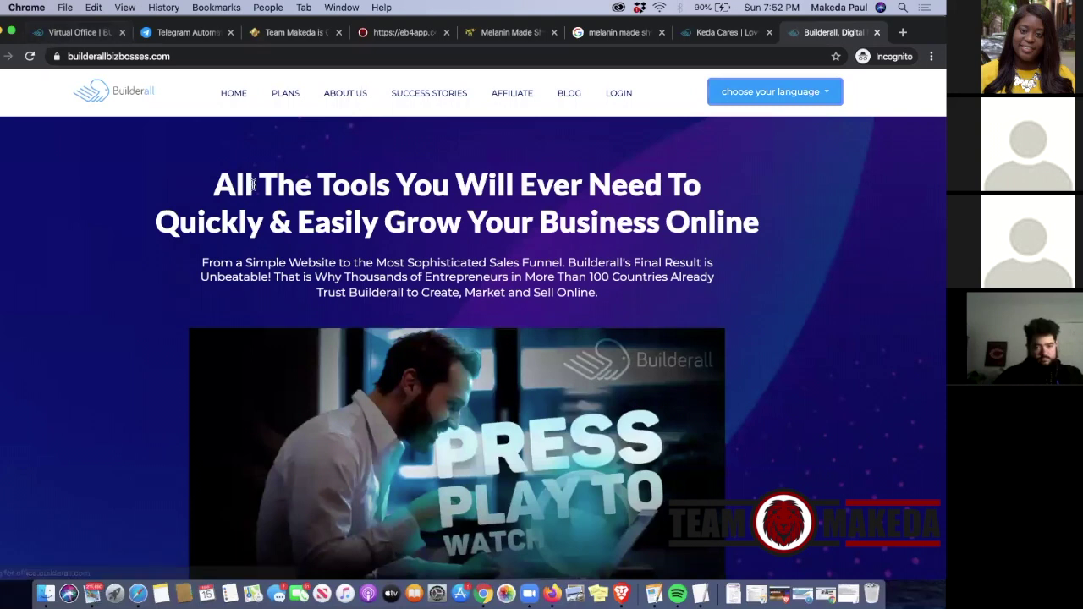
{"action": "scroll", "coordinate": [253, 184], "scroll_direction": "down", "scroll_amount": 5}
{"action": "scroll", "coordinate": [252, 183], "scroll_direction": "up", "scroll_amount": 4}
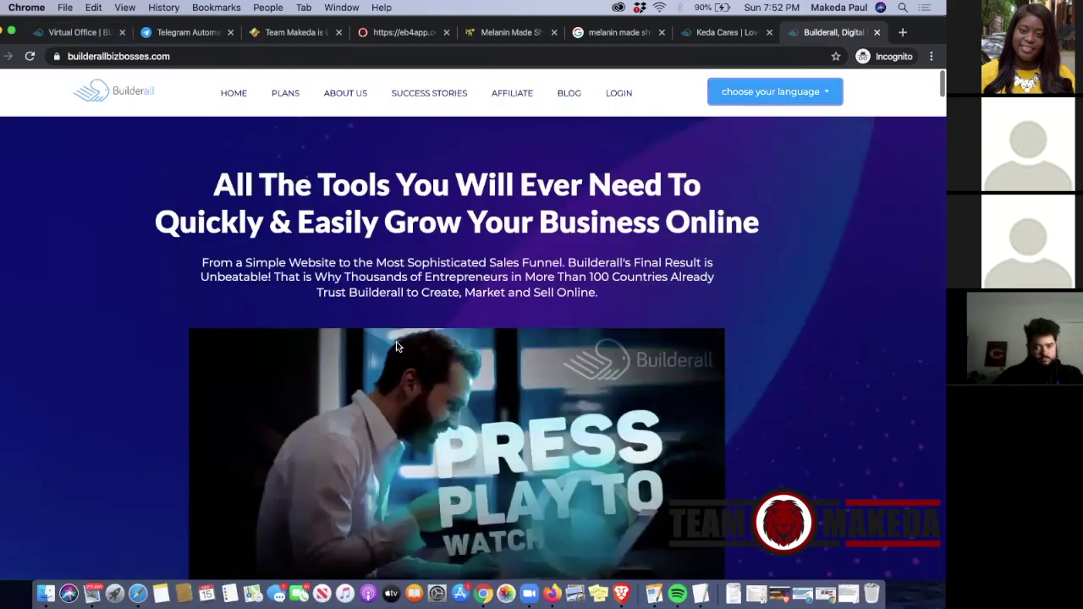
Open the Plans page and compare the features of the Free, Builder, Marketer, Essential, and Premium plans
{"action": "left_click", "coordinate": [286, 97]}
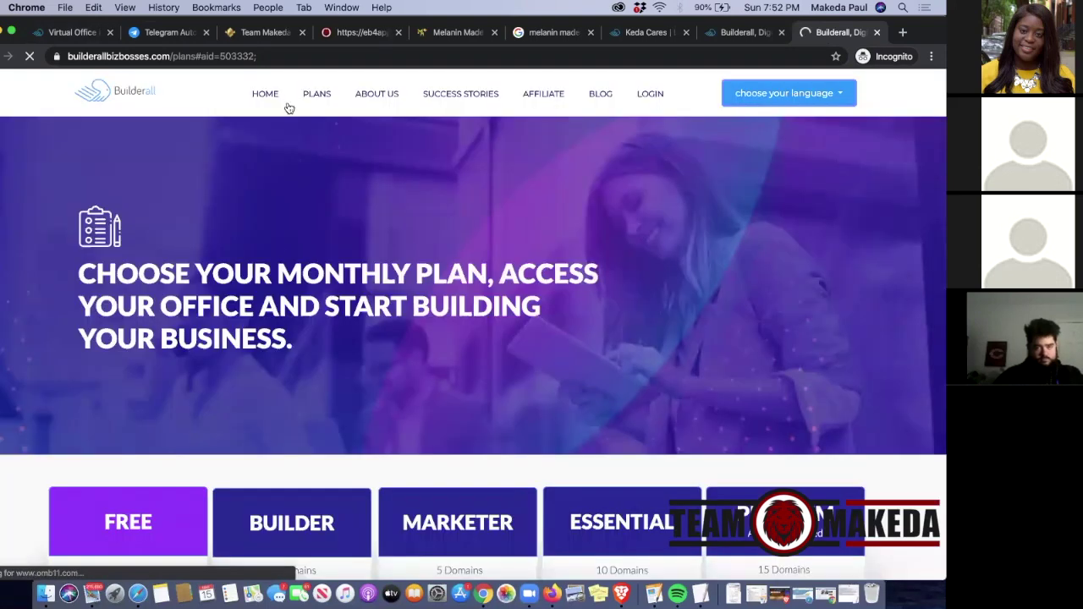
{"action": "scroll", "coordinate": [275, 246], "scroll_direction": "down", "scroll_amount": 1}
{"action": "scroll", "coordinate": [275, 245], "scroll_direction": "down", "scroll_amount": 2}
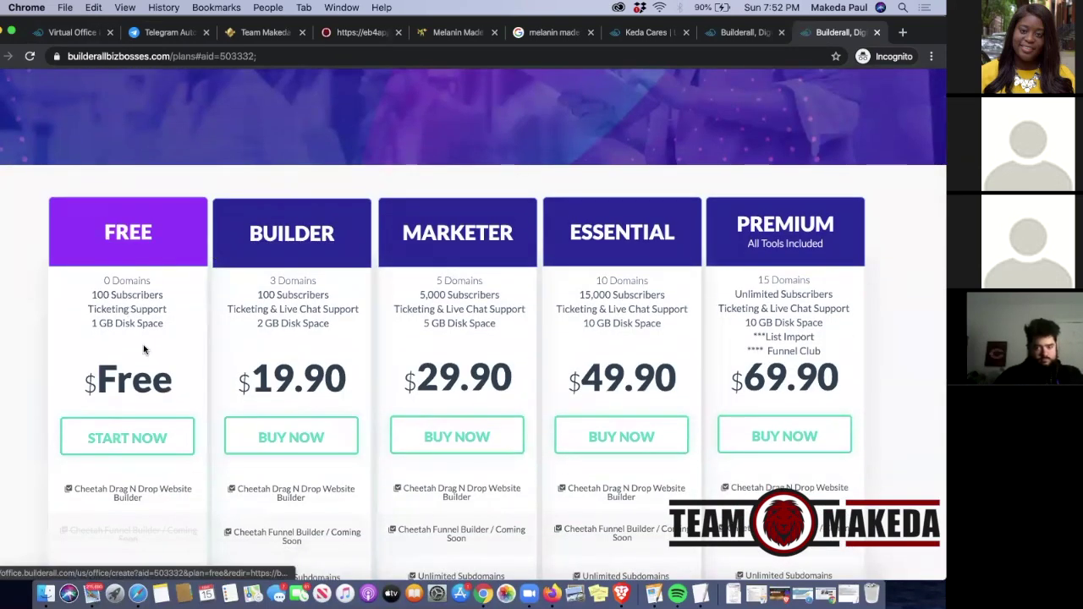
{"action": "scroll", "coordinate": [180, 323], "scroll_direction": "down", "scroll_amount": 5}
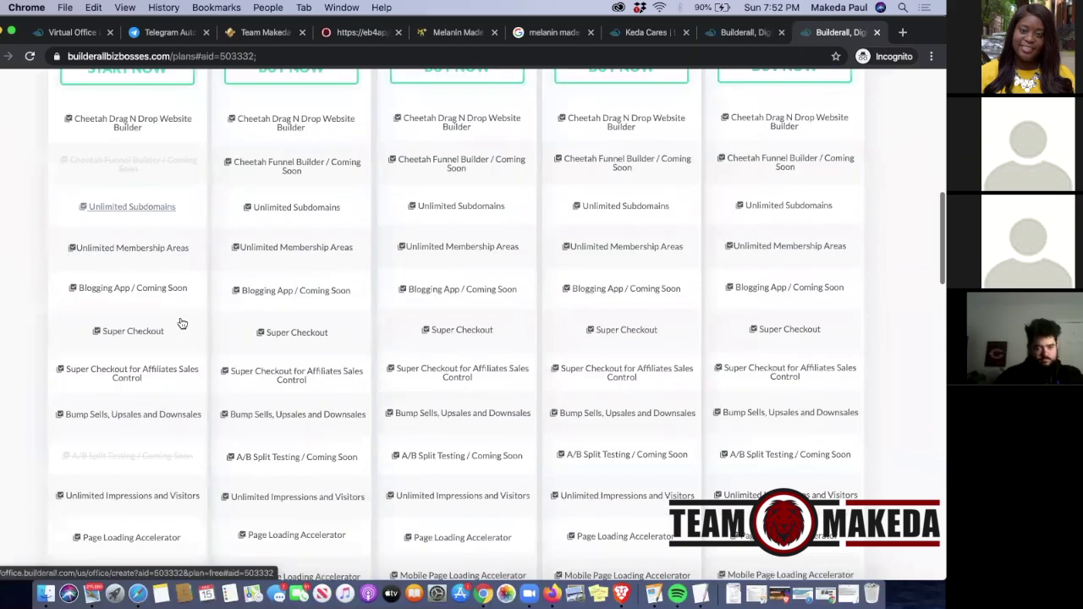
{"action": "scroll", "coordinate": [179, 323], "scroll_direction": "down", "scroll_amount": 5}
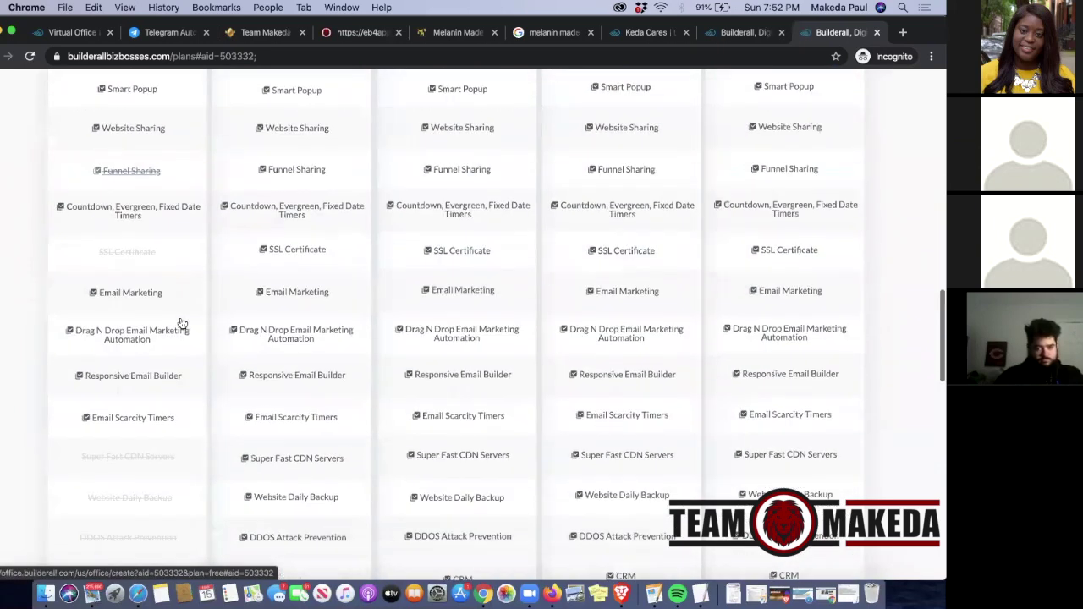
{"action": "scroll", "coordinate": [181, 324], "scroll_direction": "down", "scroll_amount": 15}
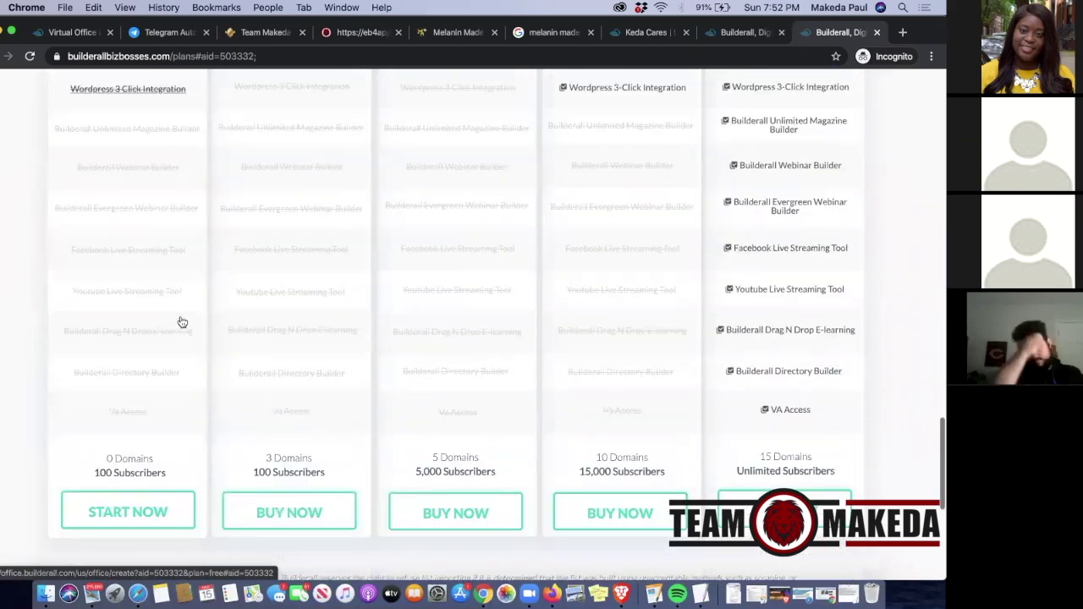
{"action": "scroll", "coordinate": [173, 306], "scroll_direction": "up", "scroll_amount": 3}
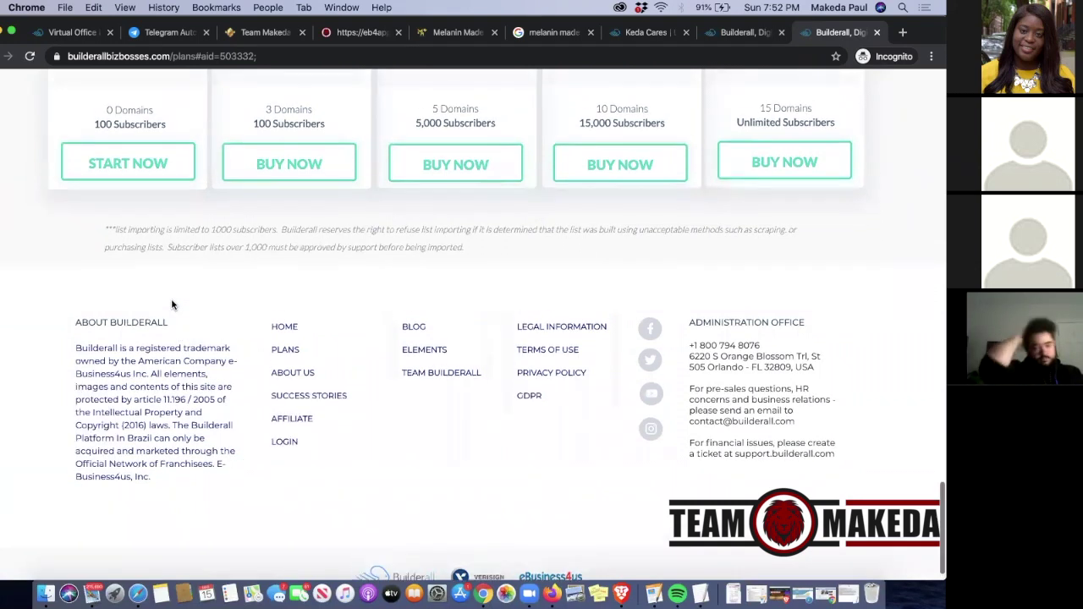
Return to the start of the Plans page, and go back to the landing page with the product link buttons
{"action": "scroll", "coordinate": [172, 305], "scroll_direction": "up", "scroll_amount": 1}
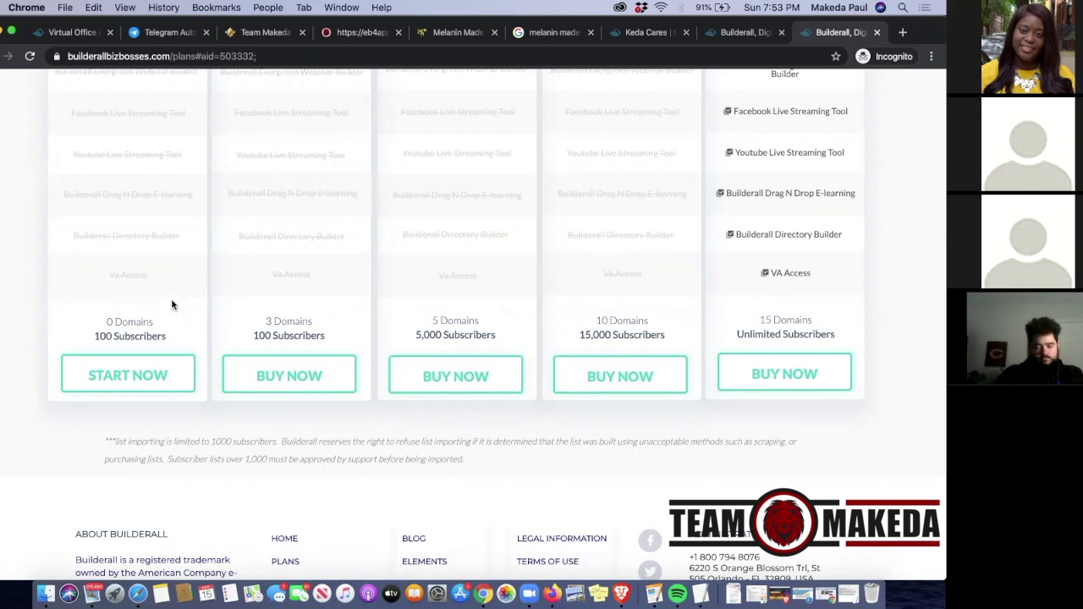
{"action": "scroll", "coordinate": [171, 305], "scroll_direction": "up", "scroll_amount": 15}
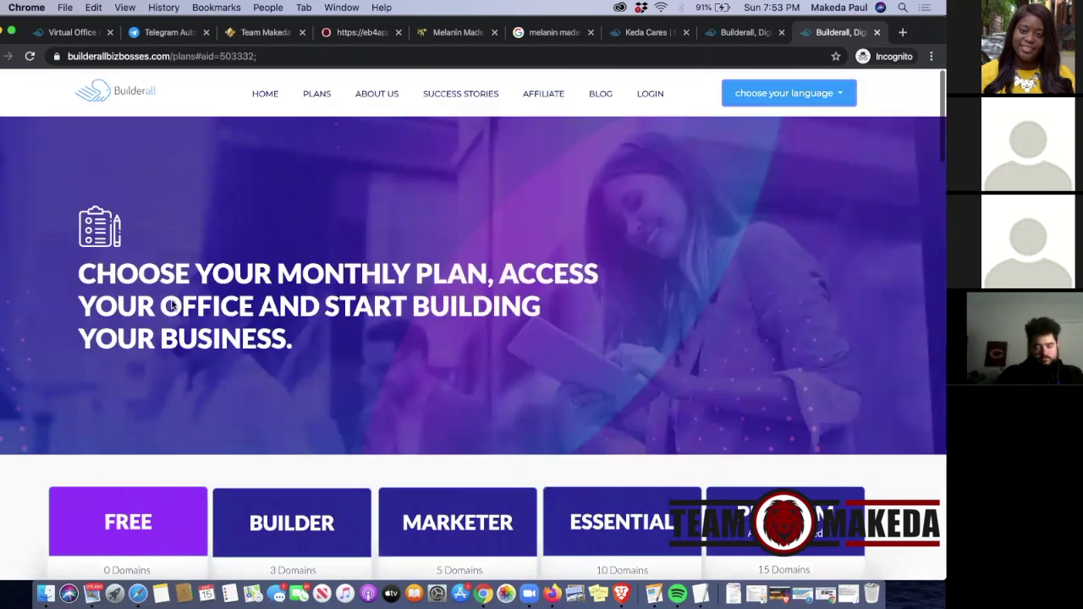
{"action": "left_click", "coordinate": [766, 32]}
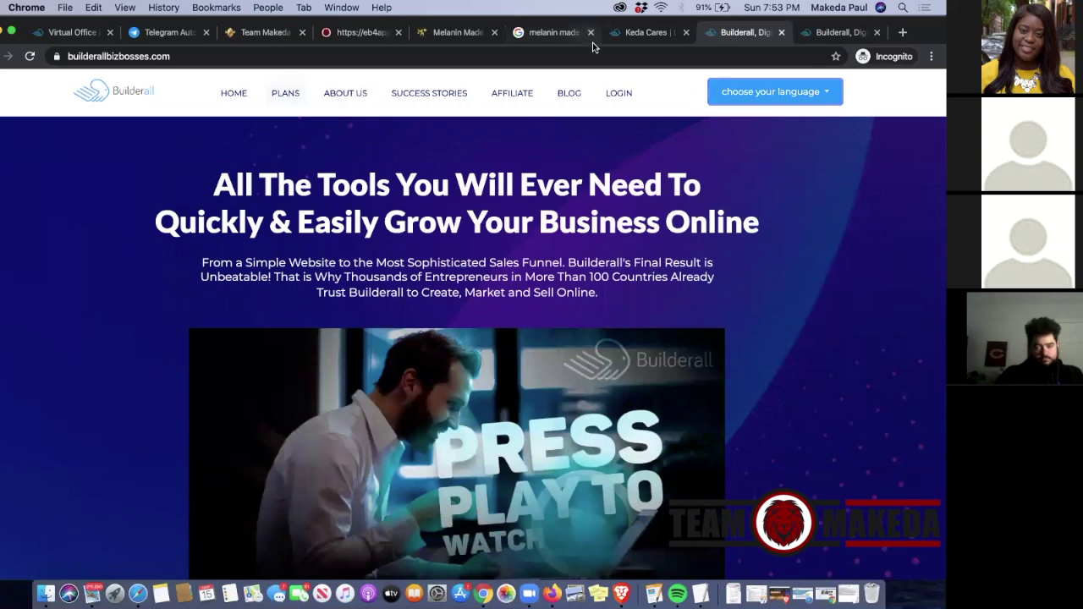
{"action": "left_click", "coordinate": [647, 34]}
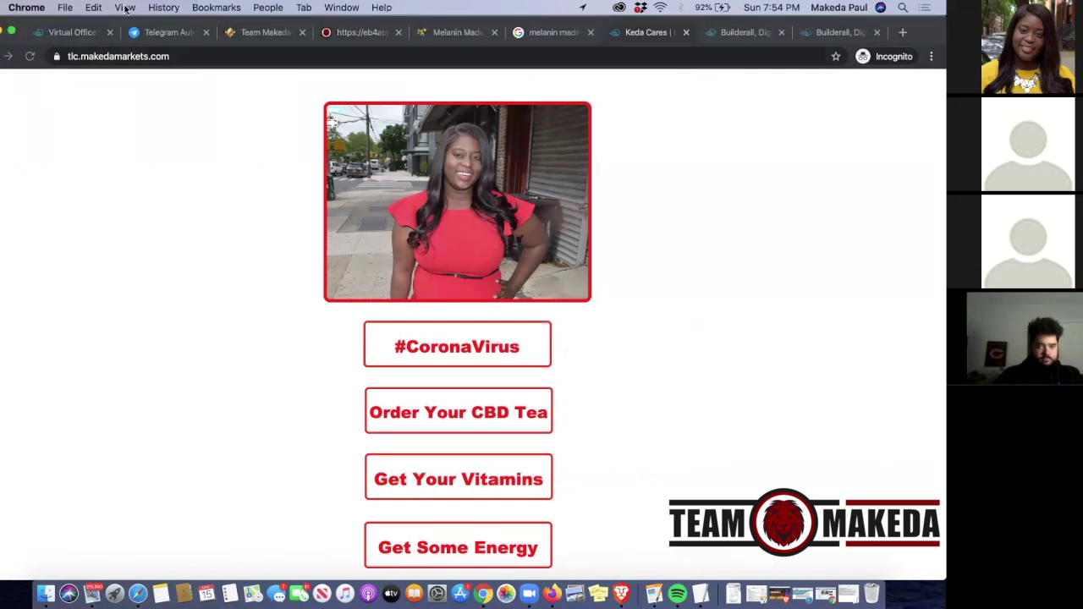
Return to the Builderall virtual office and look over the Affiliates start page and its list of affiliate sections
{"action": "left_click", "coordinate": [68, 32]}
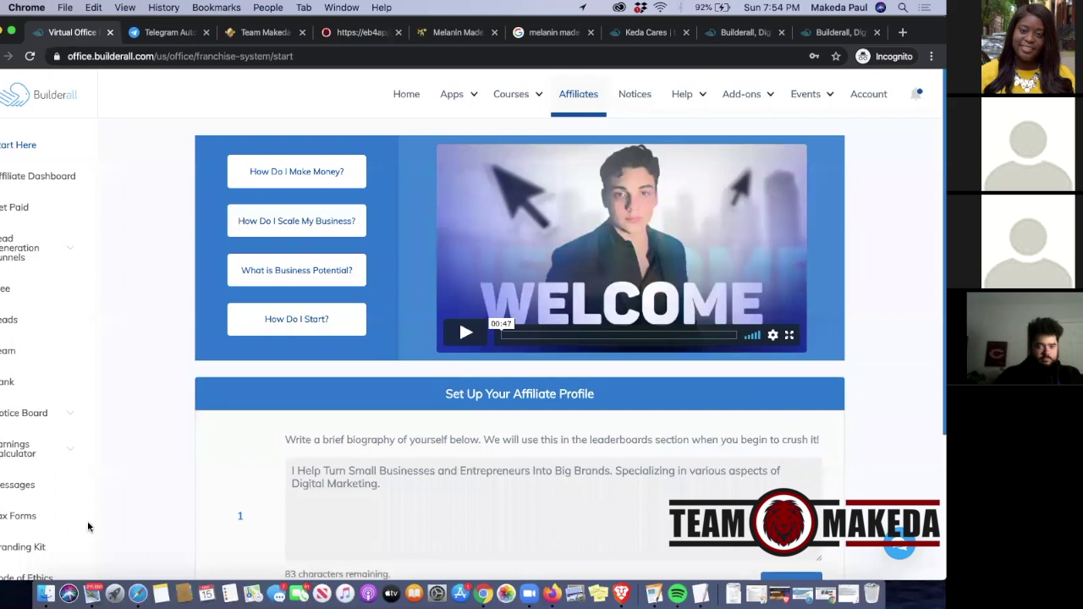
{"action": "scroll", "coordinate": [69, 527], "scroll_direction": "down", "scroll_amount": 3}
{"action": "scroll", "coordinate": [69, 532], "scroll_direction": "up", "scroll_amount": 2}
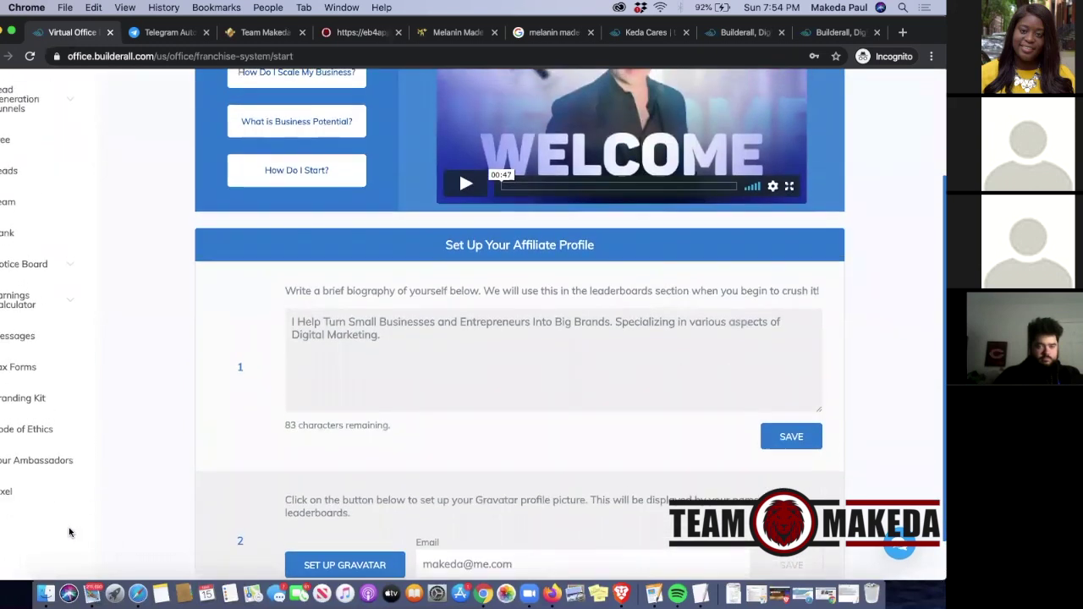
{"action": "scroll", "coordinate": [70, 531], "scroll_direction": "up", "scroll_amount": 2}
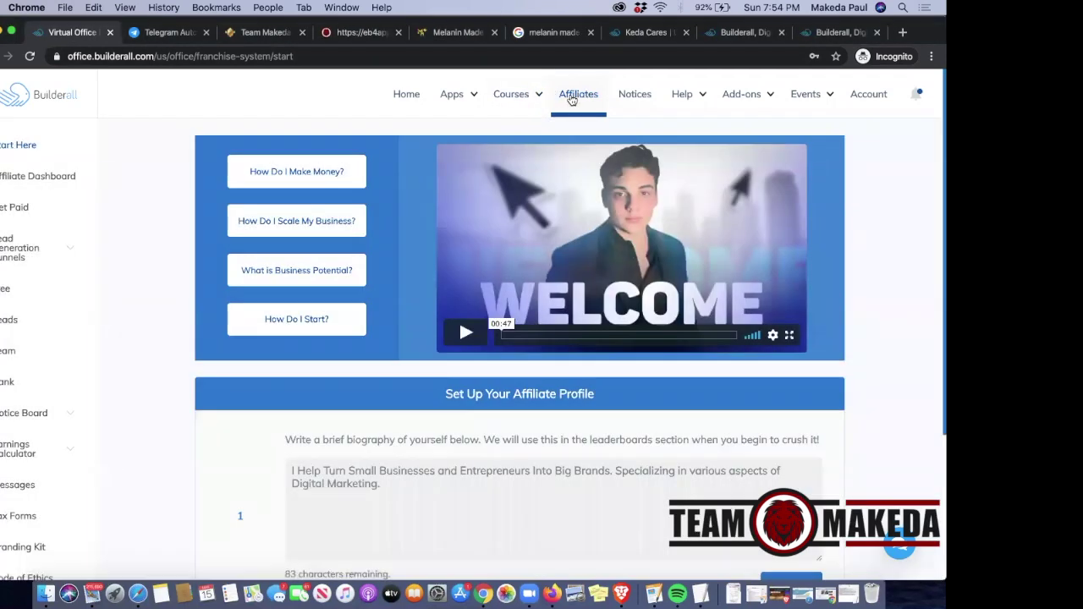
{"action": "left_click", "coordinate": [573, 97]}
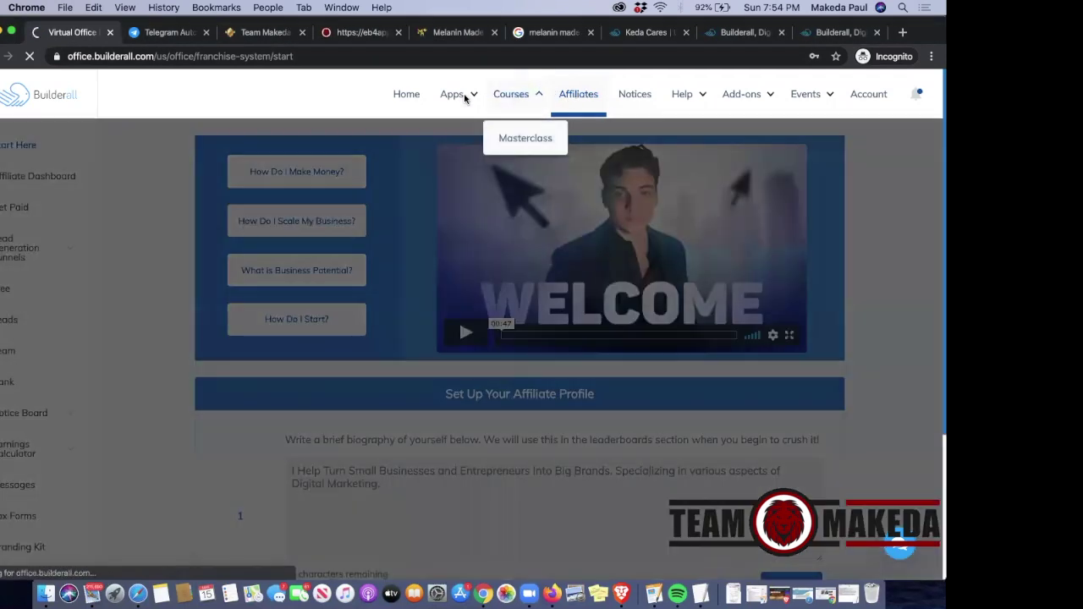
{"action": "mouse_move", "coordinate": [464, 97]}
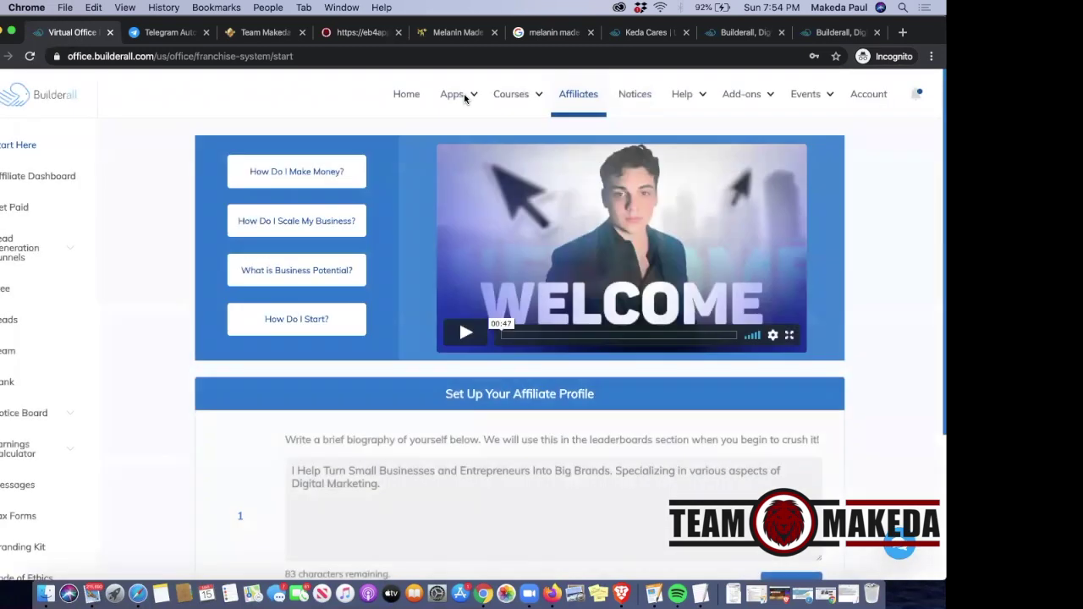
{"action": "scroll", "coordinate": [36, 480], "scroll_direction": "down", "scroll_amount": 3}
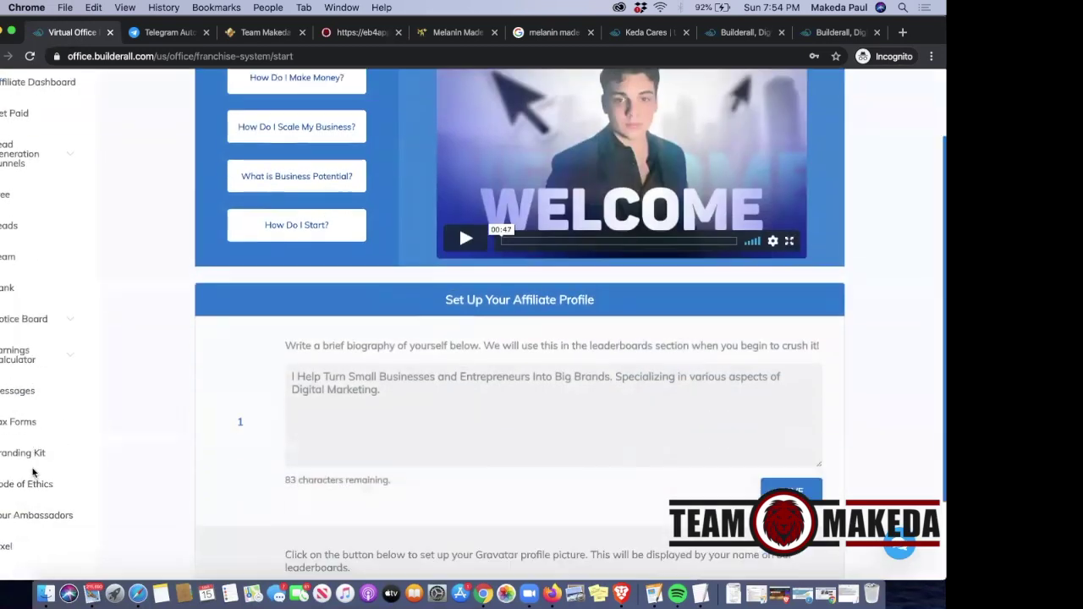
{"action": "scroll", "coordinate": [37, 474], "scroll_direction": "down", "scroll_amount": 2}
{"action": "scroll", "coordinate": [35, 474], "scroll_direction": "up", "scroll_amount": 5}
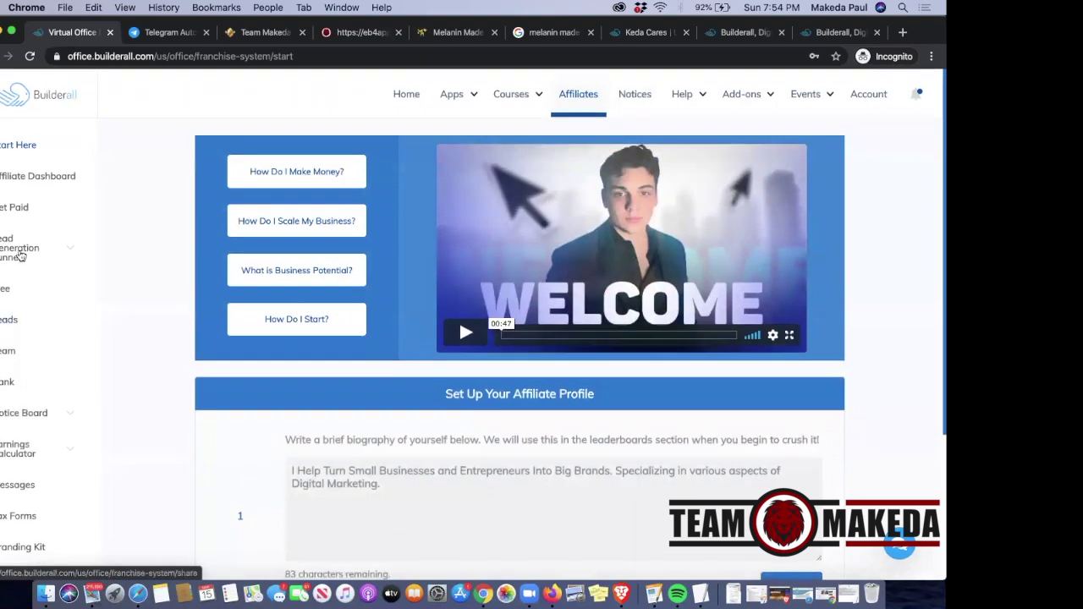
Open the affiliate area's lead generation funnels and examine the Builderall Home sales page's link and tracking settings
{"action": "left_click", "coordinate": [21, 253]}
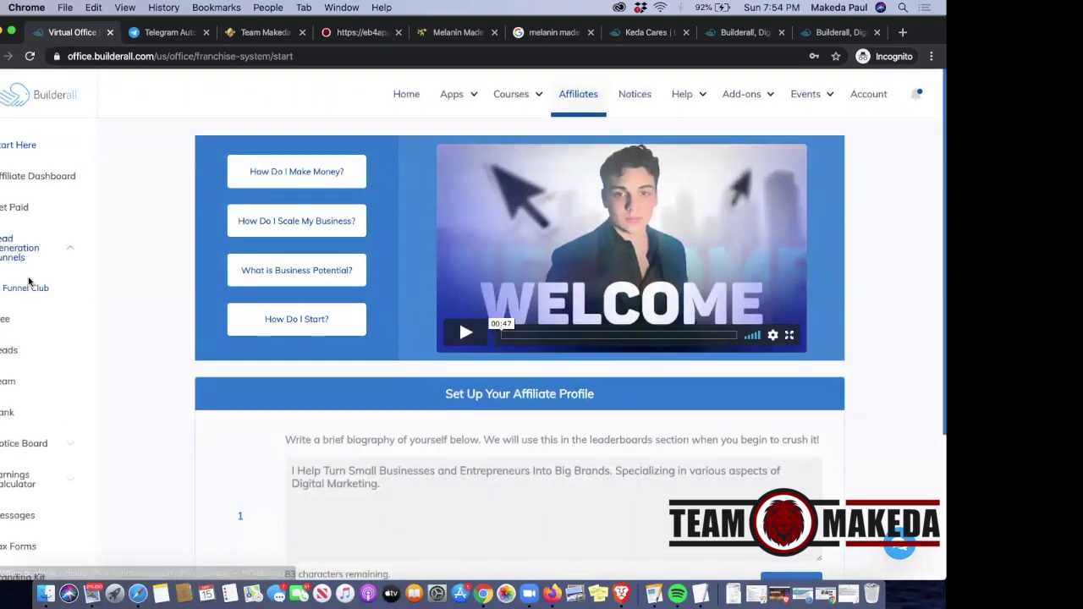
{"action": "left_click", "coordinate": [28, 289]}
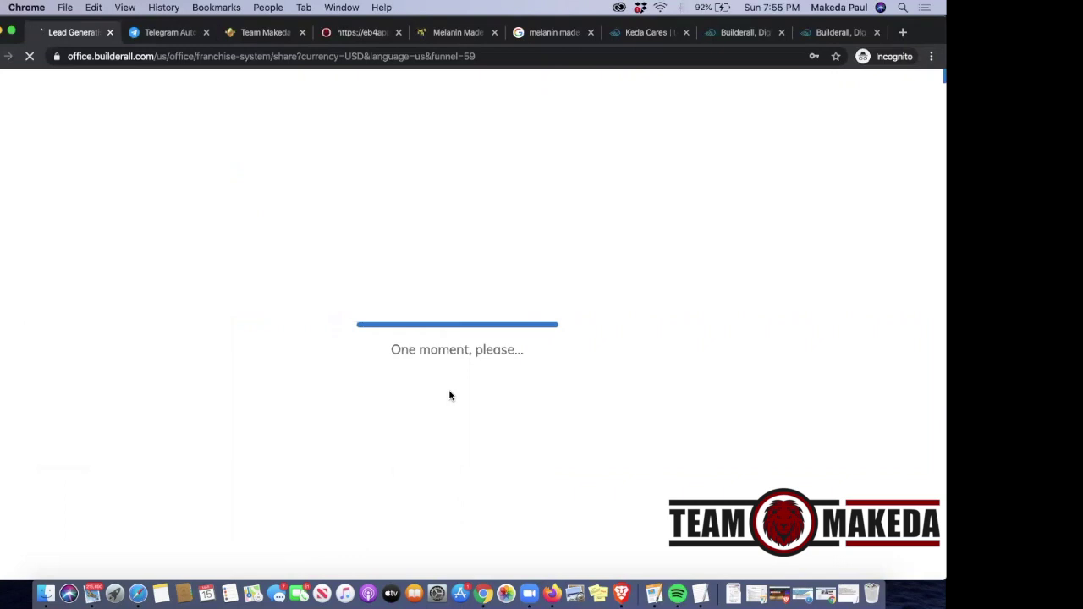
{"action": "key", "text": "XF86AudioRaiseVolume"}
{"action": "key", "text": "XF86AudioRaiseVolume"}
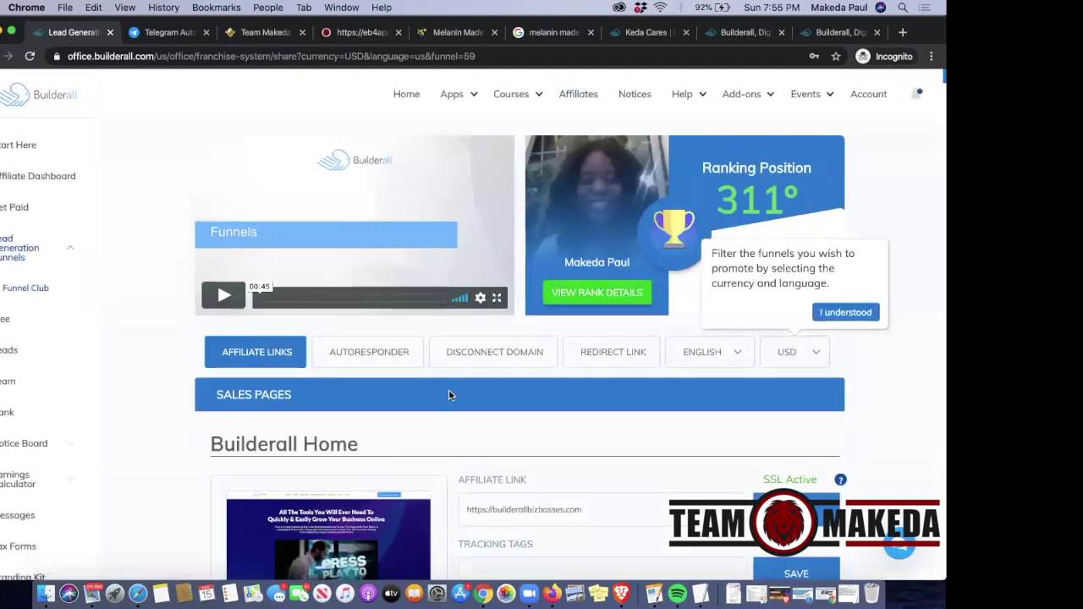
{"action": "scroll", "coordinate": [450, 395], "scroll_direction": "down", "scroll_amount": 5}
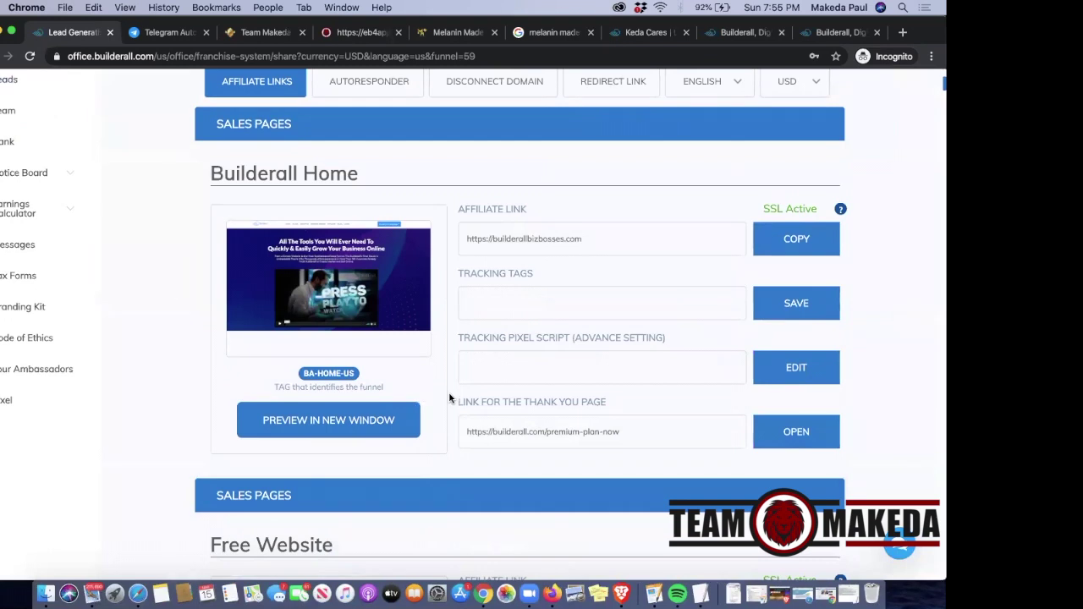
{"action": "scroll", "coordinate": [451, 404], "scroll_direction": "up", "scroll_amount": 2}
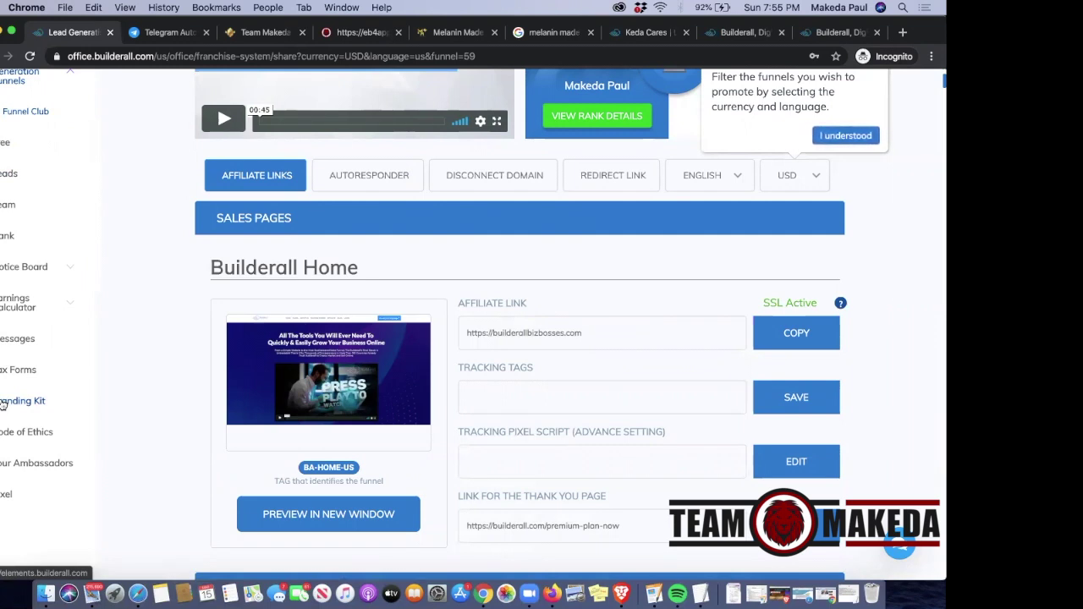
Open the affiliate Branding Kit and skim through its Elements and Design Guidelines page
{"action": "left_click", "coordinate": [2, 404]}
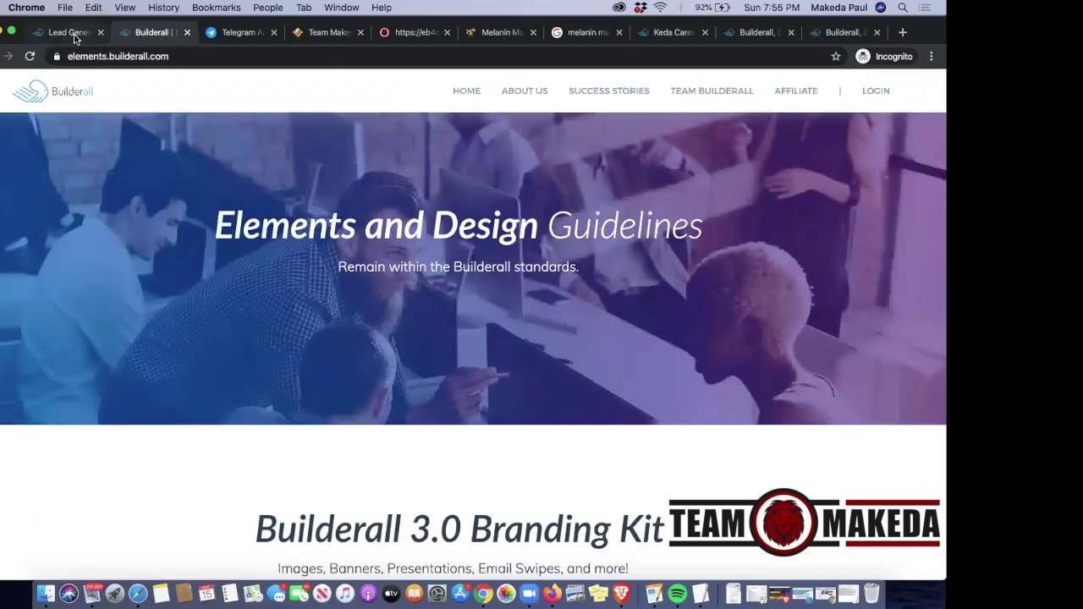
{"action": "scroll", "coordinate": [143, 330], "scroll_direction": "down", "scroll_amount": 8}
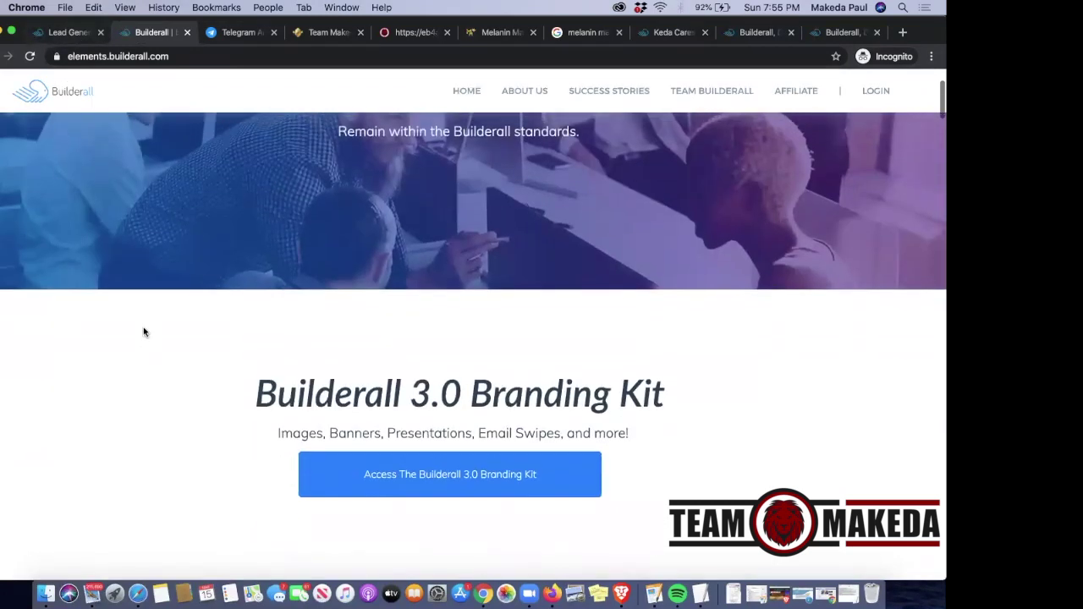
{"action": "scroll", "coordinate": [143, 331], "scroll_direction": "down", "scroll_amount": 6}
{"action": "scroll", "coordinate": [143, 332], "scroll_direction": "up", "scroll_amount": 14}
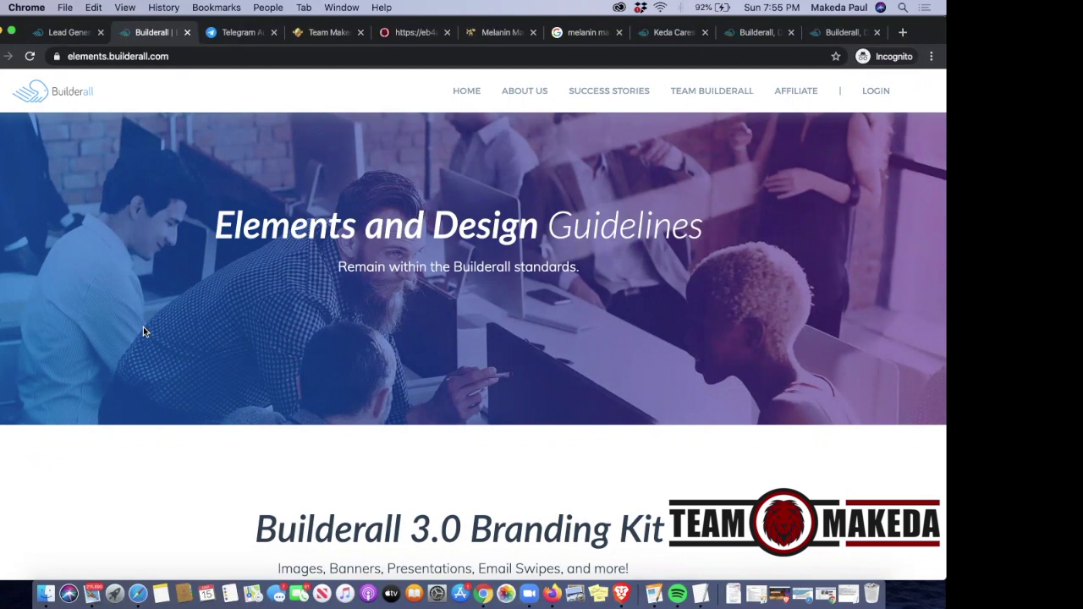
Examine the Builderall 3.0 Branding Kit access, the Logo downloads, and the Colors palette with its HEX codes
{"action": "scroll", "coordinate": [143, 330], "scroll_direction": "down", "scroll_amount": 5}
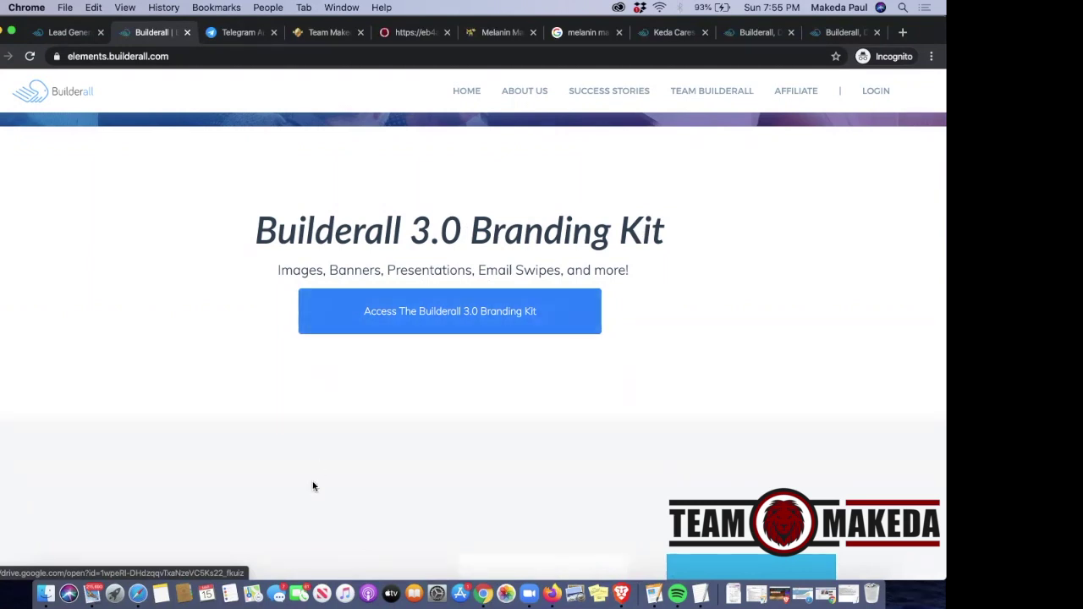
{"action": "scroll", "coordinate": [312, 435], "scroll_direction": "down", "scroll_amount": 5}
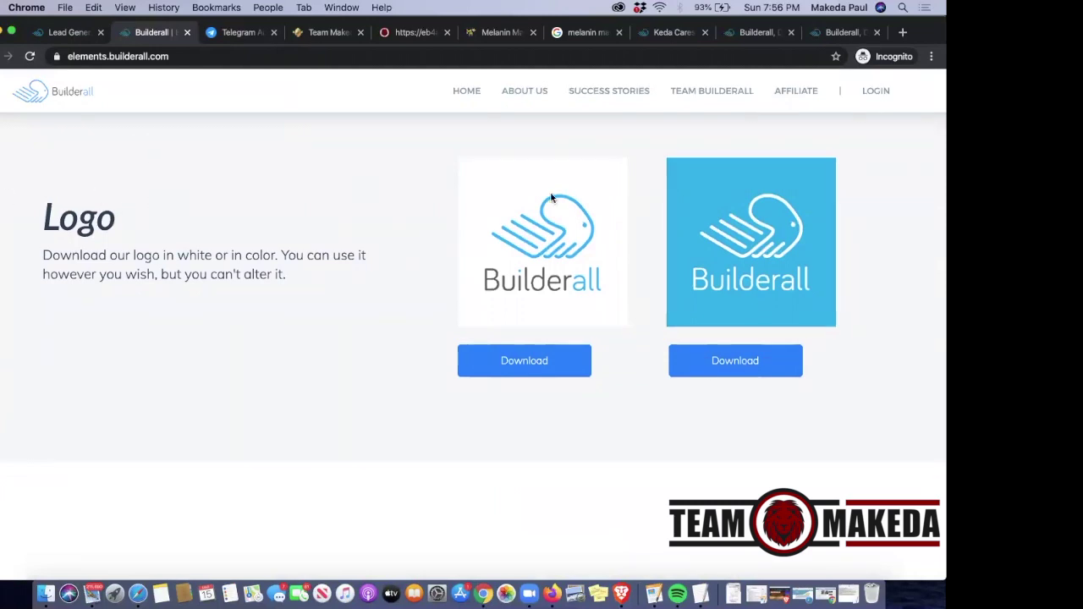
{"action": "scroll", "coordinate": [581, 247], "scroll_direction": "down", "scroll_amount": 1}
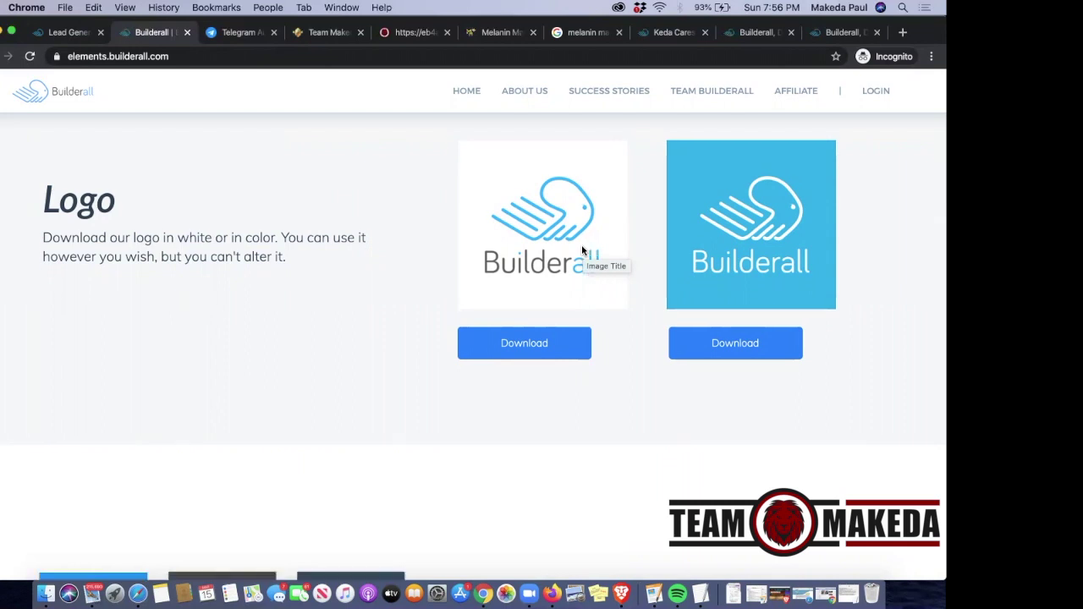
{"action": "scroll", "coordinate": [582, 250], "scroll_direction": "down", "scroll_amount": 5}
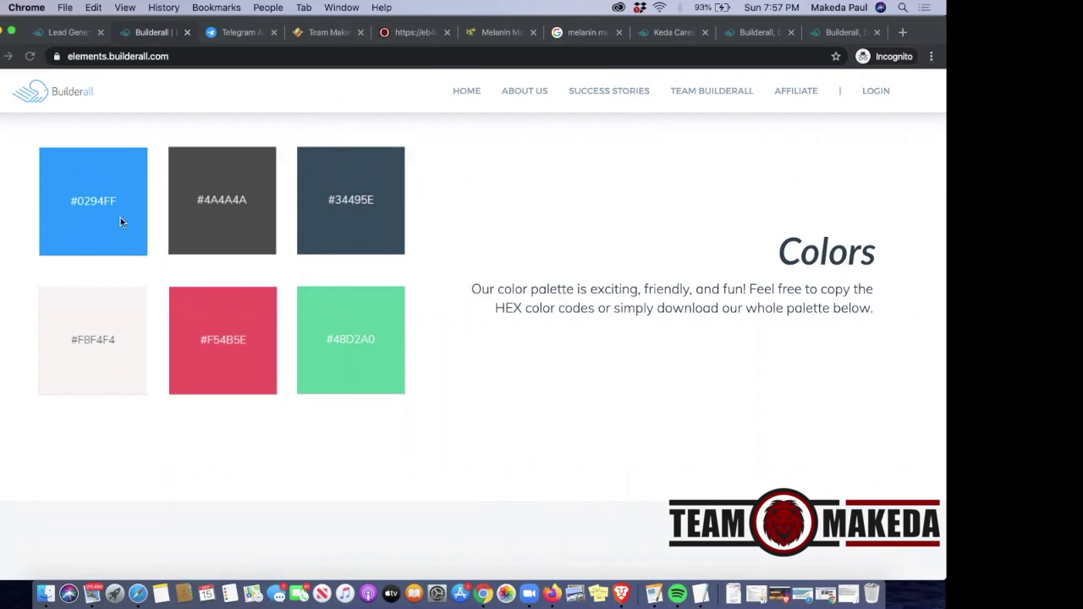
{"action": "scroll", "coordinate": [169, 249], "scroll_direction": "up", "scroll_amount": 3}
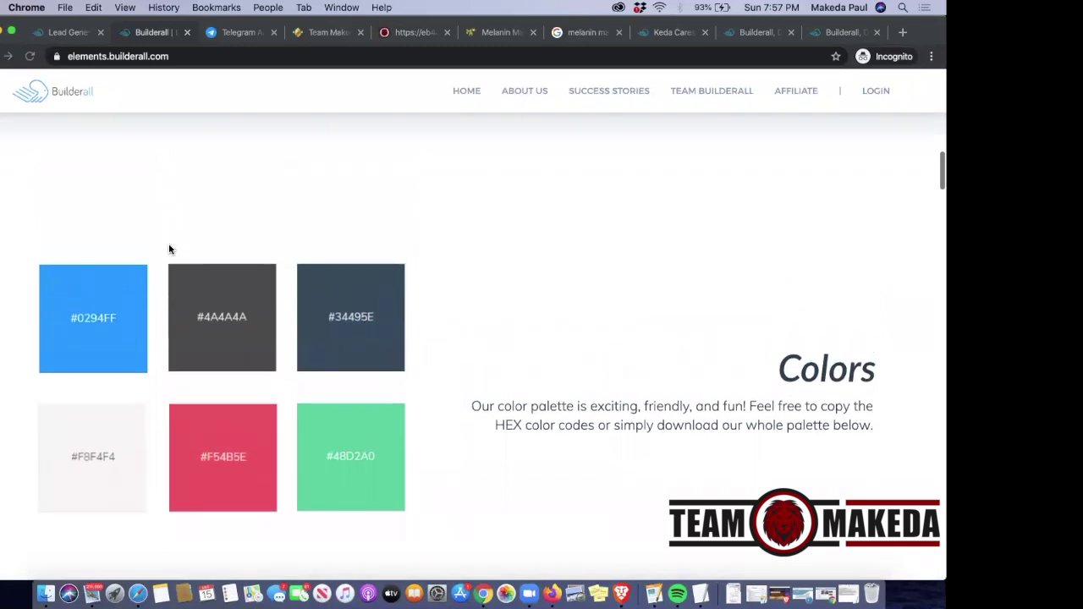
{"action": "scroll", "coordinate": [169, 250], "scroll_direction": "down", "scroll_amount": 3}
{"action": "scroll", "coordinate": [169, 249], "scroll_direction": "up", "scroll_amount": 1}
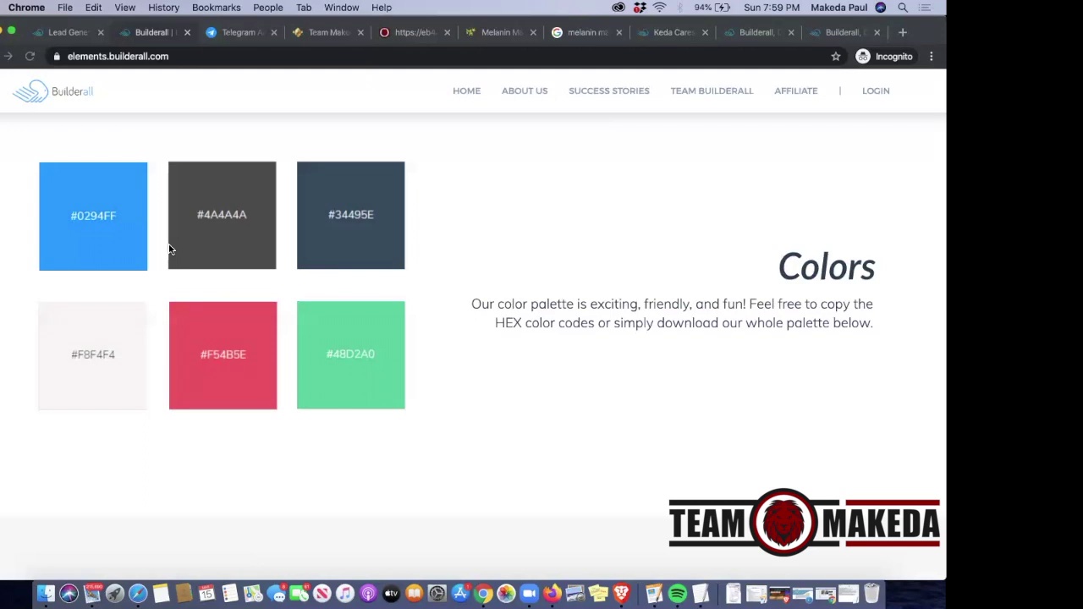
Review the guidelines' Typography, Images, Facebook Cover, YouTube, and Shared Images sections
{"action": "scroll", "coordinate": [165, 242], "scroll_direction": "down", "scroll_amount": 5}
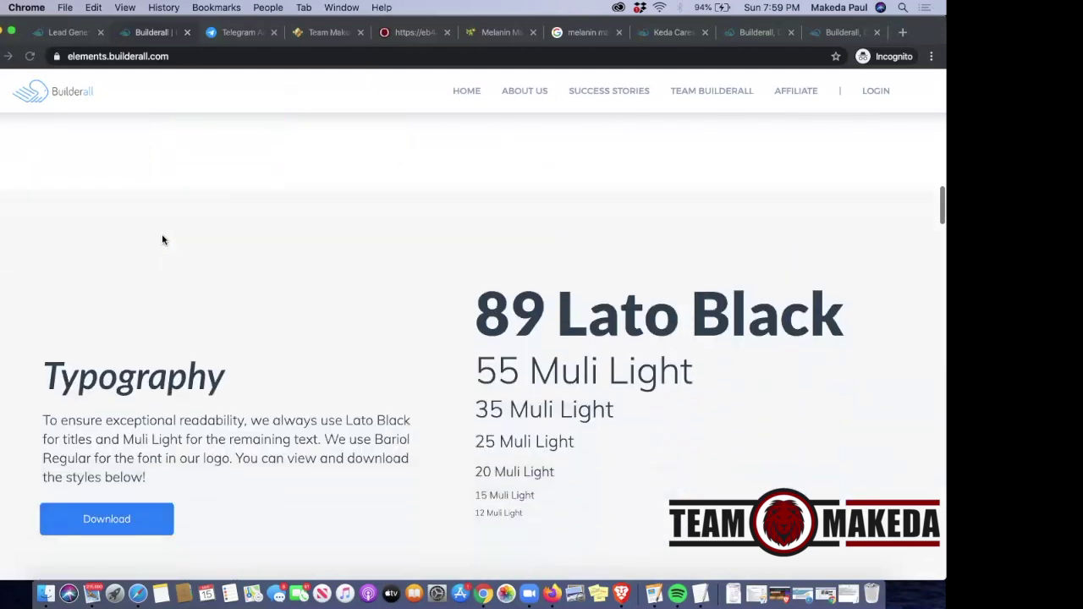
{"action": "scroll", "coordinate": [164, 241], "scroll_direction": "down", "scroll_amount": 2}
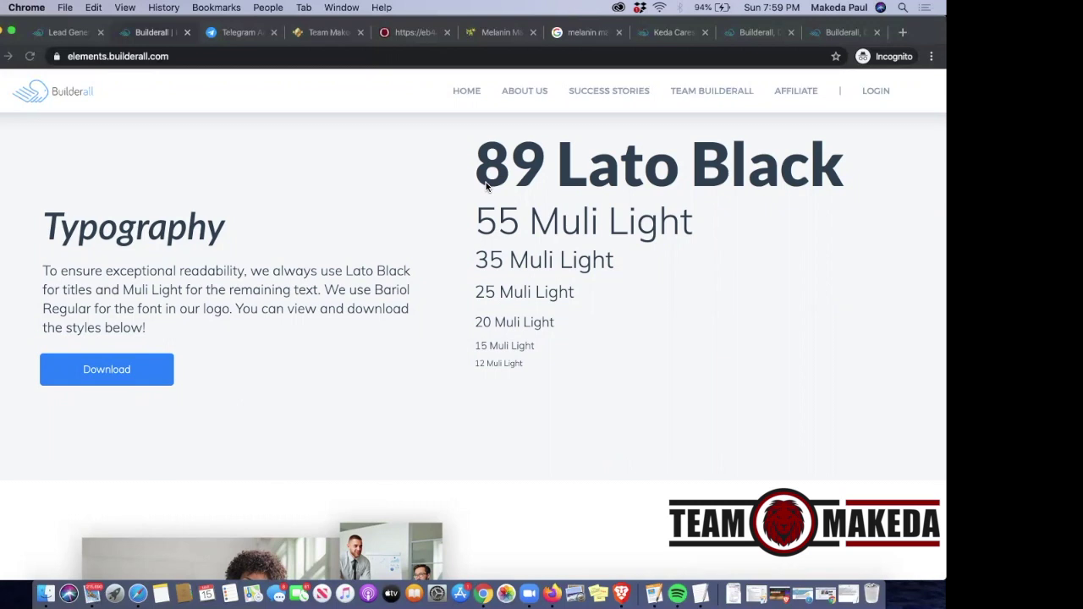
{"action": "scroll", "coordinate": [486, 186], "scroll_direction": "down", "scroll_amount": 8}
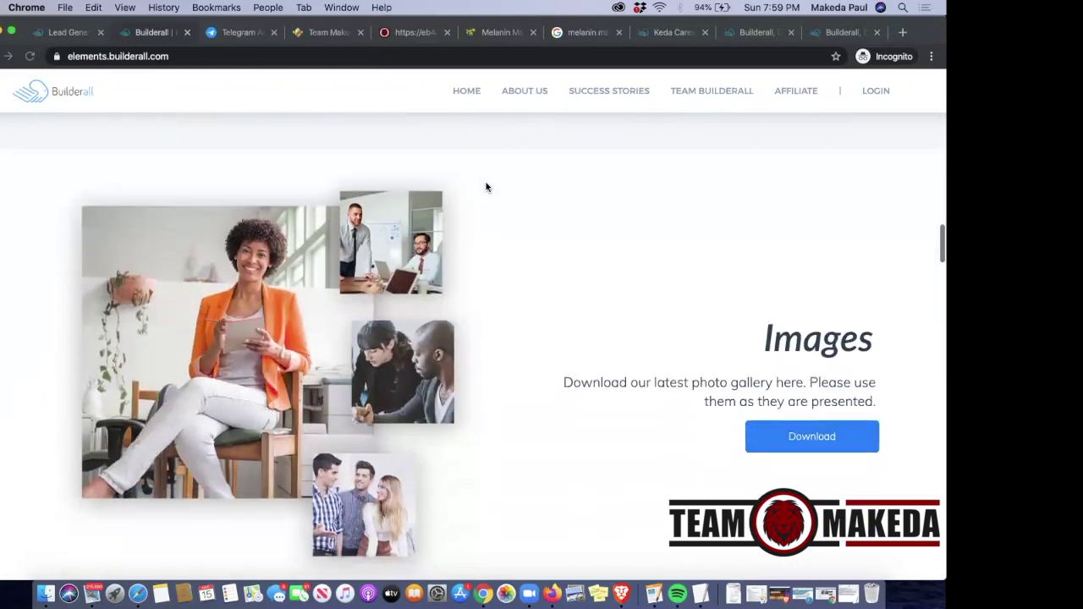
{"action": "scroll", "coordinate": [486, 186], "scroll_direction": "down", "scroll_amount": 5}
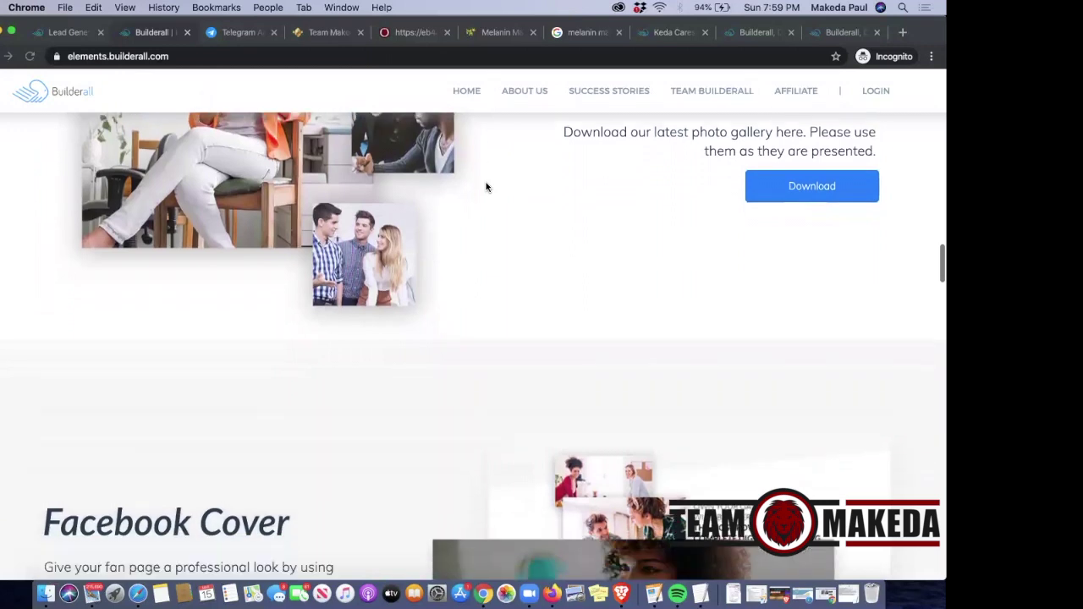
{"action": "scroll", "coordinate": [486, 186], "scroll_direction": "down", "scroll_amount": 7}
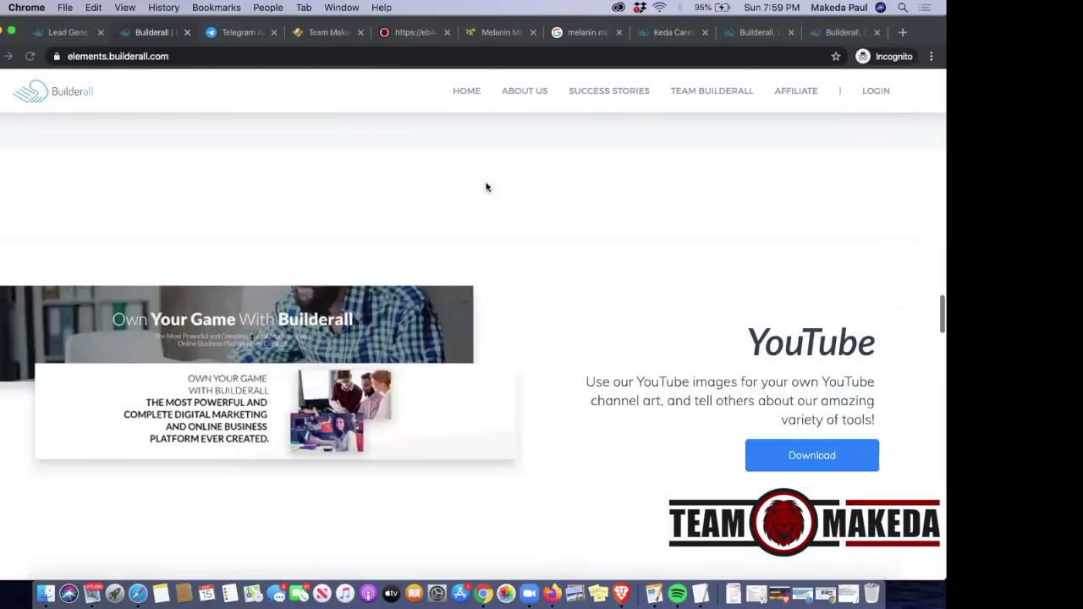
{"action": "scroll", "coordinate": [486, 186], "scroll_direction": "down", "scroll_amount": 15}
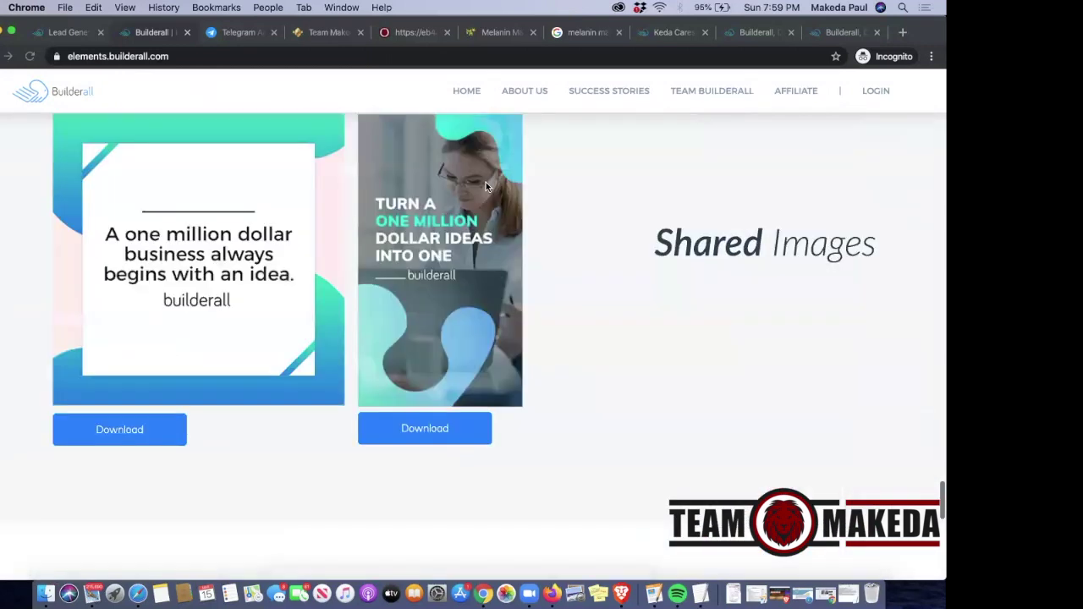
Look over the Emails Swipes and Flyers downloads, and return to the start of the guidelines page
{"action": "scroll", "coordinate": [485, 187], "scroll_direction": "up", "scroll_amount": 3}
{"action": "scroll", "coordinate": [485, 186], "scroll_direction": "up", "scroll_amount": 6}
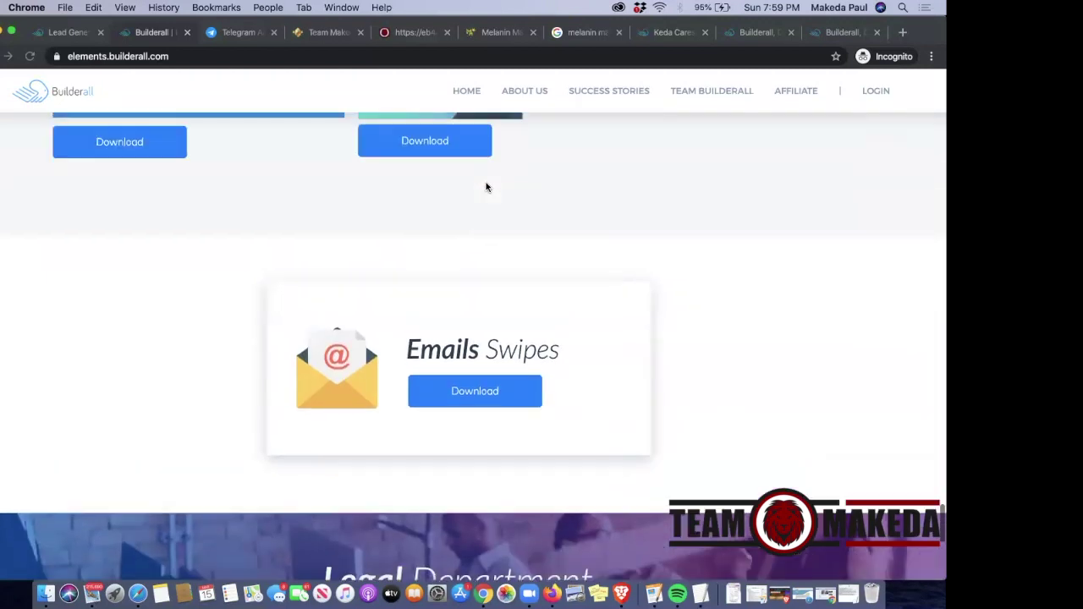
{"action": "scroll", "coordinate": [486, 186], "scroll_direction": "up", "scroll_amount": 4}
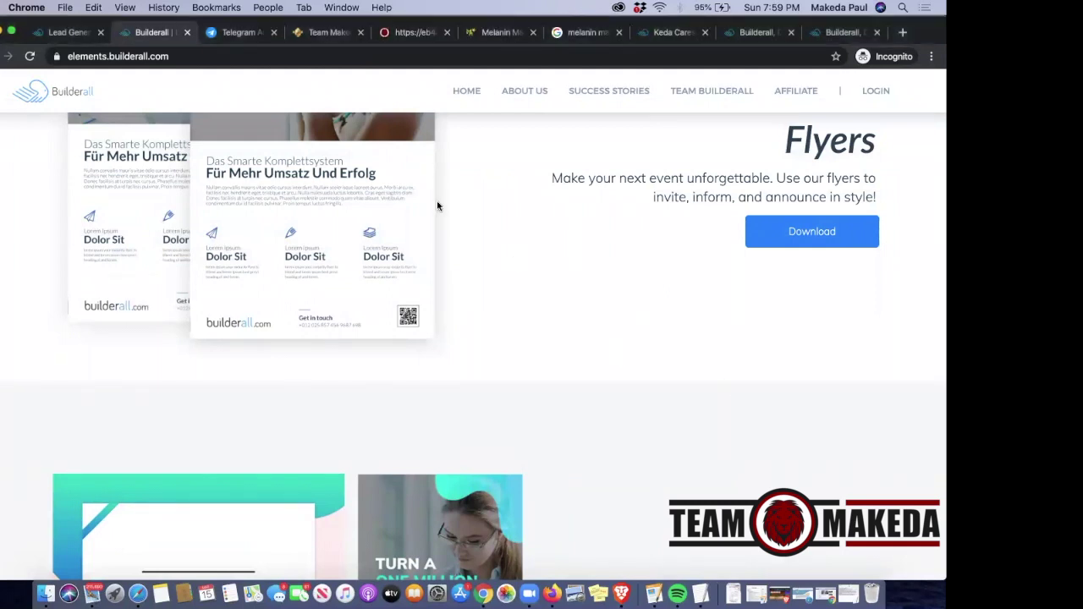
{"action": "scroll", "coordinate": [305, 179], "scroll_direction": "up", "scroll_amount": 10}
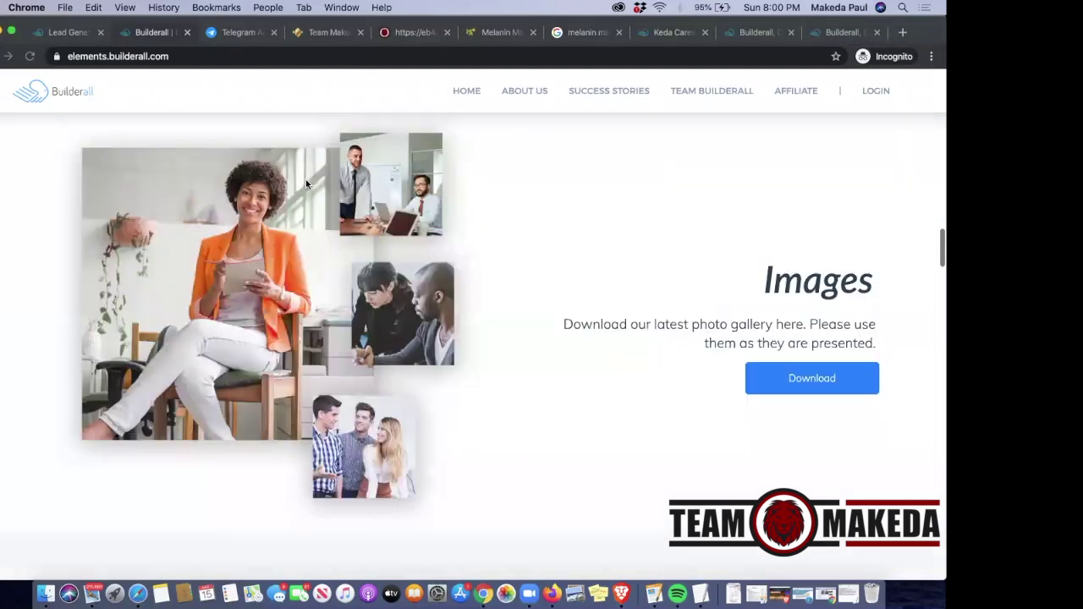
{"action": "left_click", "coordinate": [59, 89]}
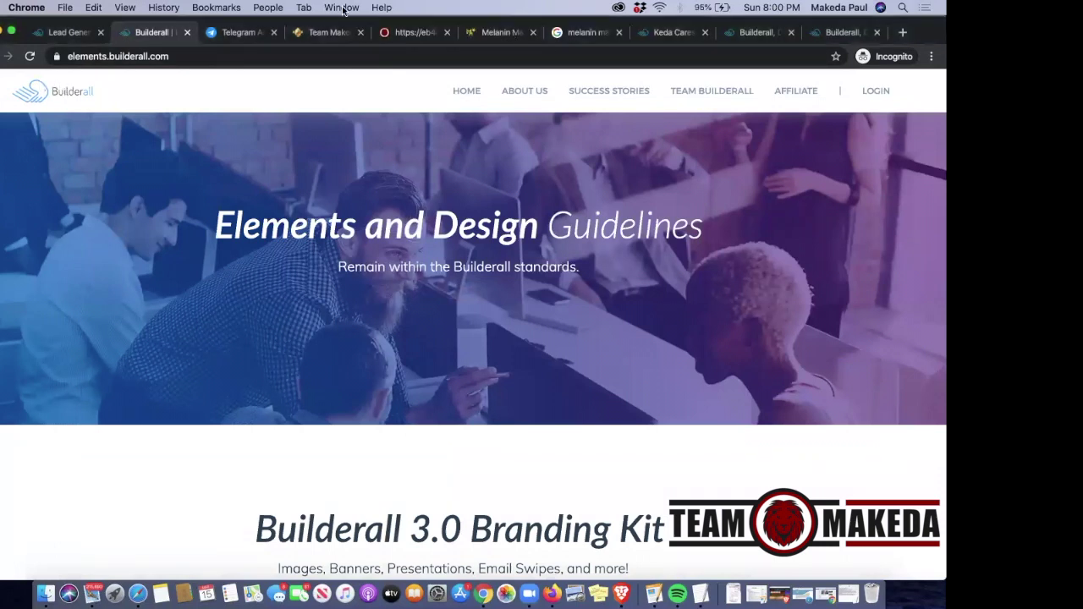
Return to the Lead Generation Funnels page and examine the Builderall Home and Free Website sales page entries
{"action": "left_click", "coordinate": [61, 32]}
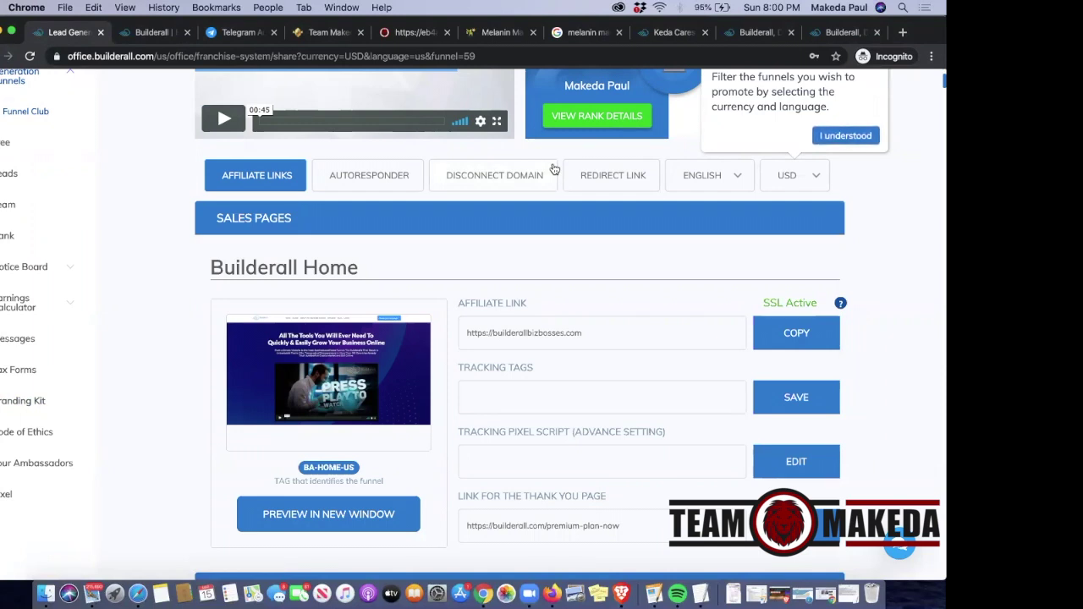
{"action": "scroll", "coordinate": [617, 285], "scroll_direction": "up", "scroll_amount": 3}
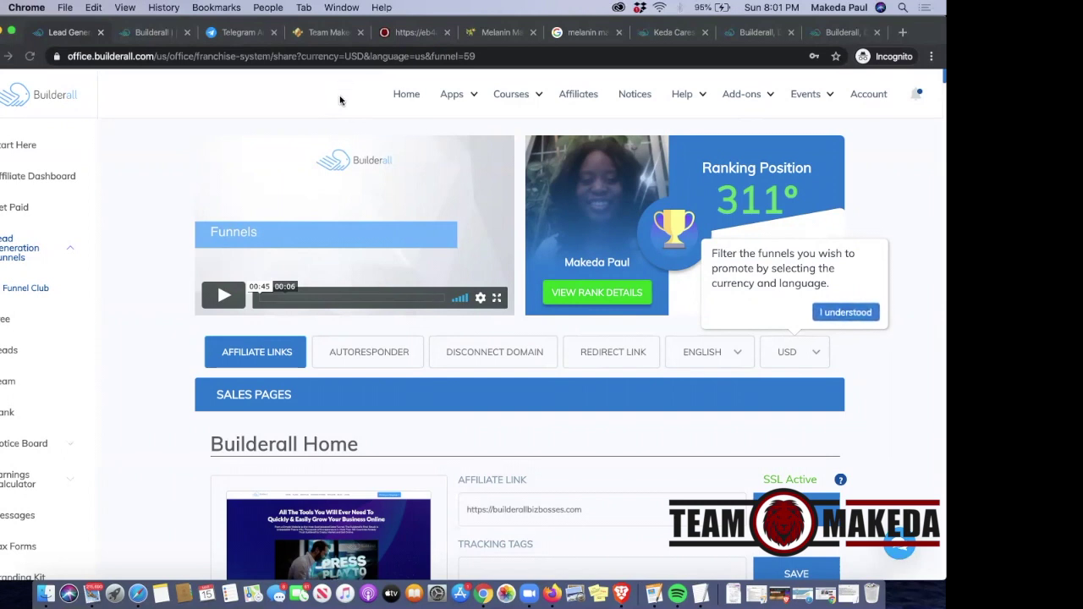
{"action": "scroll", "coordinate": [453, 381], "scroll_direction": "down", "scroll_amount": 5}
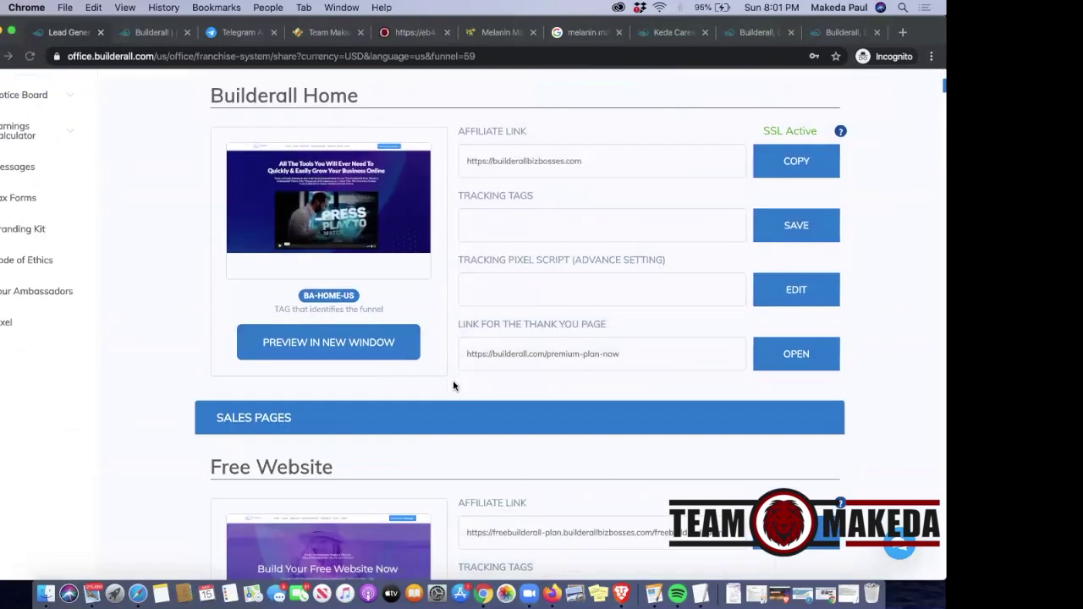
{"action": "scroll", "coordinate": [453, 385], "scroll_direction": "up", "scroll_amount": 1}
{"action": "scroll", "coordinate": [452, 385], "scroll_direction": "down", "scroll_amount": 1}
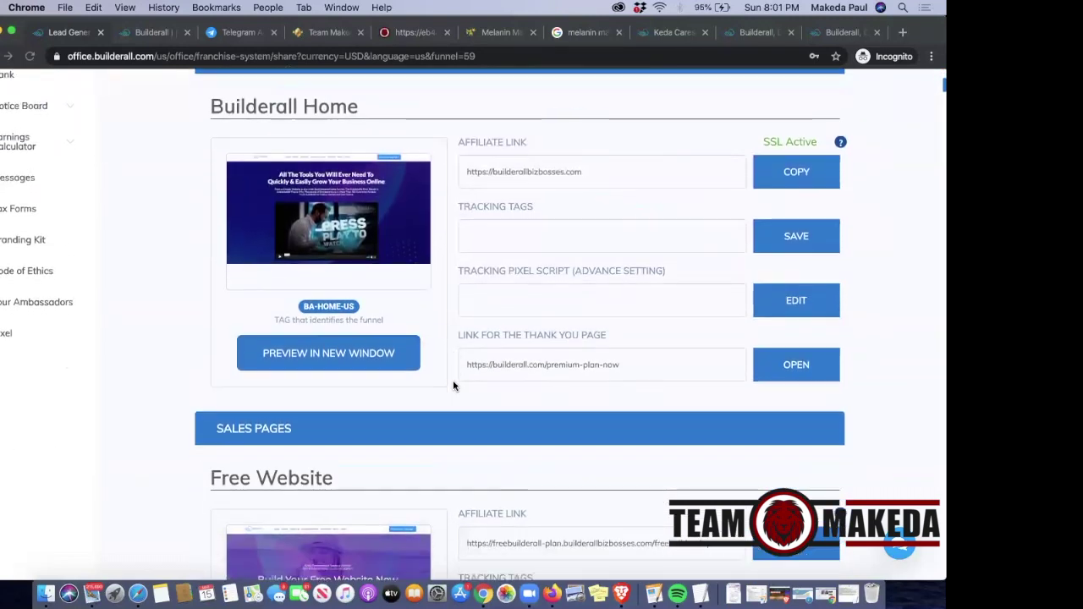
{"action": "scroll", "coordinate": [453, 386], "scroll_direction": "down", "scroll_amount": 2}
{"action": "scroll", "coordinate": [453, 385], "scroll_direction": "up", "scroll_amount": 3}
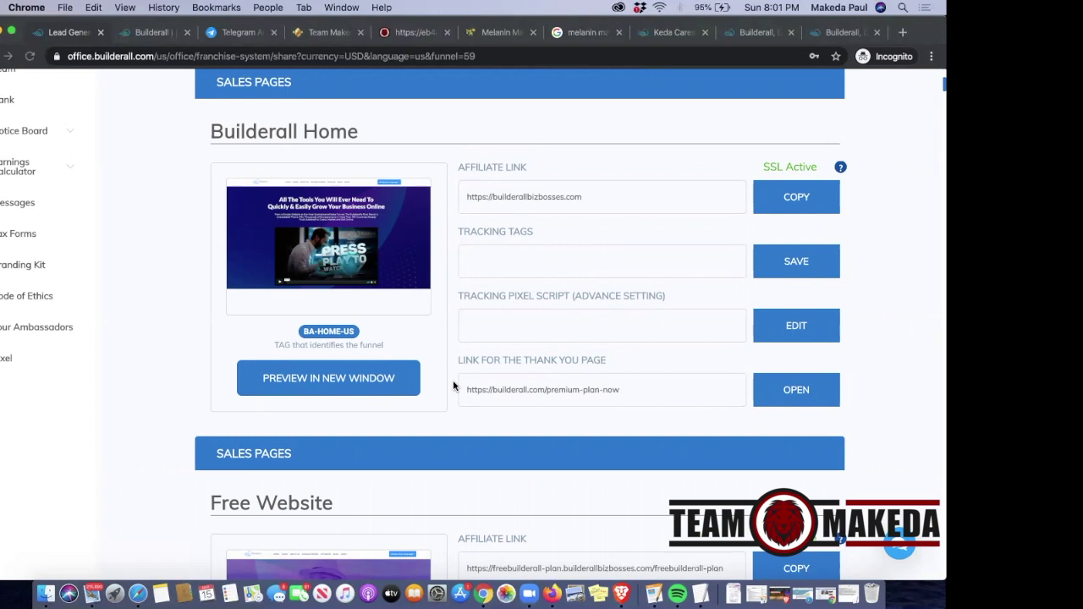
{"action": "scroll", "coordinate": [454, 386], "scroll_direction": "down", "scroll_amount": 5}
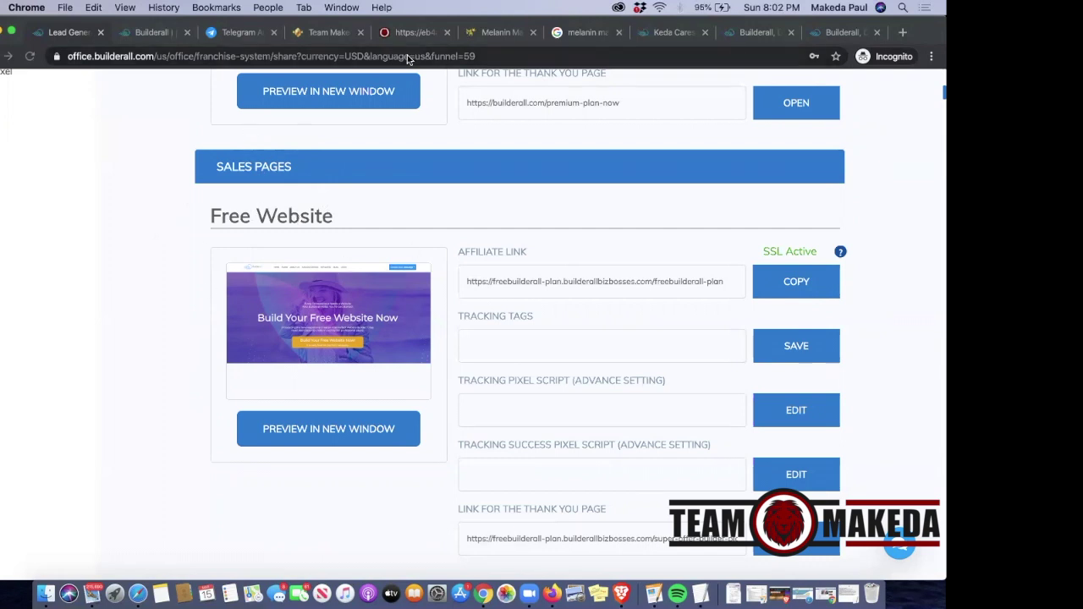
Open the builderallbizbosses.com home page and view its language choices, trying Español
{"action": "left_click", "coordinate": [747, 36]}
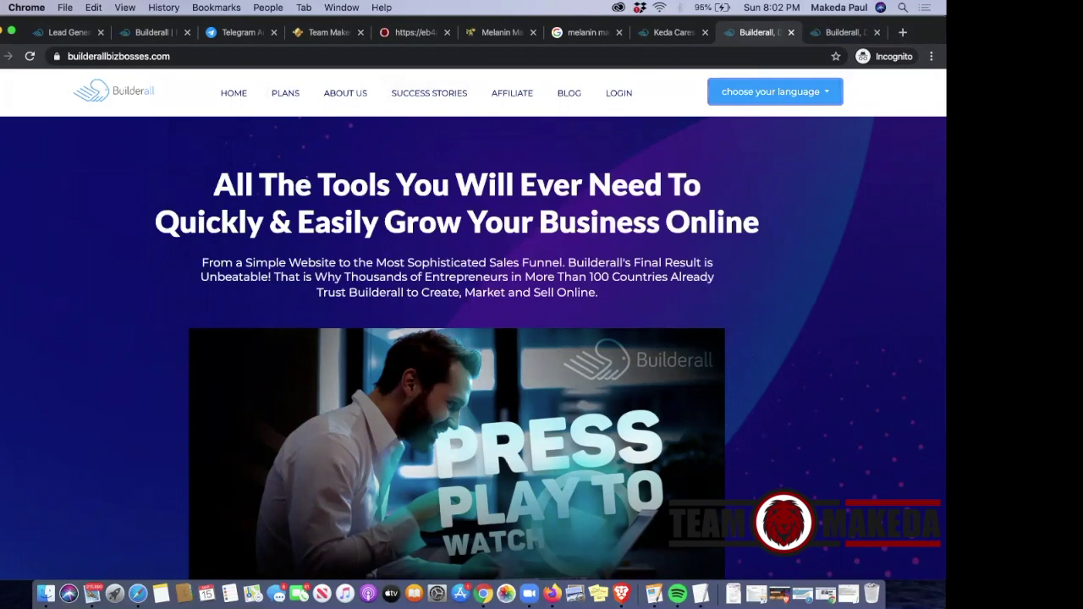
{"action": "left_click", "coordinate": [814, 89]}
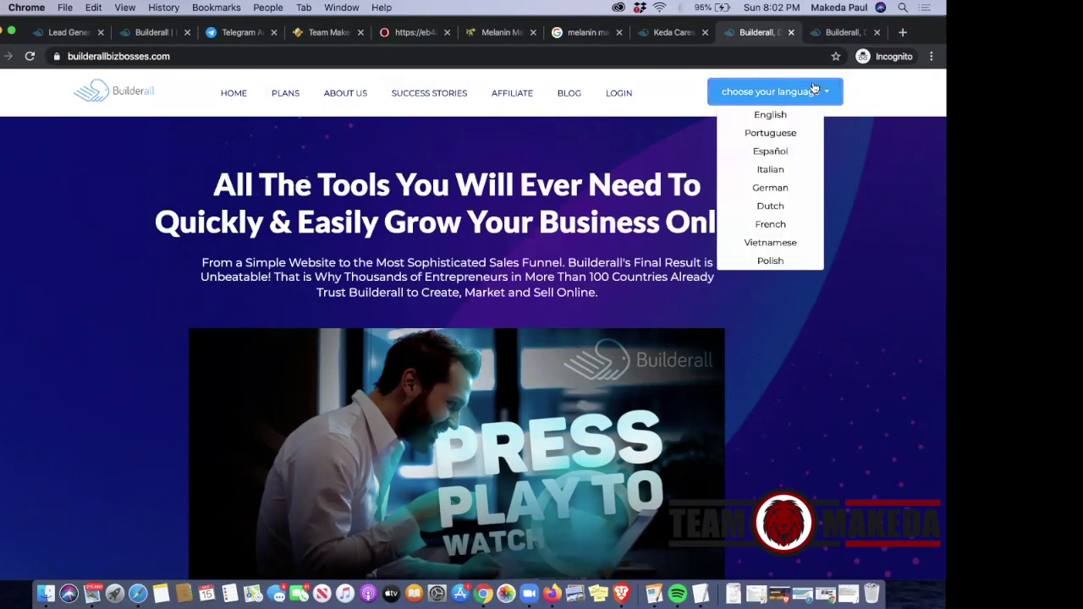
{"action": "left_click", "coordinate": [780, 154]}
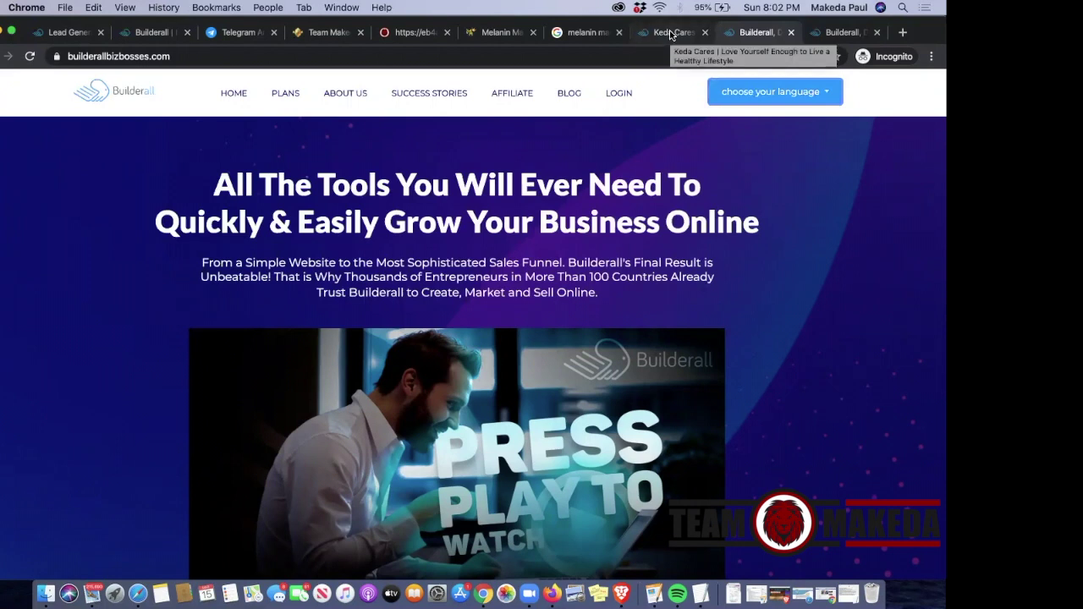
Close the Branding Kit guidelines and Telegram Automation pages, and return to the Lead Generation Funnels page
{"action": "left_click", "coordinate": [149, 33]}
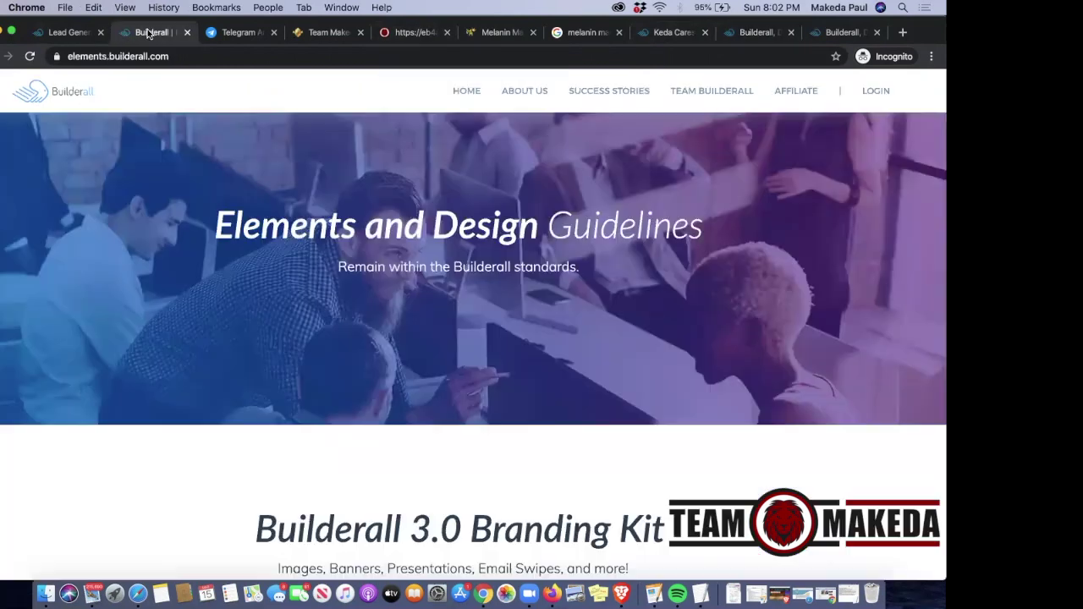
{"action": "scroll", "coordinate": [502, 361], "scroll_direction": "down", "scroll_amount": 2}
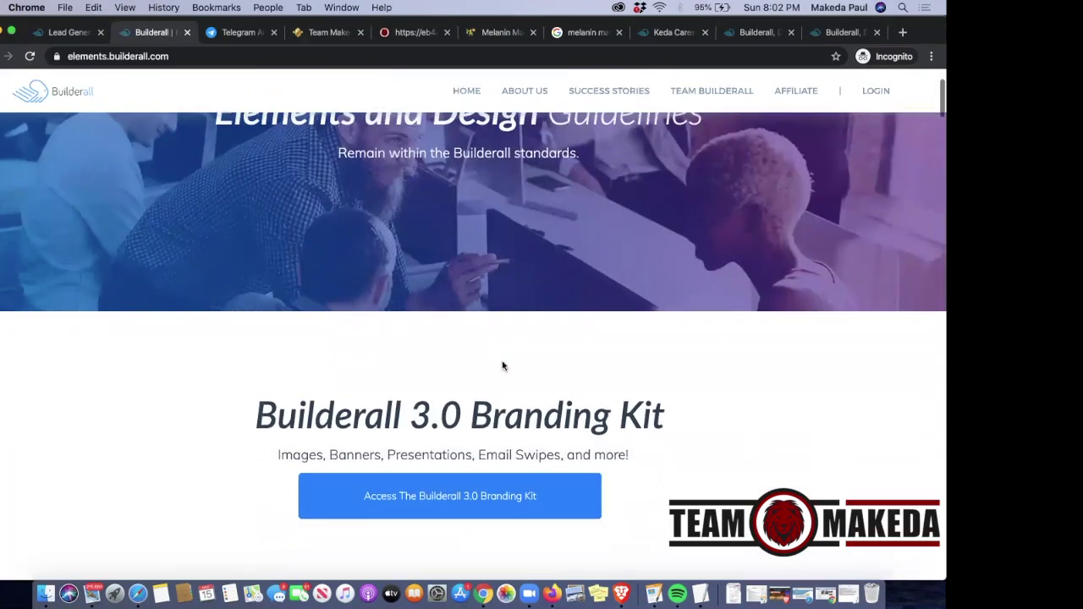
{"action": "left_click", "coordinate": [187, 33]}
{"action": "left_click", "coordinate": [76, 34]}
{"action": "left_click", "coordinate": [201, 38]}
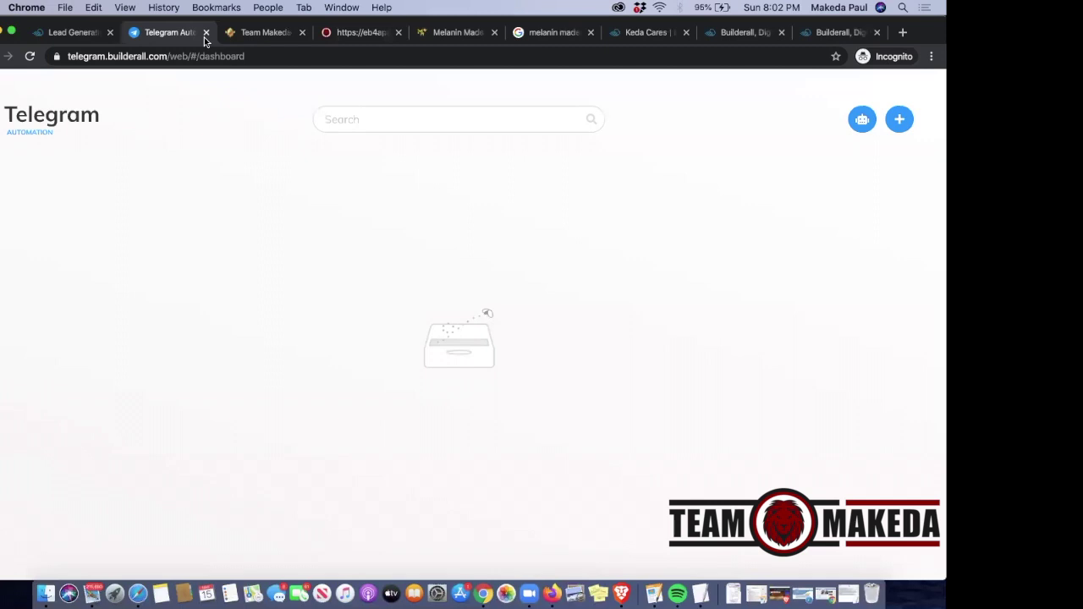
{"action": "left_click", "coordinate": [205, 32]}
{"action": "left_click", "coordinate": [66, 35]}
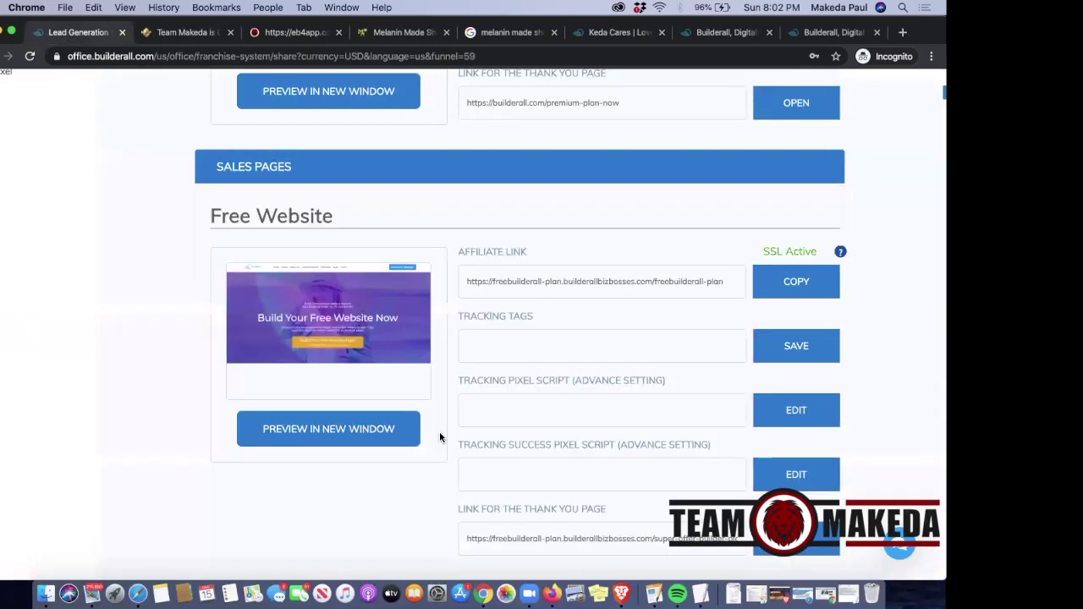
Compare the Builderall Home, Free Website, and Builderall Business funnels under Sales Pages
{"action": "scroll", "coordinate": [441, 438], "scroll_direction": "down", "scroll_amount": 2}
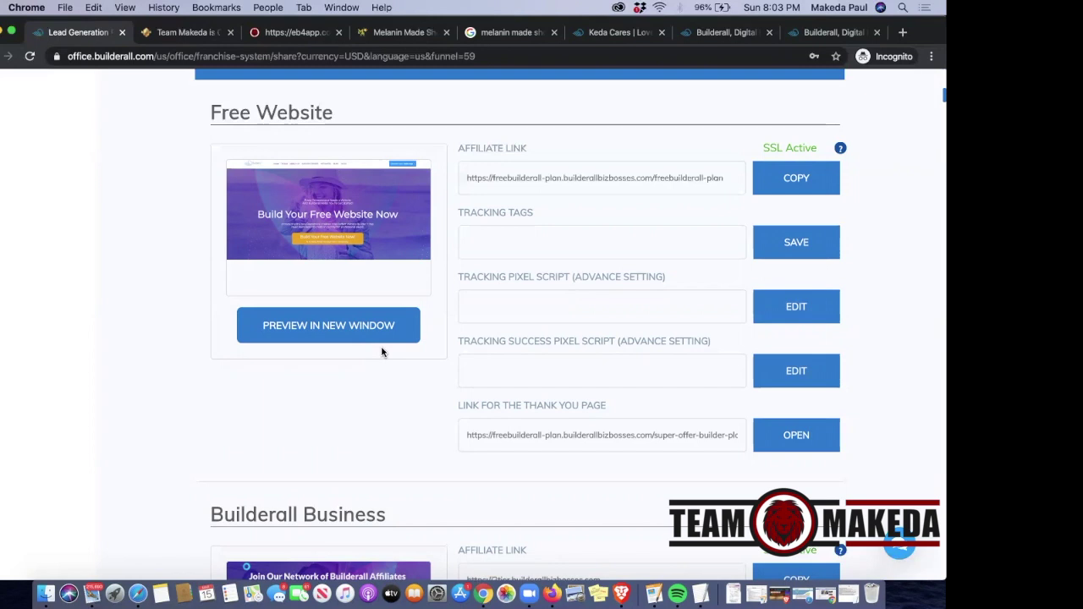
{"action": "scroll", "coordinate": [382, 352], "scroll_direction": "up", "scroll_amount": 5}
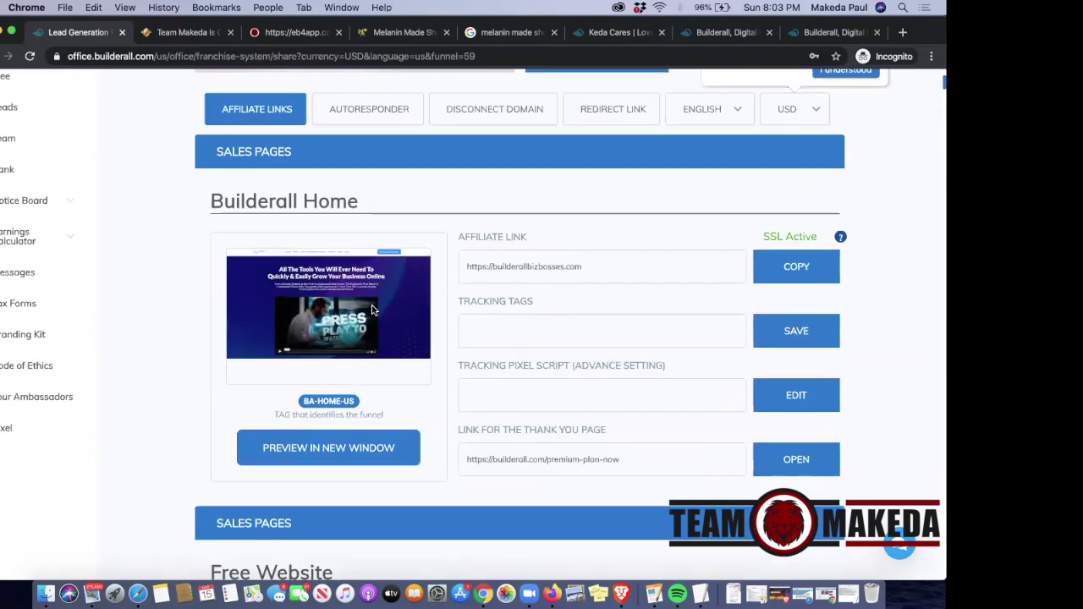
{"action": "scroll", "coordinate": [374, 310], "scroll_direction": "down", "scroll_amount": 2}
{"action": "scroll", "coordinate": [373, 310], "scroll_direction": "down", "scroll_amount": 3}
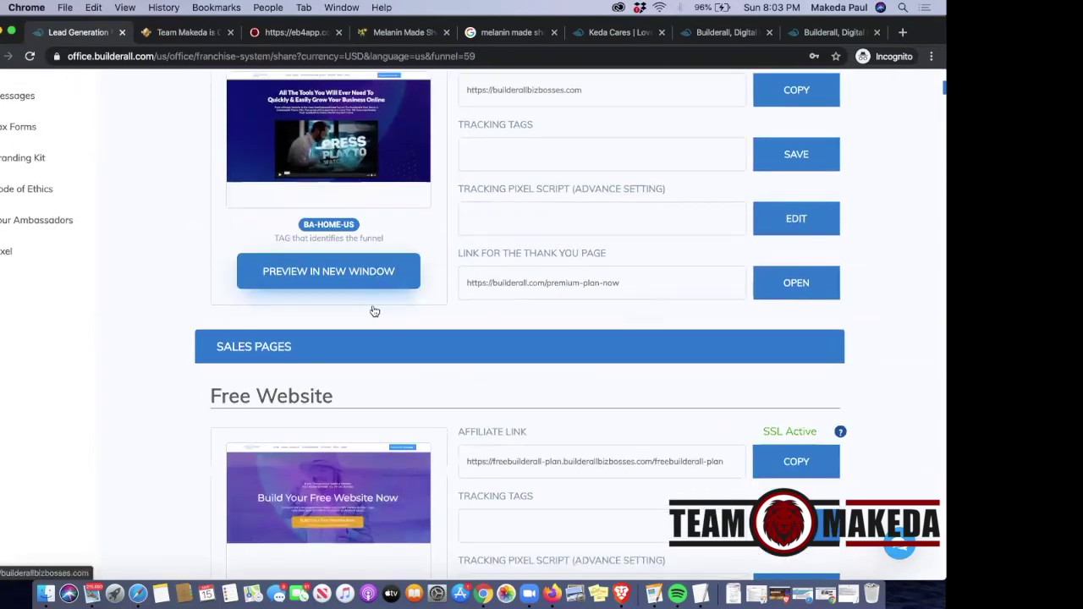
{"action": "scroll", "coordinate": [372, 311], "scroll_direction": "down", "scroll_amount": 5}
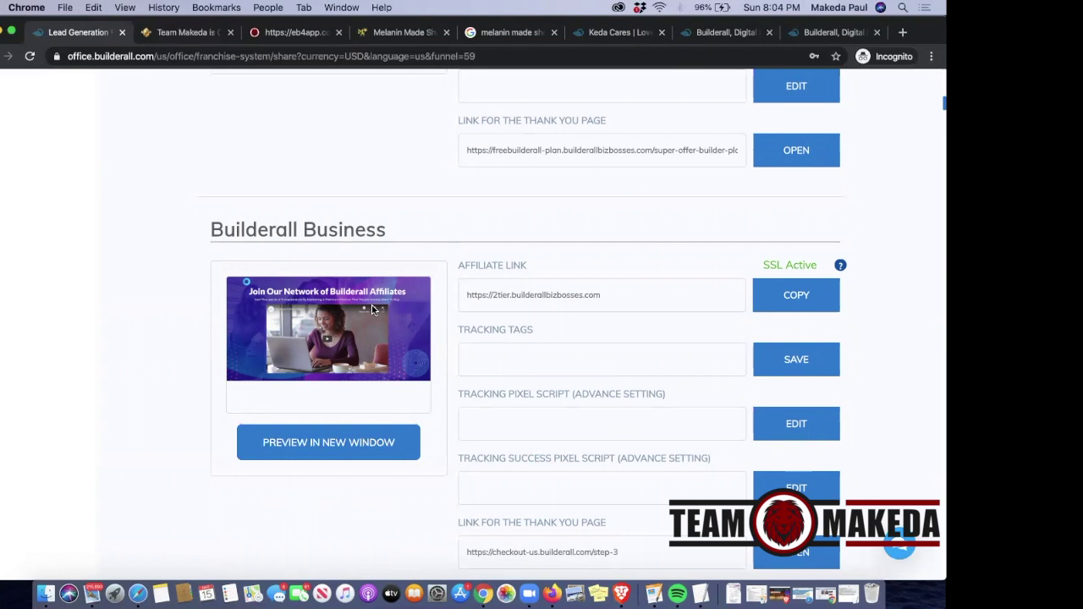
Examine Opportunity - Free Product Funnel 1 under Business Opportunity and highlight its affiliate link
{"action": "scroll", "coordinate": [372, 309], "scroll_direction": "down", "scroll_amount": 10}
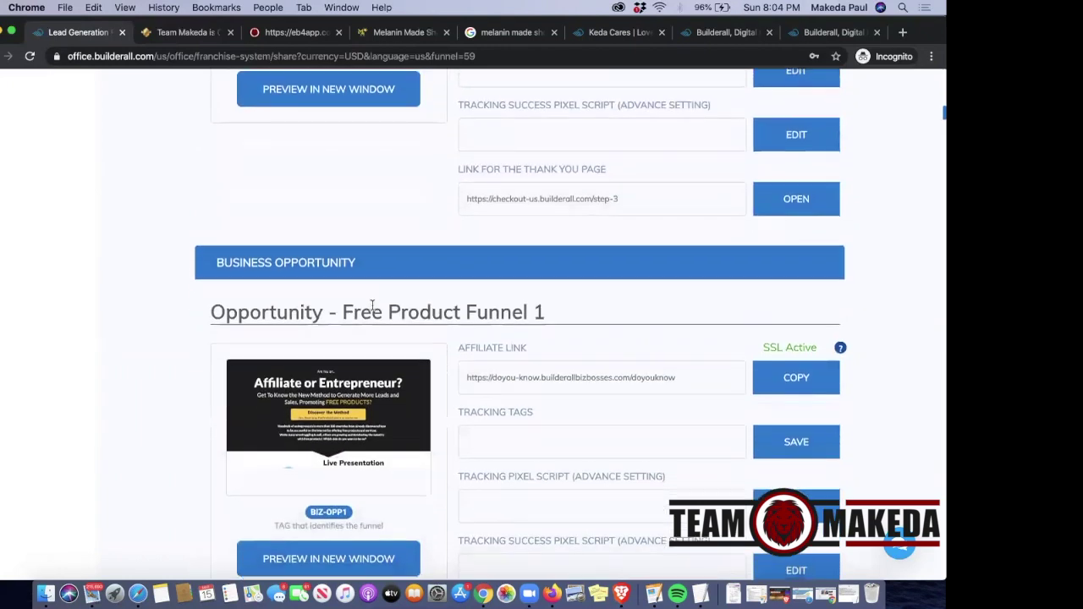
{"action": "scroll", "coordinate": [371, 310], "scroll_direction": "down", "scroll_amount": 1}
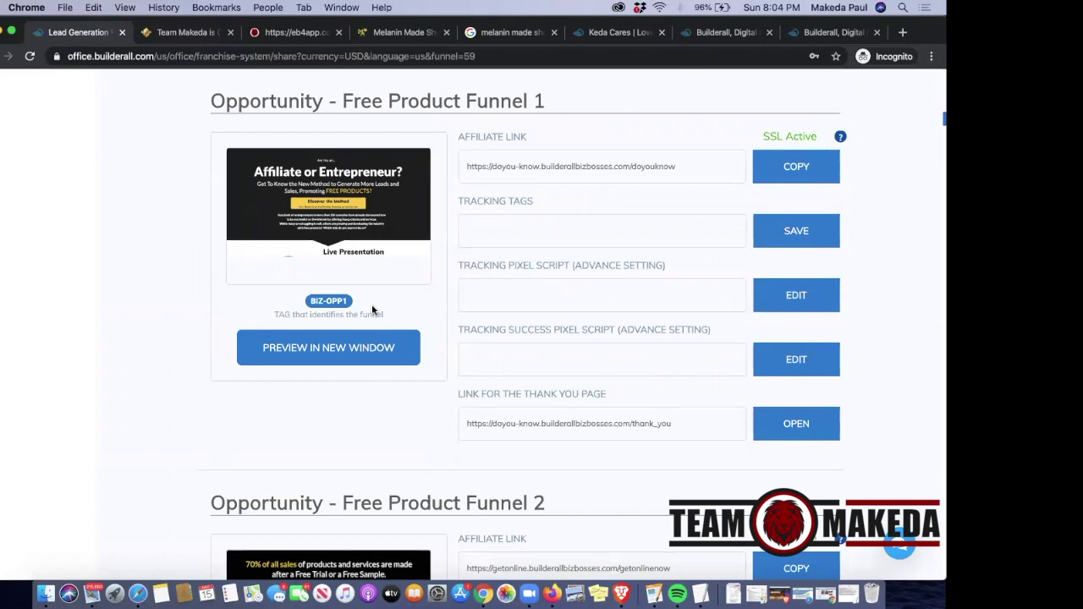
{"action": "scroll", "coordinate": [348, 197], "scroll_direction": "down", "scroll_amount": 1}
{"action": "scroll", "coordinate": [348, 197], "scroll_direction": "up", "scroll_amount": 1}
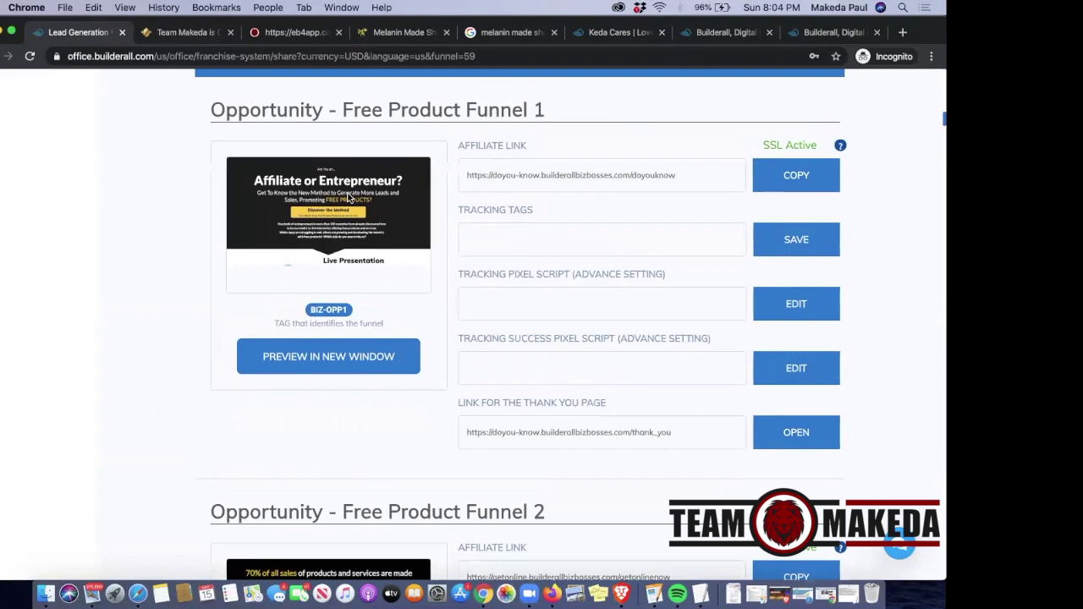
{"action": "scroll", "coordinate": [348, 197], "scroll_direction": "up", "scroll_amount": 1}
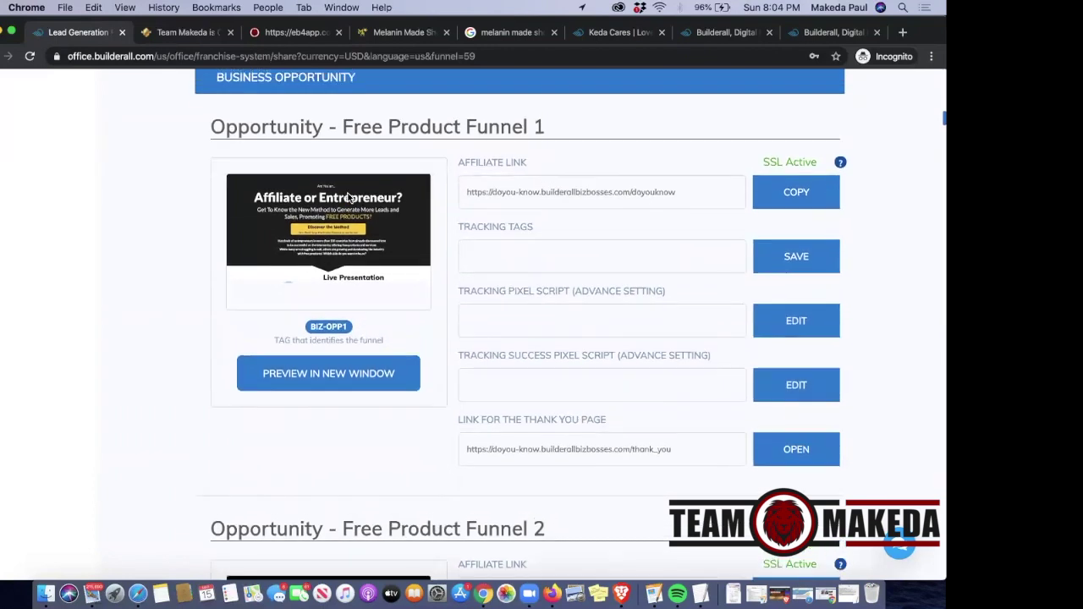
{"action": "scroll", "coordinate": [348, 197], "scroll_direction": "up", "scroll_amount": 1}
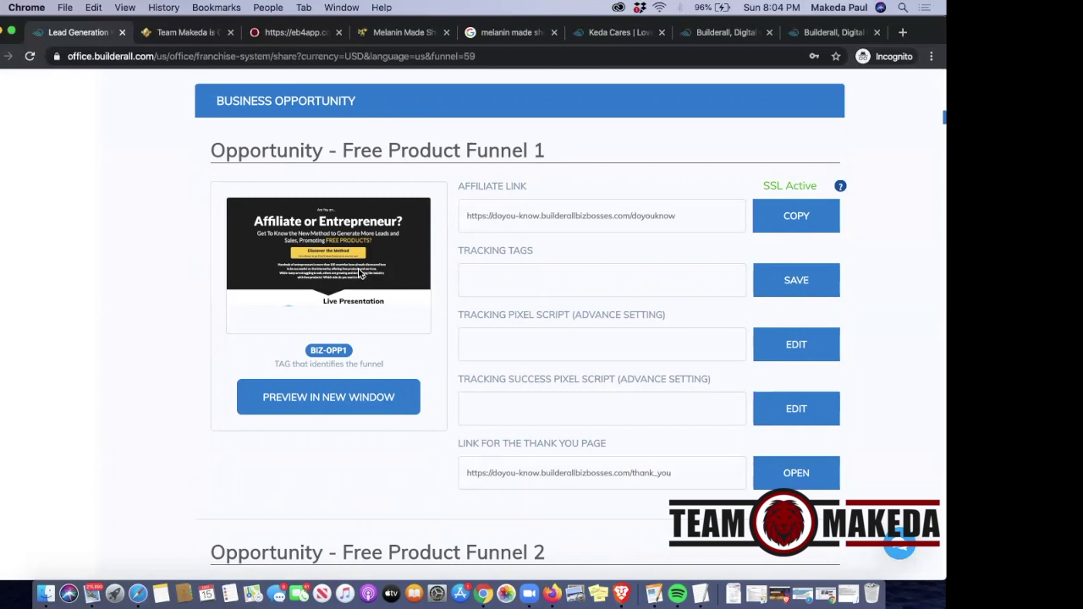
{"action": "left_click", "coordinate": [528, 218]}
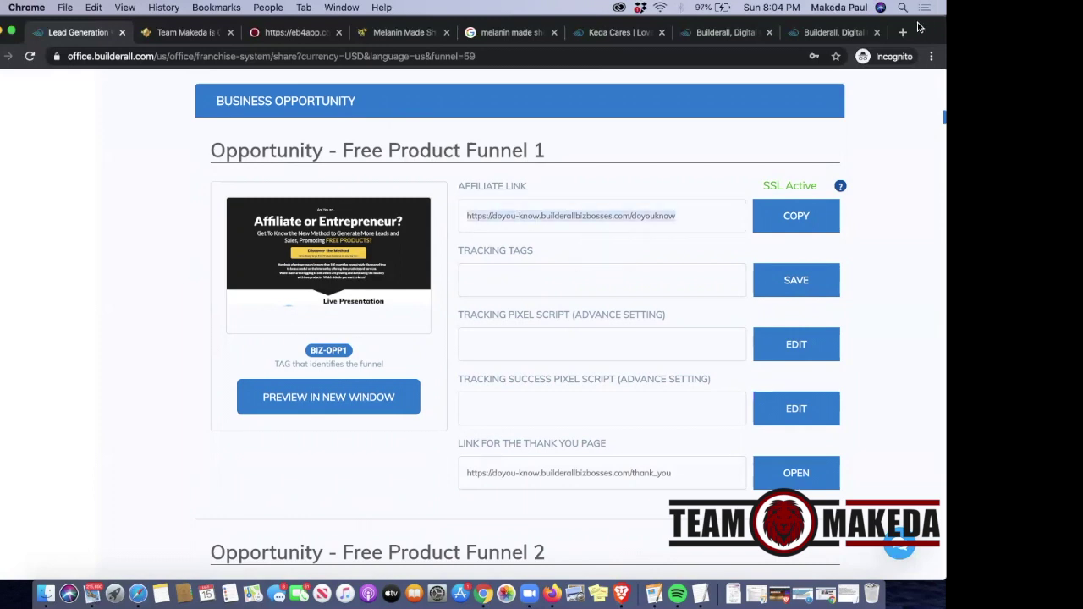
Close the two open Builderall sales pages and the Keda Cares website
{"action": "left_click", "coordinate": [877, 33]}
{"action": "left_click", "coordinate": [877, 33]}
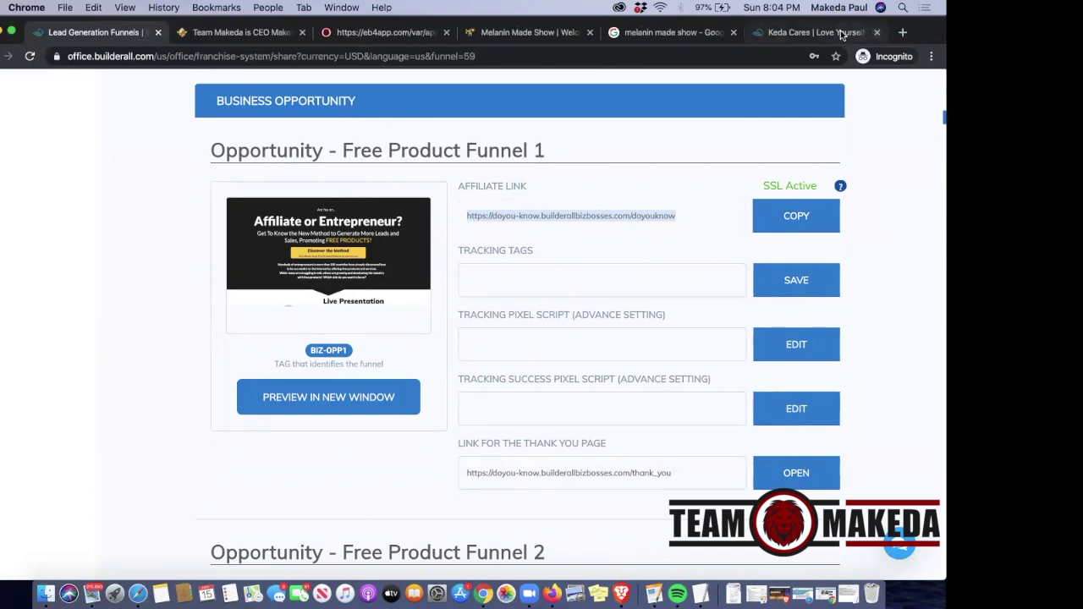
{"action": "left_click", "coordinate": [877, 33]}
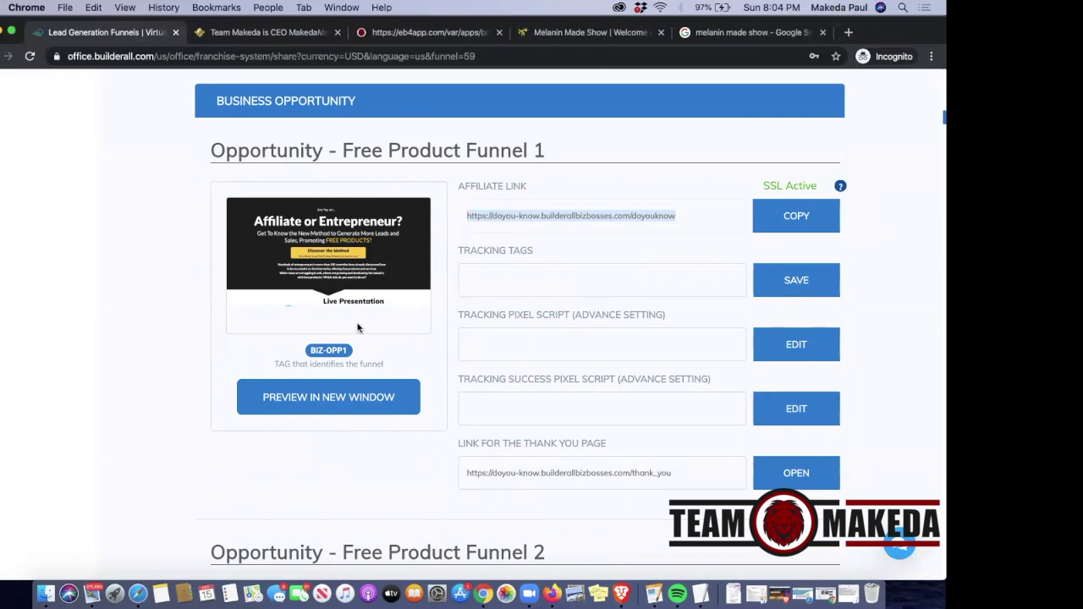
Look through the Opportunity - Free Product Funnels 2 to 6 and their preview images
{"action": "scroll", "coordinate": [357, 329], "scroll_direction": "down", "scroll_amount": 5}
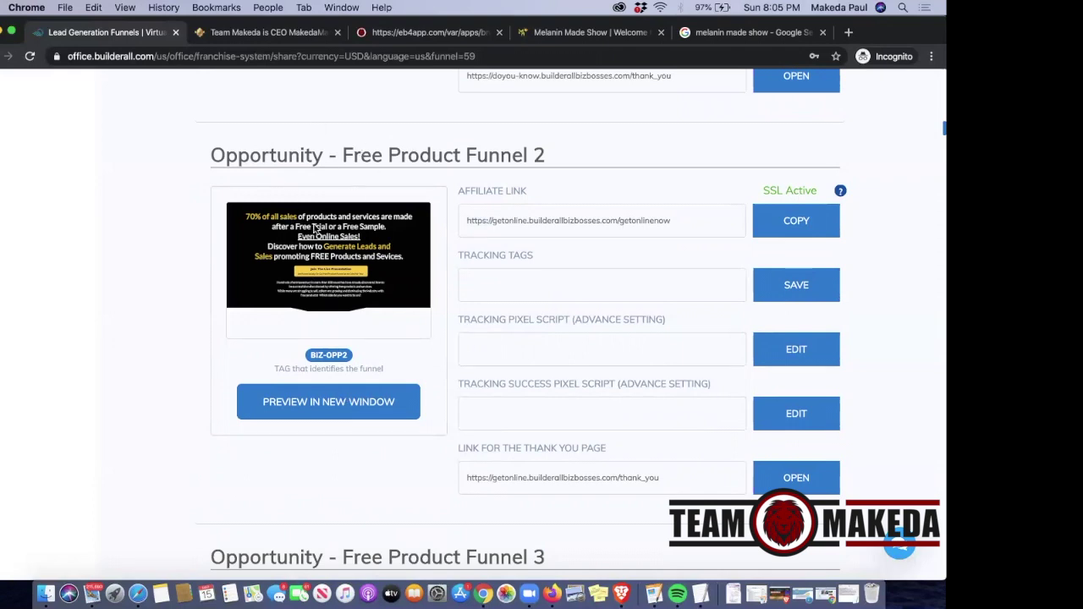
{"action": "scroll", "coordinate": [389, 222], "scroll_direction": "down", "scroll_amount": 1}
{"action": "scroll", "coordinate": [387, 222], "scroll_direction": "down", "scroll_amount": 4}
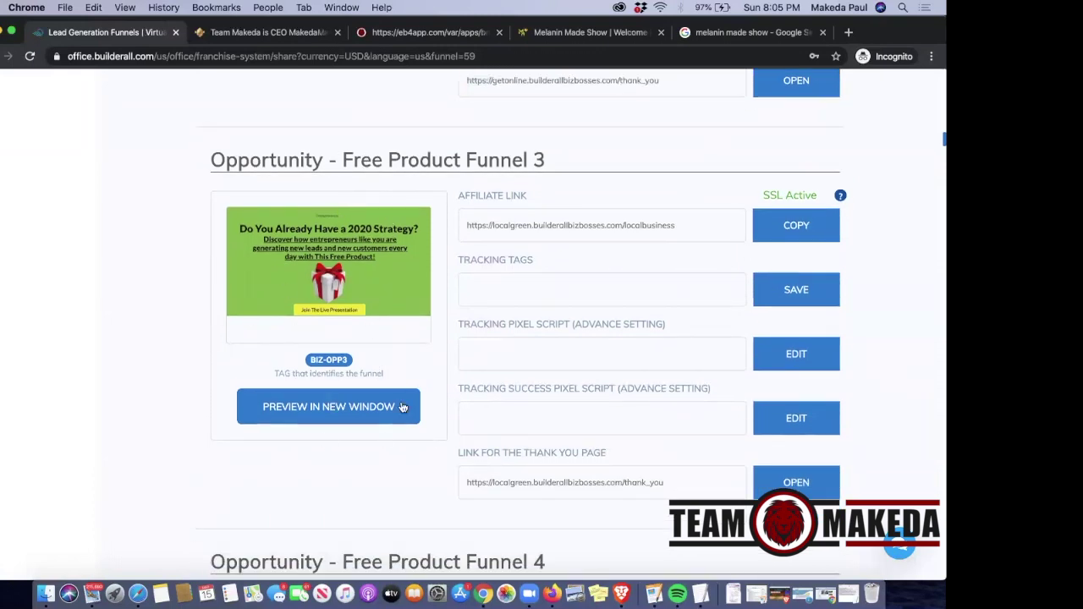
{"action": "scroll", "coordinate": [313, 326], "scroll_direction": "down", "scroll_amount": 4}
{"action": "scroll", "coordinate": [313, 326], "scroll_direction": "down", "scroll_amount": 3}
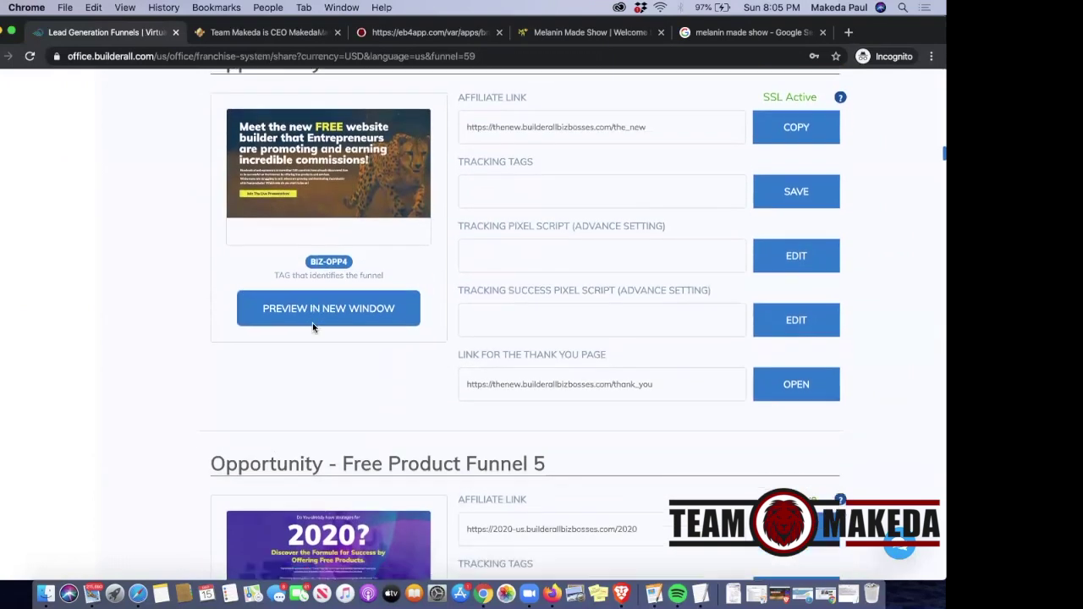
{"action": "scroll", "coordinate": [312, 327], "scroll_direction": "up", "scroll_amount": 1}
{"action": "scroll", "coordinate": [312, 327], "scroll_direction": "down", "scroll_amount": 3}
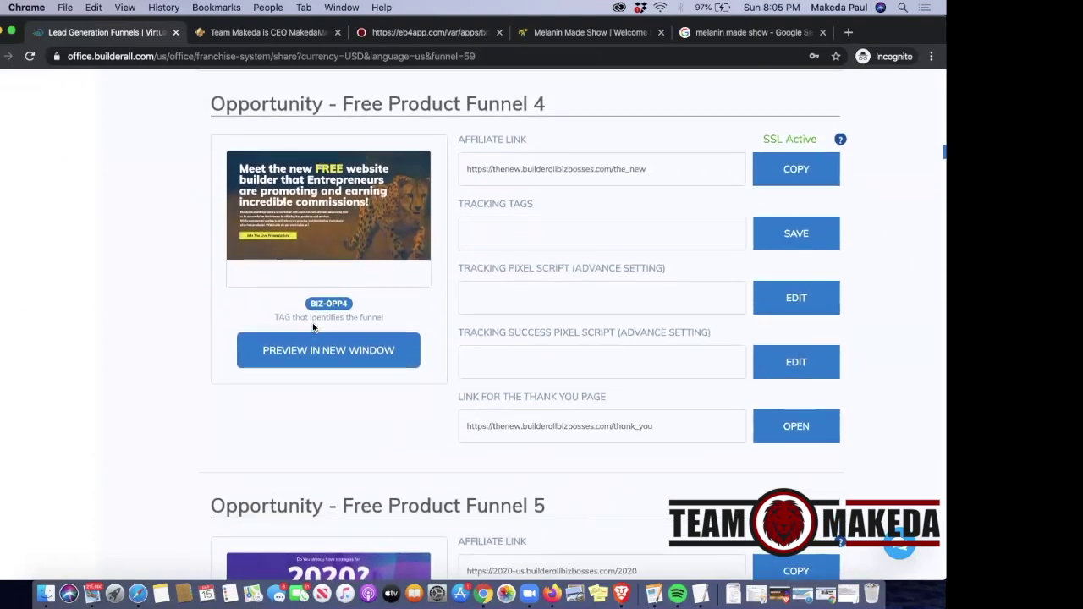
{"action": "scroll", "coordinate": [313, 327], "scroll_direction": "down", "scroll_amount": 15}
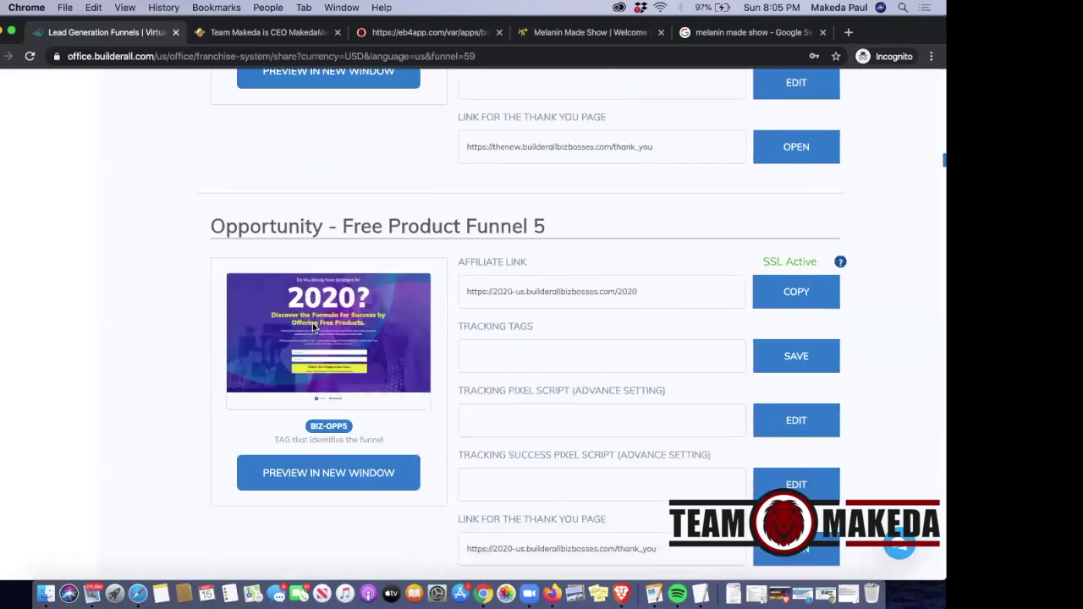
{"action": "scroll", "coordinate": [315, 329], "scroll_direction": "up", "scroll_amount": 1}
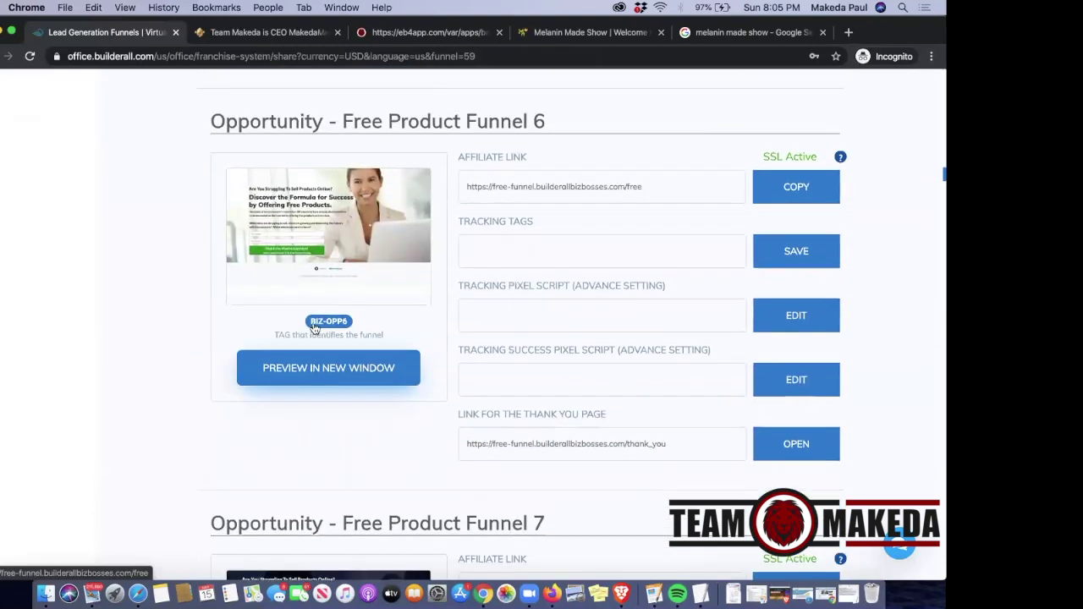
Skim the Business Opportunity and Free Affiliate Funnel Calculator 1 entries, and view the Dental Cleaning and Check Up funnel under Niches
{"action": "scroll", "coordinate": [312, 327], "scroll_direction": "down", "scroll_amount": 20}
{"action": "scroll", "coordinate": [312, 324], "scroll_direction": "down", "scroll_amount": 14}
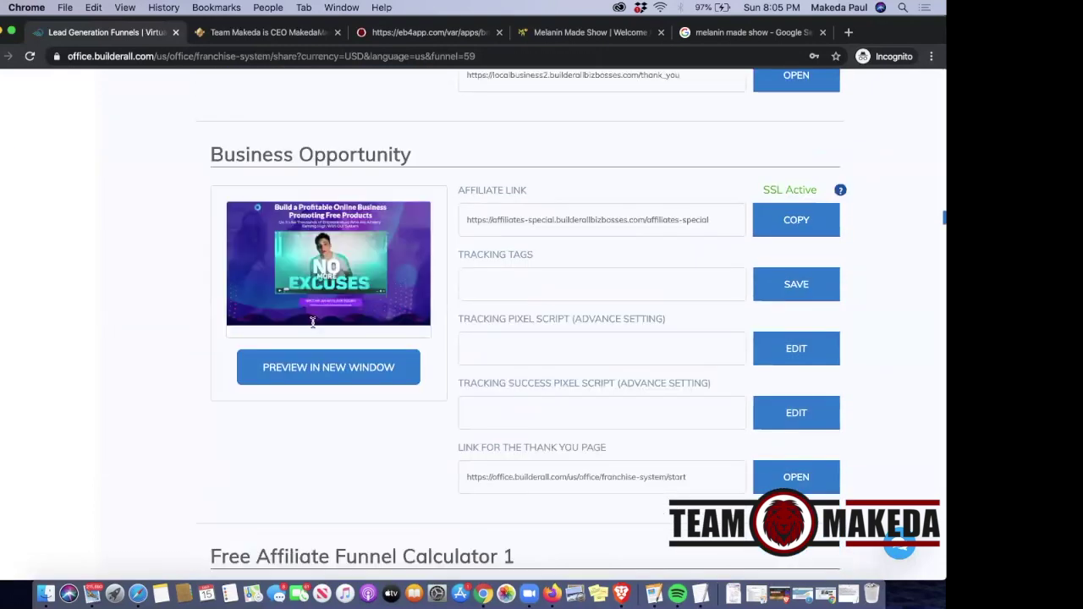
{"action": "scroll", "coordinate": [312, 326], "scroll_direction": "up", "scroll_amount": 4}
{"action": "scroll", "coordinate": [313, 328], "scroll_direction": "down", "scroll_amount": 20}
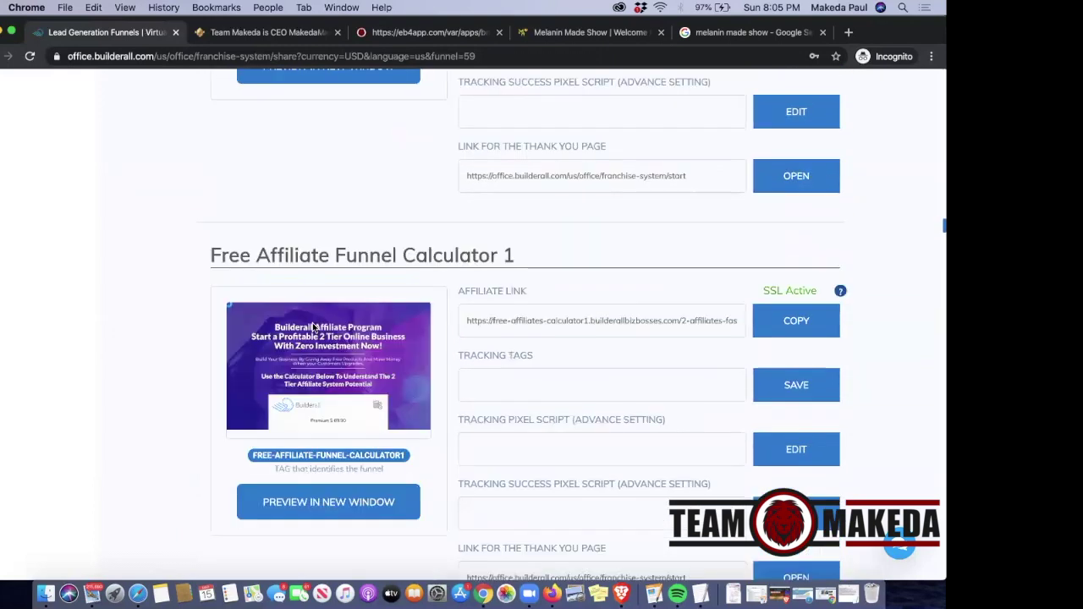
{"action": "scroll", "coordinate": [313, 327], "scroll_direction": "down", "scroll_amount": 1}
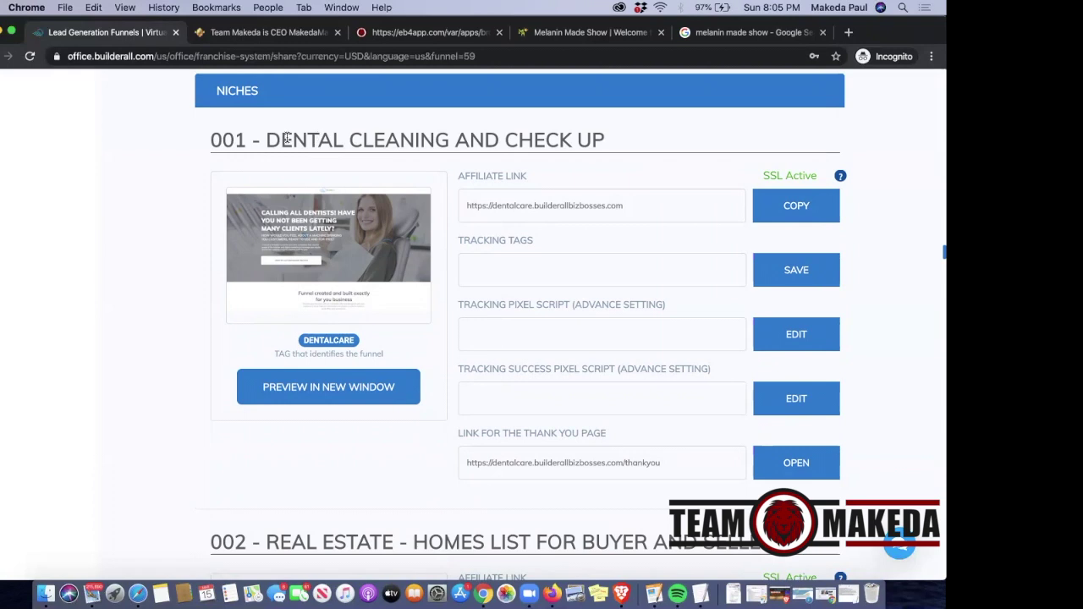
{"action": "scroll", "coordinate": [287, 140], "scroll_direction": "down", "scroll_amount": 2}
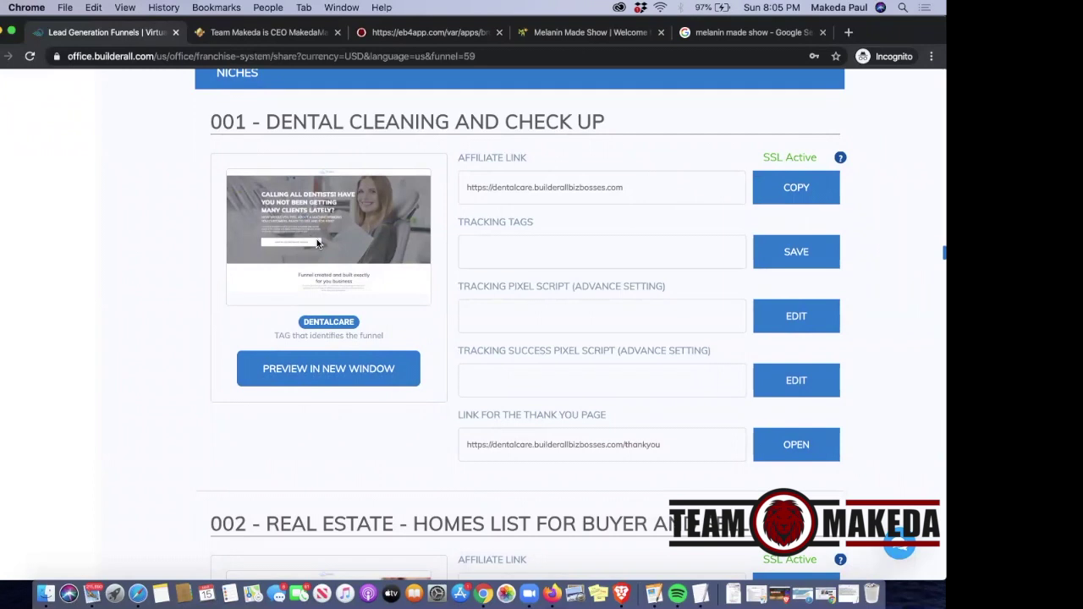
Examine the 002 - Real Estate - Homes List for Buyer and Seller funnel below the Dental Cleaning funnel
{"action": "scroll", "coordinate": [318, 242], "scroll_direction": "down", "scroll_amount": 3}
{"action": "scroll", "coordinate": [317, 244], "scroll_direction": "down", "scroll_amount": 3}
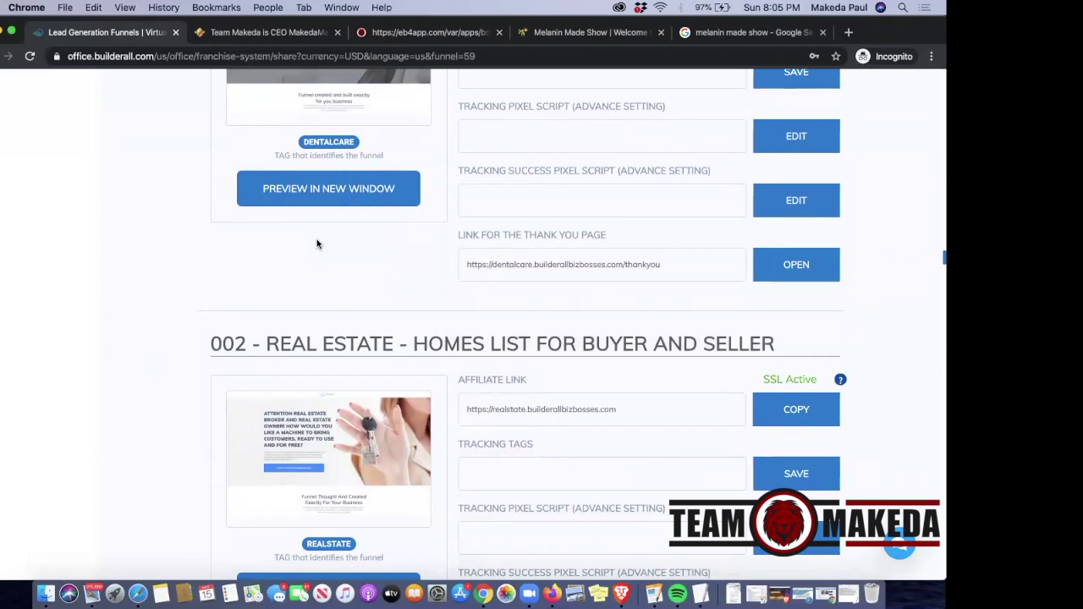
{"action": "scroll", "coordinate": [318, 244], "scroll_direction": "down", "scroll_amount": 6}
{"action": "scroll", "coordinate": [316, 239], "scroll_direction": "down", "scroll_amount": 1}
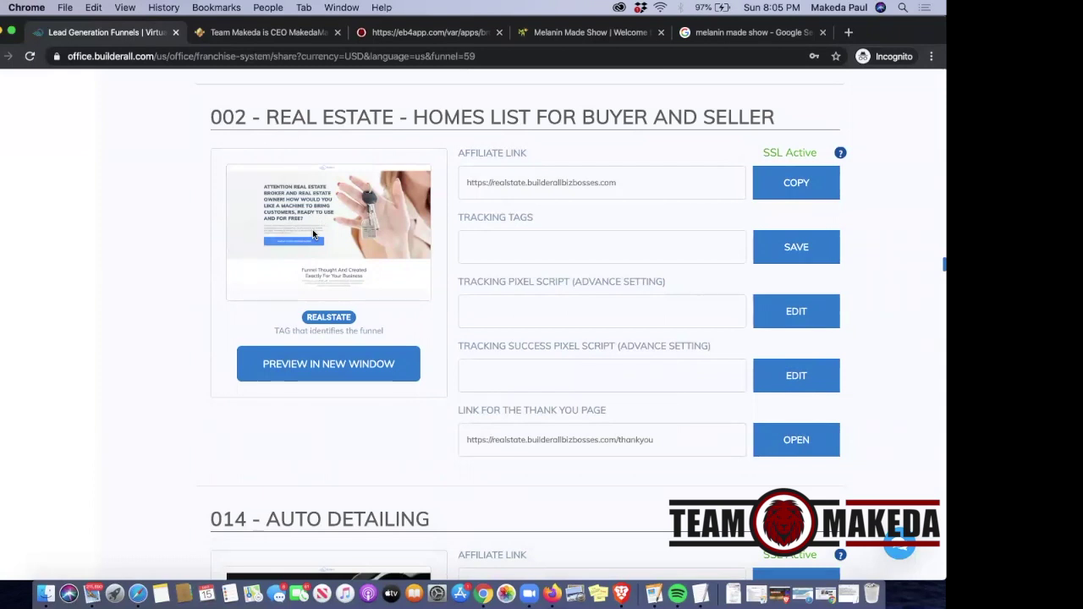
{"action": "scroll", "coordinate": [312, 235], "scroll_direction": "down", "scroll_amount": 3}
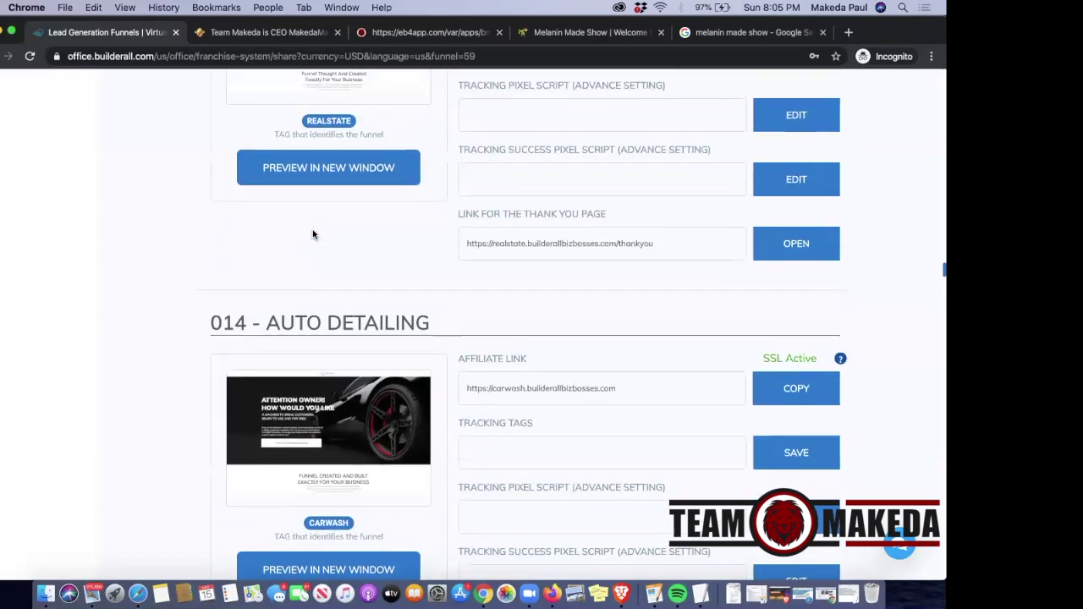
{"action": "scroll", "coordinate": [313, 235], "scroll_direction": "up", "scroll_amount": 1}
{"action": "scroll", "coordinate": [312, 234], "scroll_direction": "up", "scroll_amount": 3}
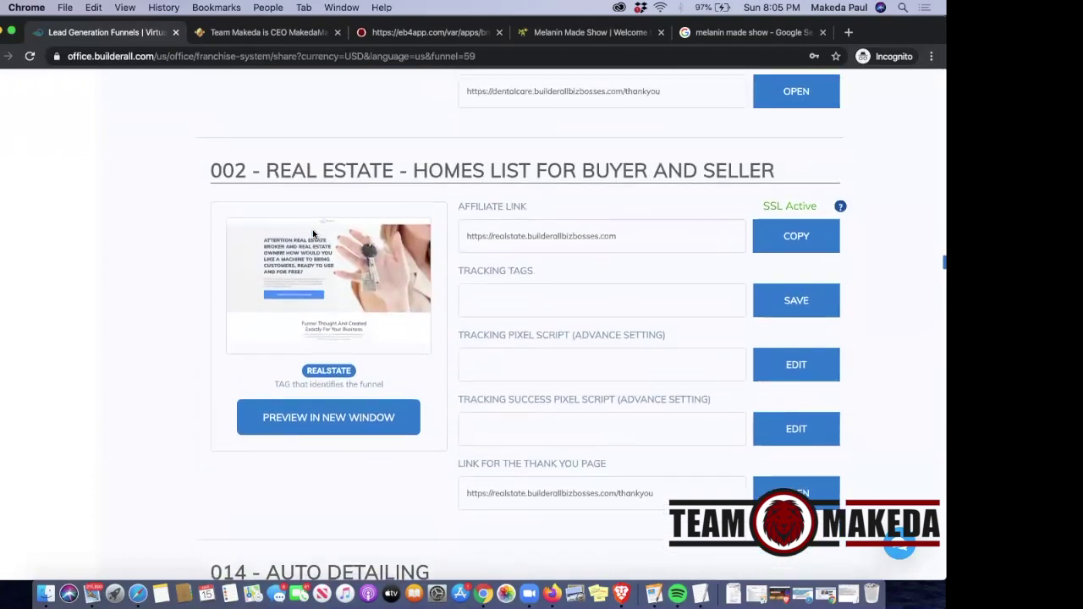
Skim the niche funnels from Auto Detailing through Martial Arts, Bootcamp, Yoga and Salon to Mechanic
{"action": "scroll", "coordinate": [312, 233], "scroll_direction": "down", "scroll_amount": 6}
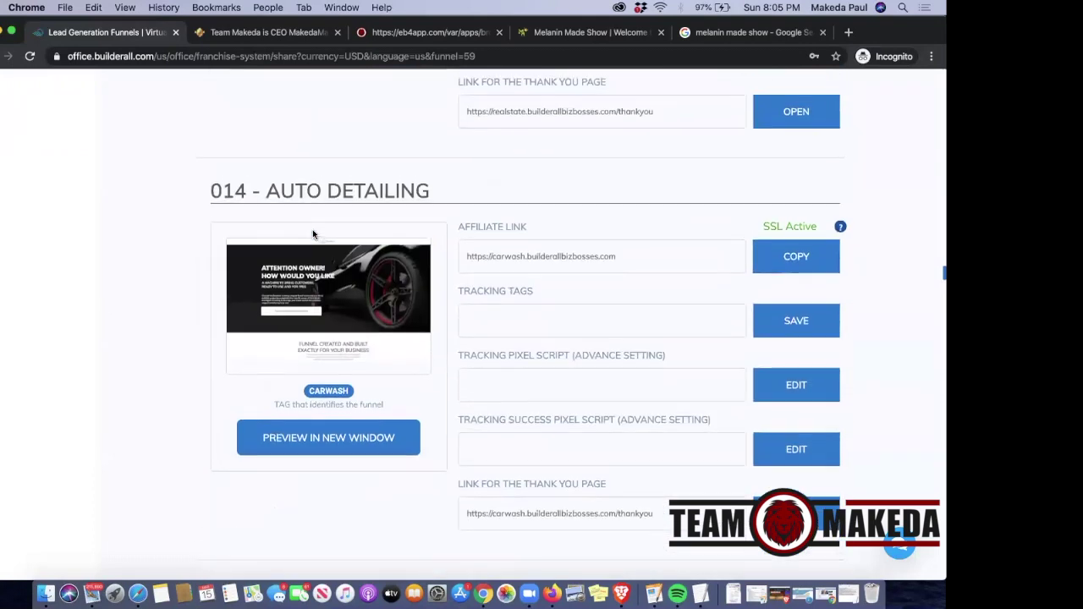
{"action": "scroll", "coordinate": [312, 235], "scroll_direction": "down", "scroll_amount": 8}
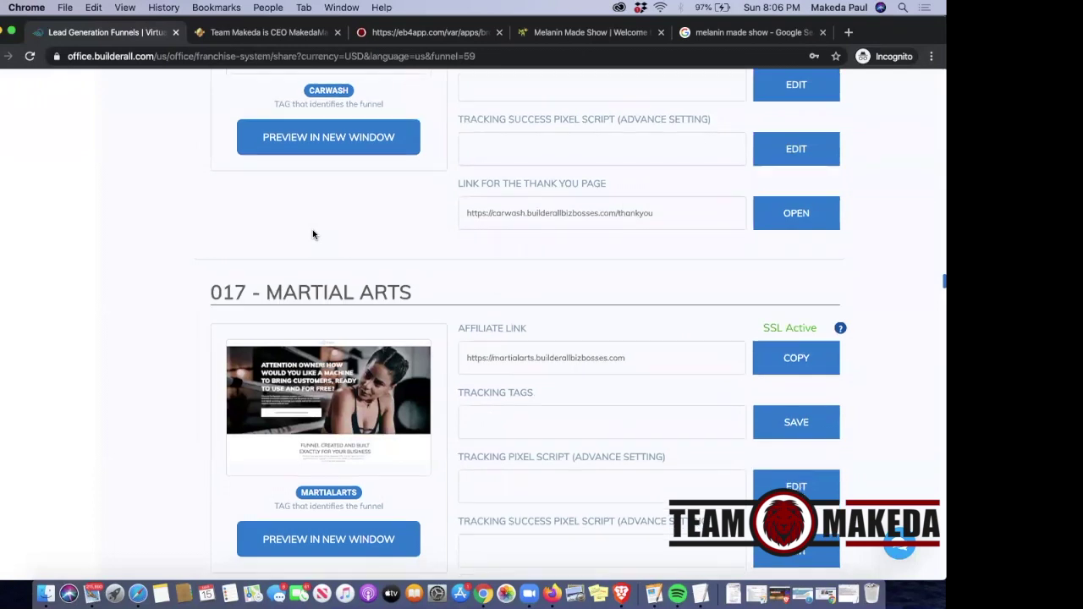
{"action": "scroll", "coordinate": [312, 234], "scroll_direction": "down", "scroll_amount": 3}
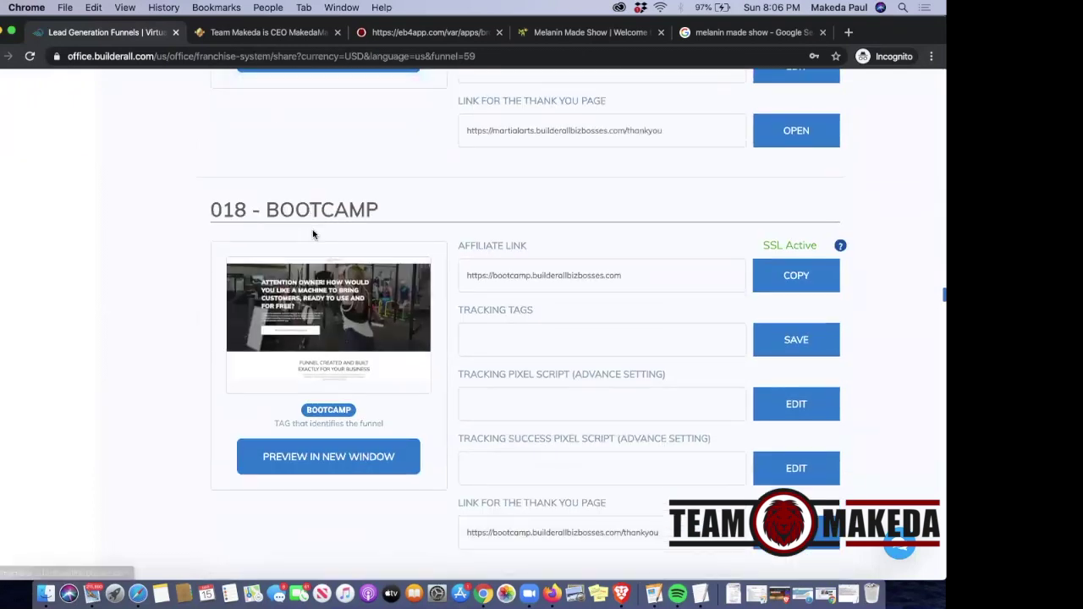
{"action": "scroll", "coordinate": [312, 234], "scroll_direction": "down", "scroll_amount": 6}
{"action": "scroll", "coordinate": [313, 235], "scroll_direction": "down", "scroll_amount": 8}
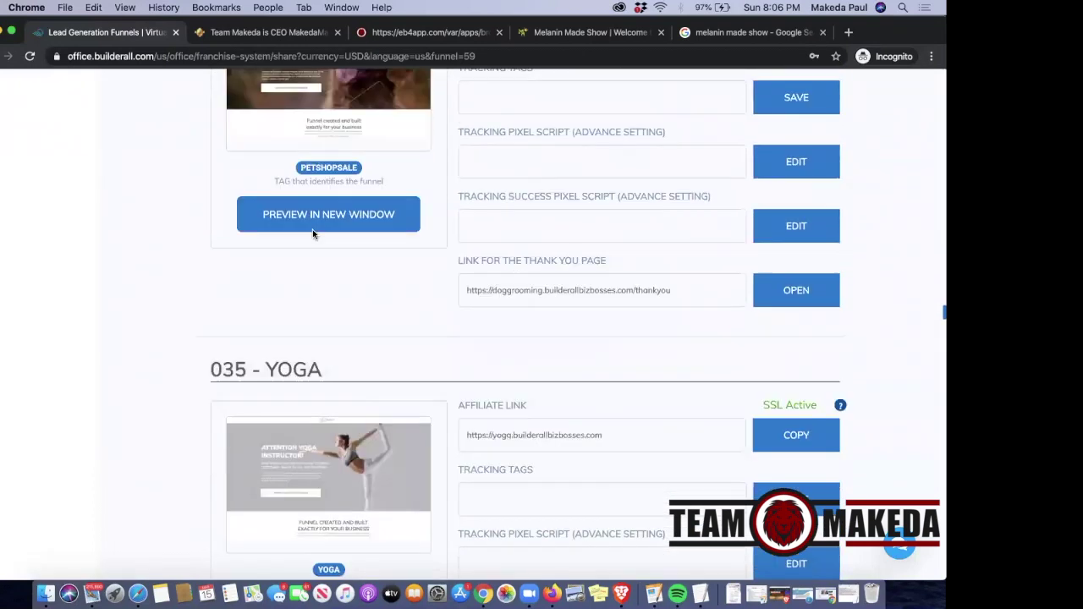
{"action": "scroll", "coordinate": [312, 229], "scroll_direction": "down", "scroll_amount": 20}
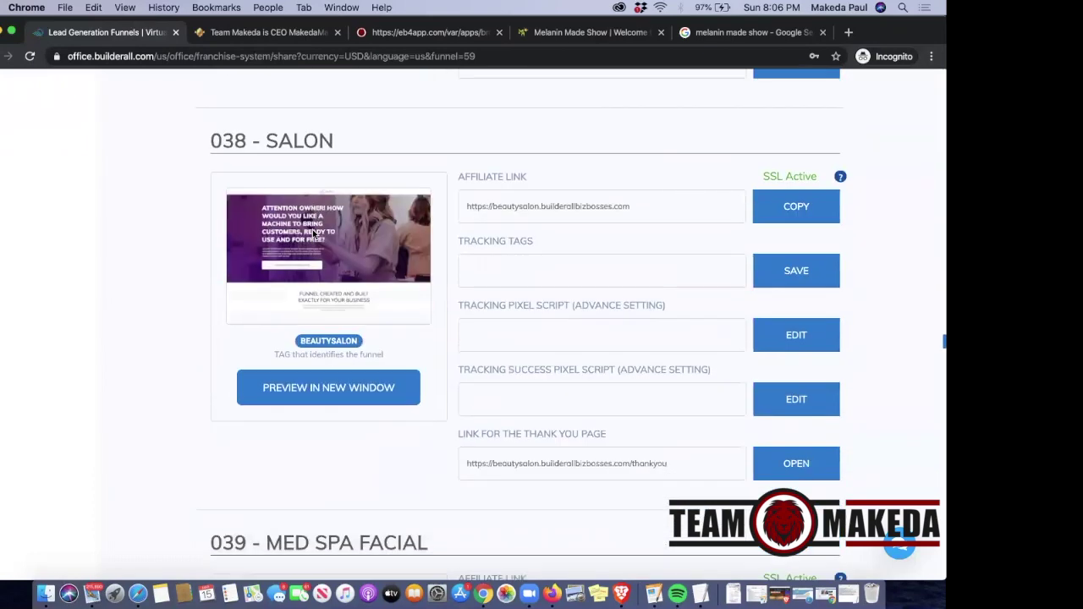
{"action": "scroll", "coordinate": [313, 229], "scroll_direction": "down", "scroll_amount": 20}
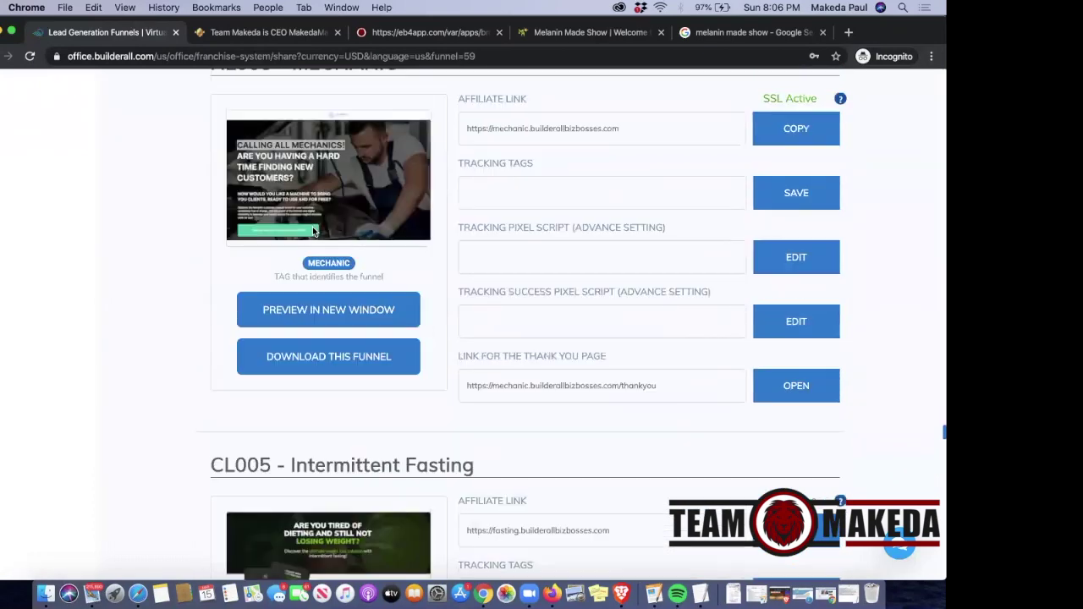
View the CL006 - Stop Smoking funnel and the Essential and Builder Plan pages under Other
{"action": "scroll", "coordinate": [312, 230], "scroll_direction": "down", "scroll_amount": 10}
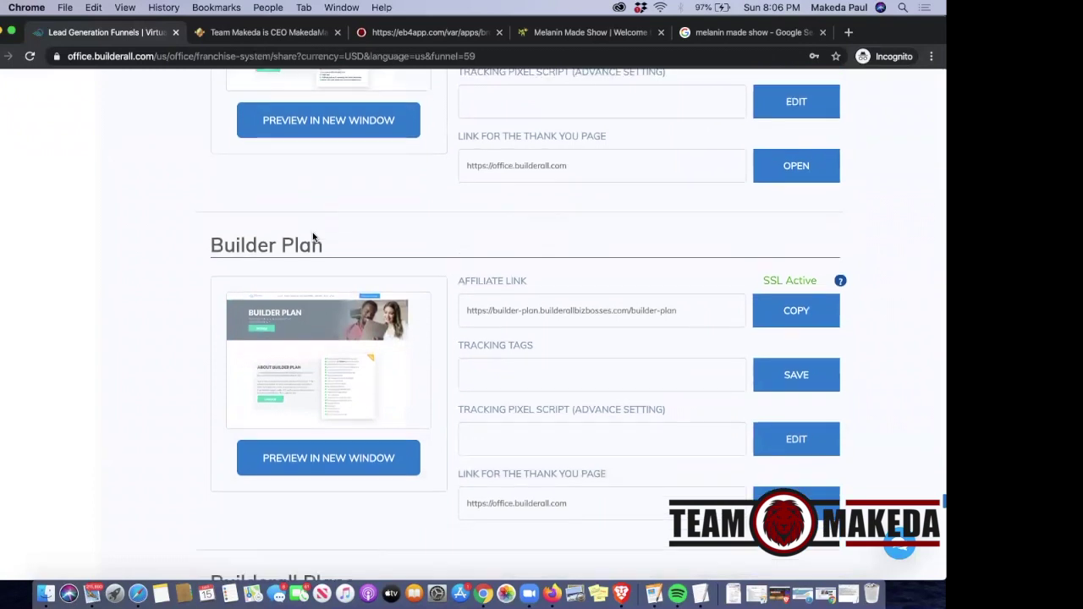
{"action": "scroll", "coordinate": [312, 232], "scroll_direction": "up", "scroll_amount": 8}
{"action": "scroll", "coordinate": [313, 236], "scroll_direction": "up", "scroll_amount": 5}
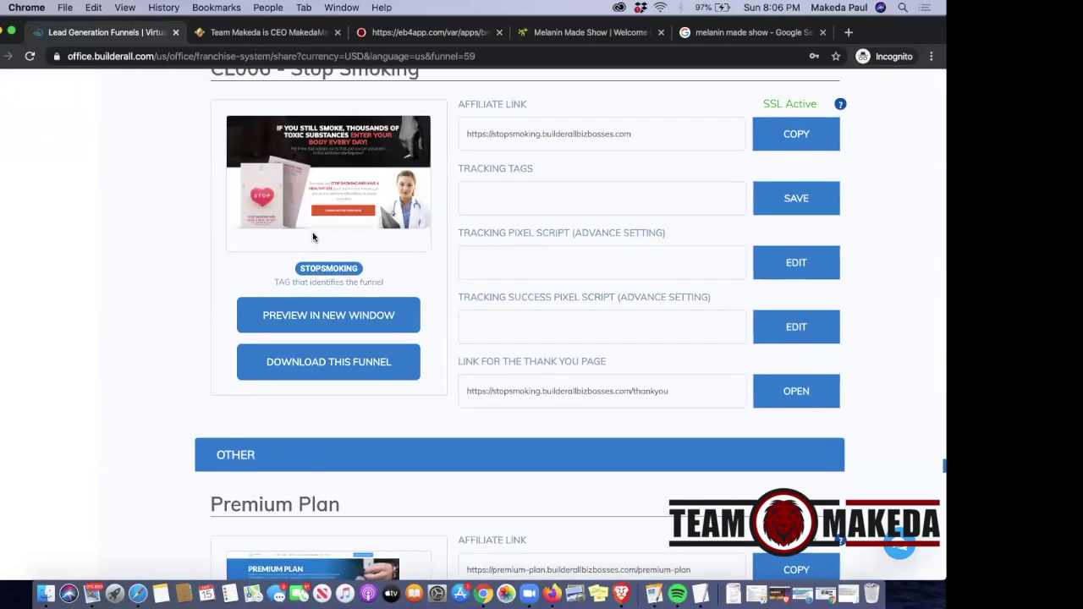
{"action": "scroll", "coordinate": [312, 237], "scroll_direction": "down", "scroll_amount": 1}
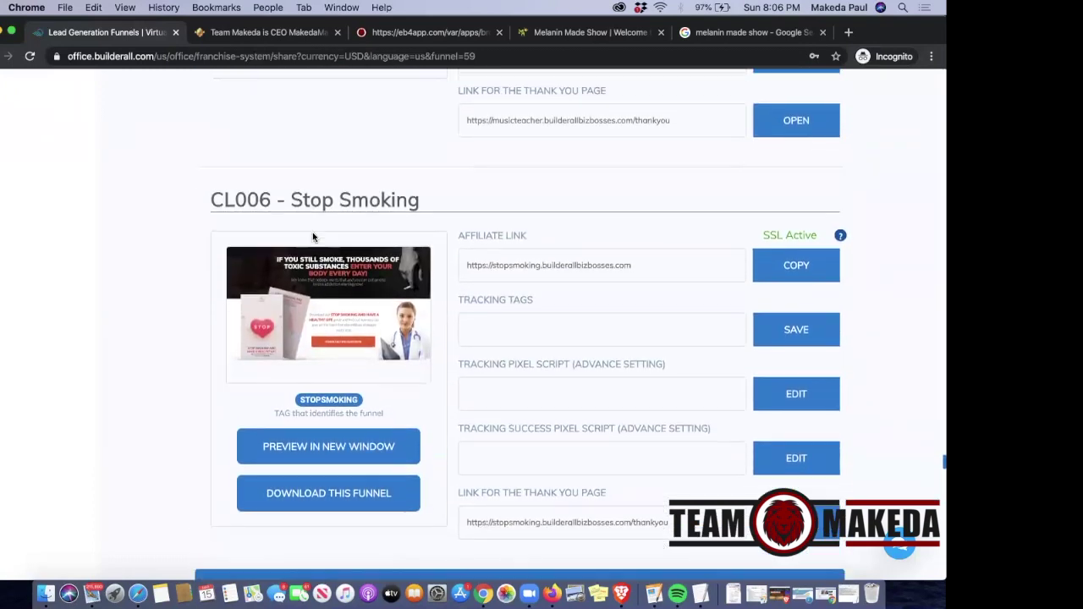
{"action": "scroll", "coordinate": [312, 237], "scroll_direction": "down", "scroll_amount": 1}
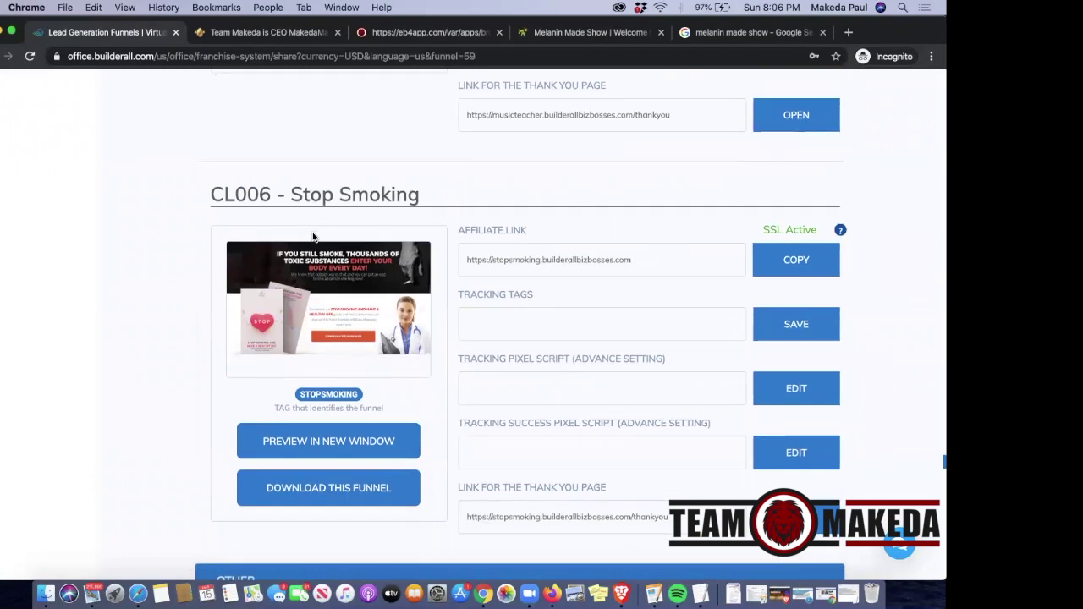
{"action": "scroll", "coordinate": [312, 237], "scroll_direction": "down", "scroll_amount": 10}
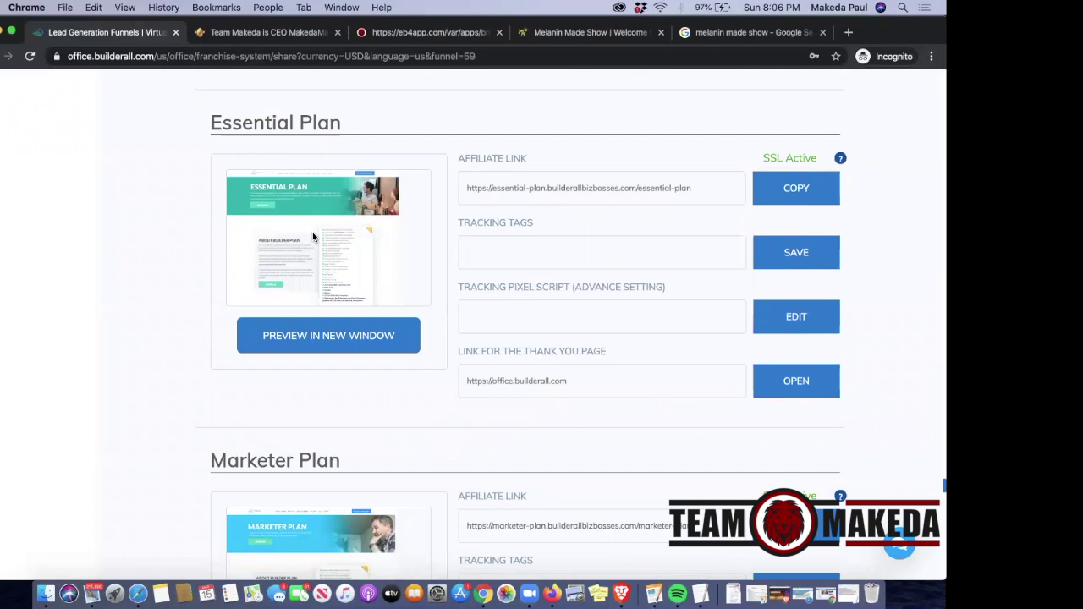
{"action": "scroll", "coordinate": [312, 232], "scroll_direction": "down", "scroll_amount": 7}
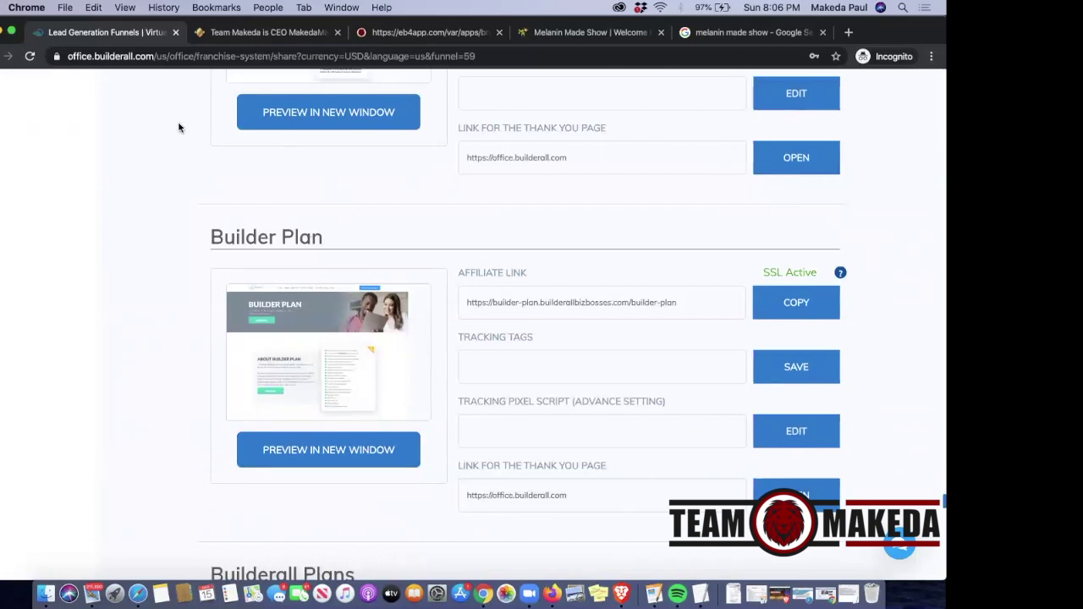
Revisit the Mechanic, Music Teacher and Stop Smoking funnels near the end of Niches
{"action": "scroll", "coordinate": [308, 322], "scroll_direction": "up", "scroll_amount": 4}
{"action": "scroll", "coordinate": [308, 315], "scroll_direction": "down", "scroll_amount": 15}
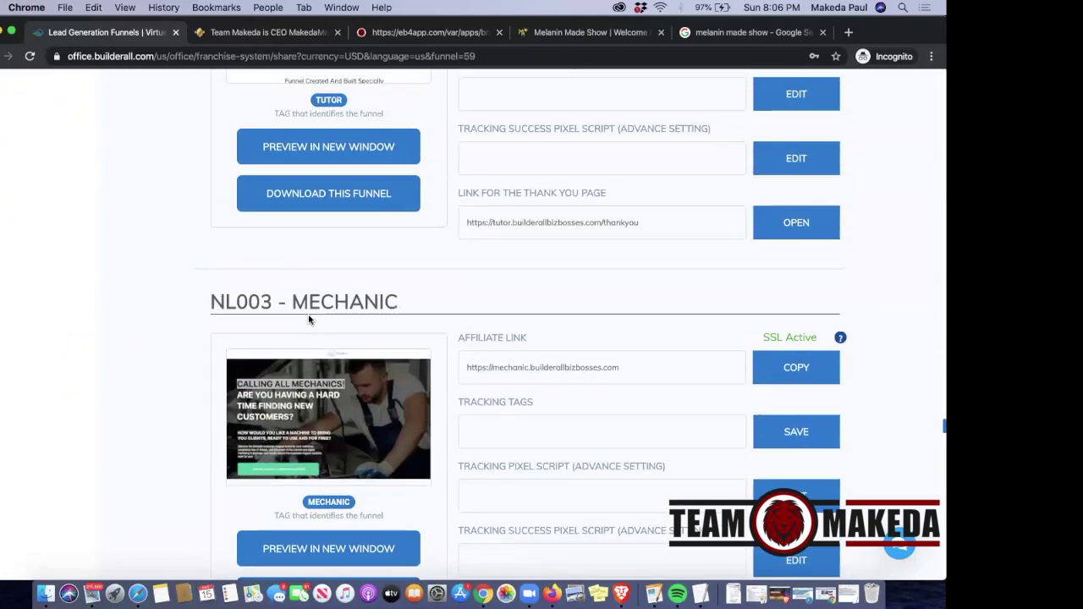
{"action": "scroll", "coordinate": [308, 320], "scroll_direction": "up", "scroll_amount": 3}
{"action": "scroll", "coordinate": [308, 320], "scroll_direction": "down", "scroll_amount": 10}
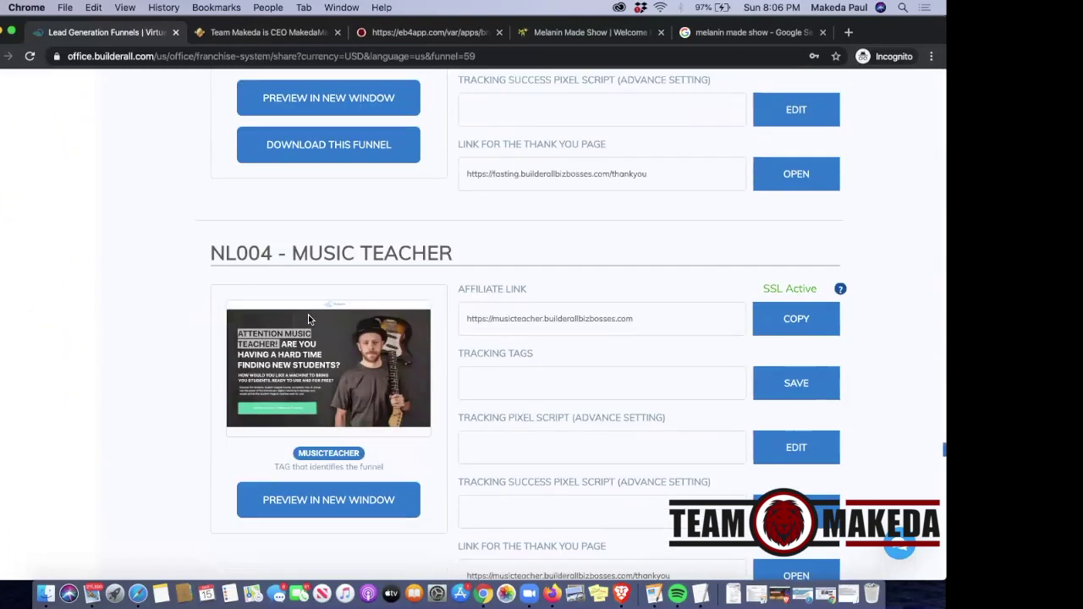
{"action": "scroll", "coordinate": [308, 319], "scroll_direction": "down", "scroll_amount": 6}
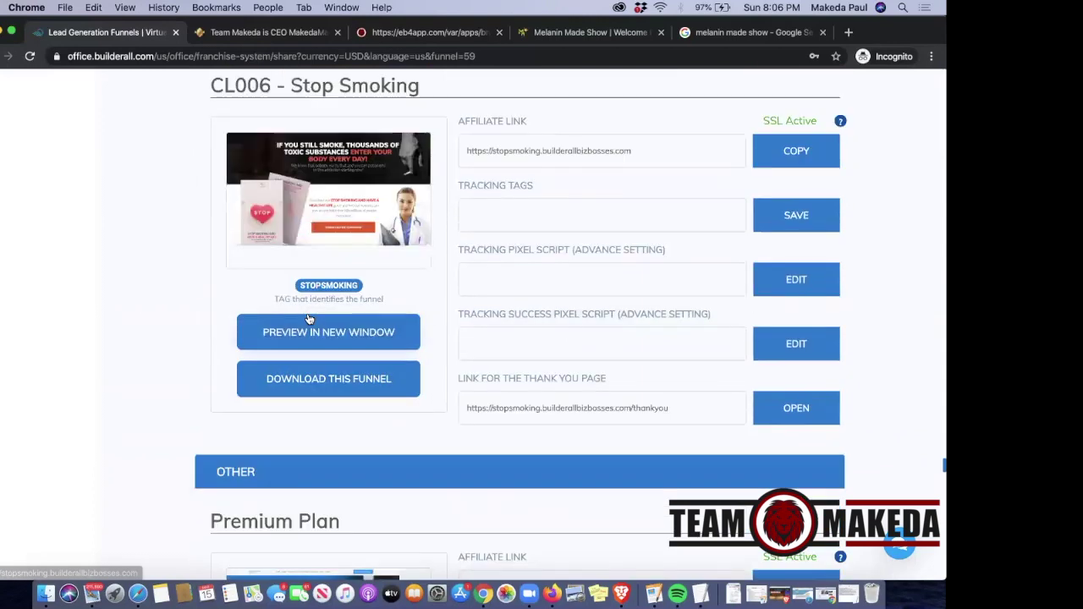
{"action": "scroll", "coordinate": [309, 319], "scroll_direction": "down", "scroll_amount": 3}
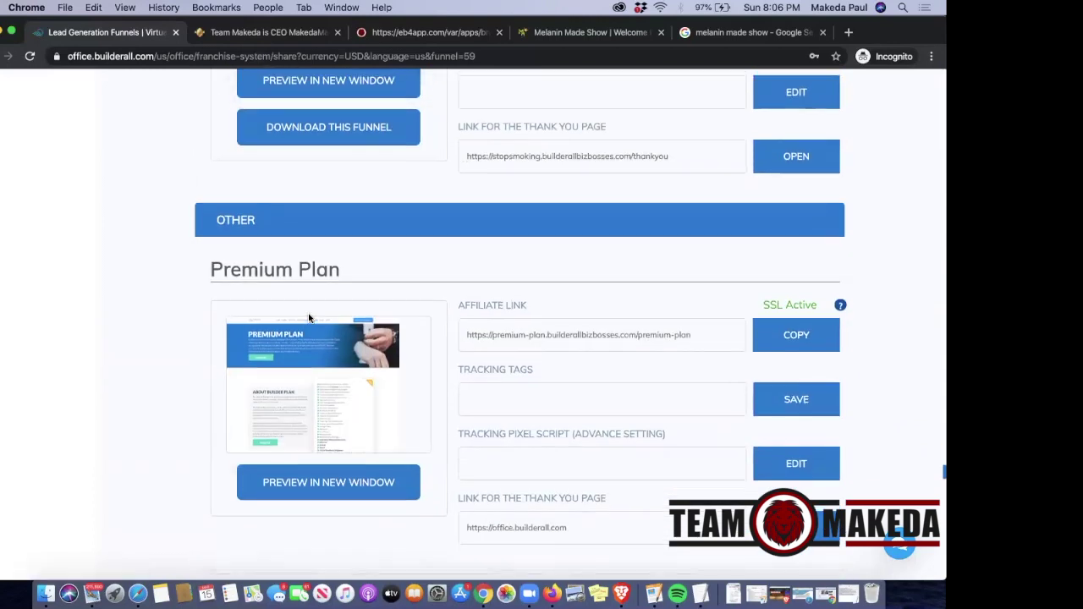
{"action": "scroll", "coordinate": [309, 318], "scroll_direction": "up", "scroll_amount": 10}
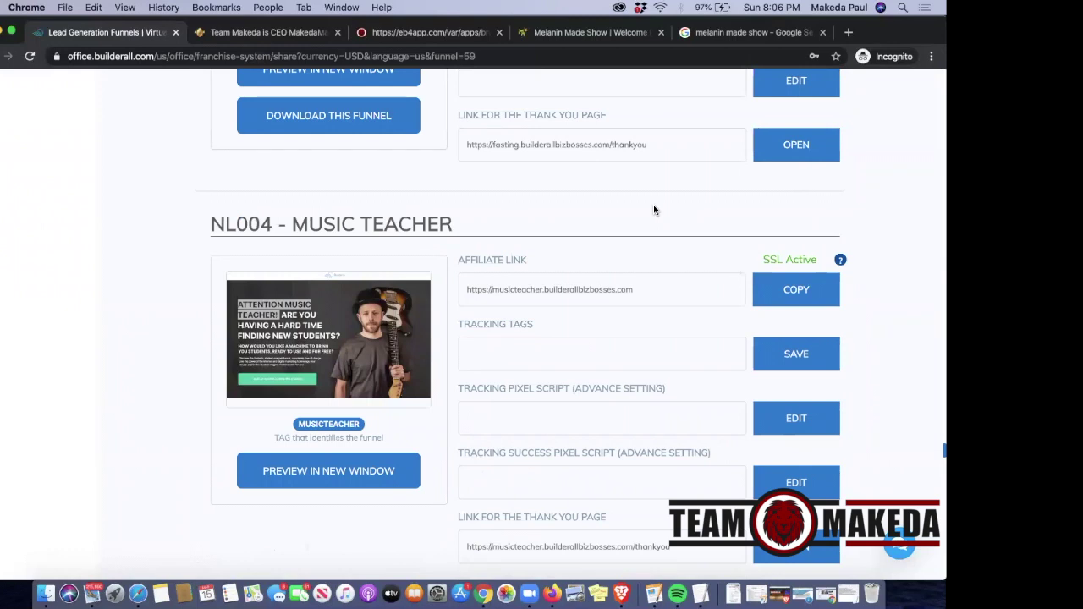
{"action": "scroll", "coordinate": [254, 566], "scroll_direction": "down", "scroll_amount": 4}
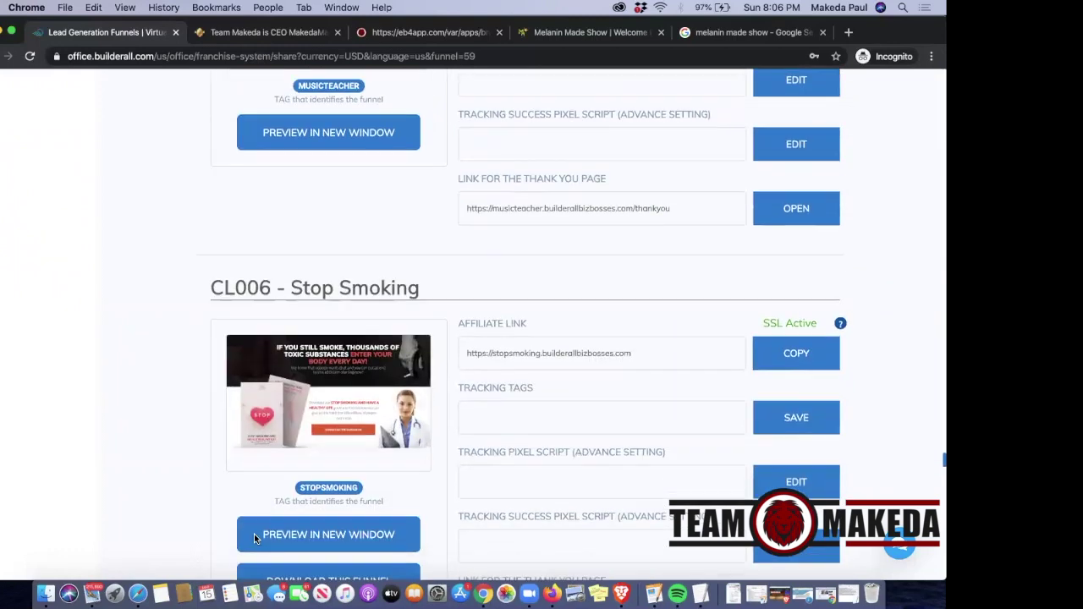
Look through the plan pages under Other and the Digital Marketing Join entry at the end of the list
{"action": "scroll", "coordinate": [245, 261], "scroll_direction": "down", "scroll_amount": 6}
{"action": "scroll", "coordinate": [245, 260], "scroll_direction": "down", "scroll_amount": 10}
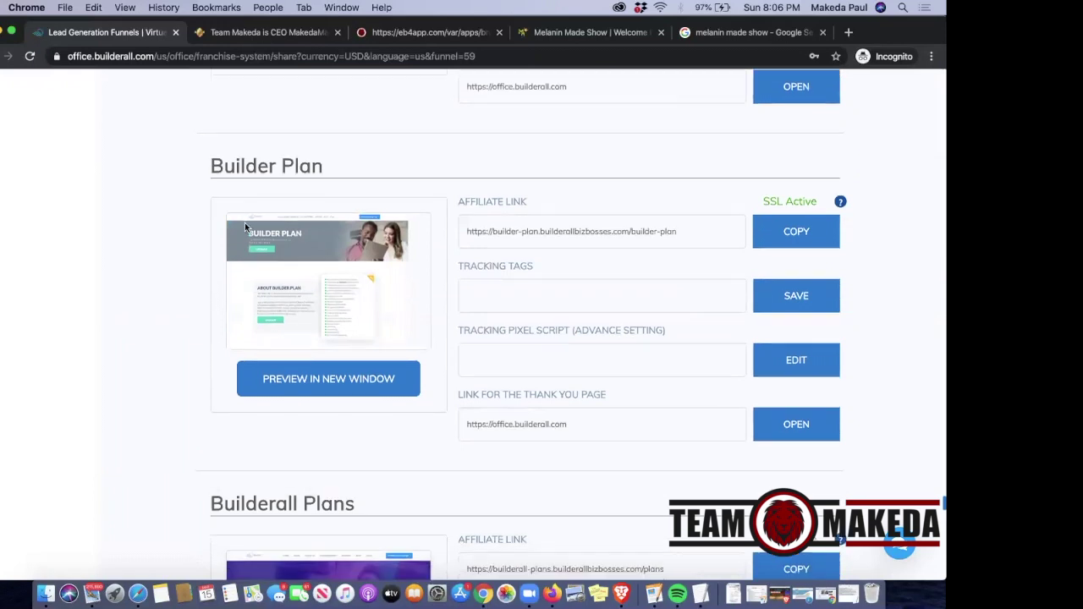
{"action": "scroll", "coordinate": [245, 223], "scroll_direction": "down", "scroll_amount": 5}
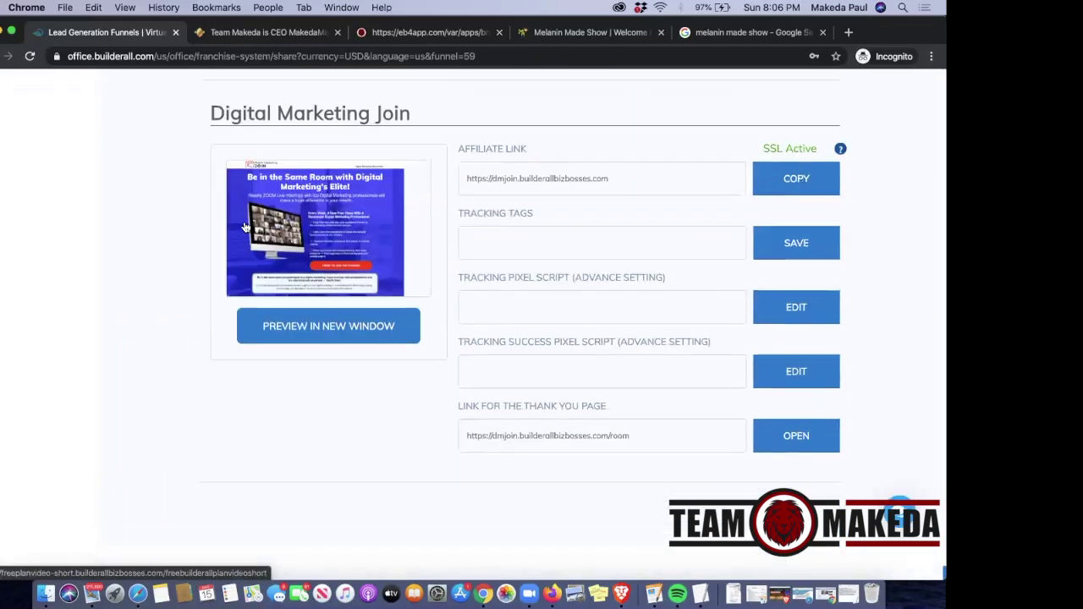
{"action": "scroll", "coordinate": [254, 237], "scroll_direction": "up", "scroll_amount": 5}
{"action": "scroll", "coordinate": [260, 248], "scroll_direction": "up", "scroll_amount": 5}
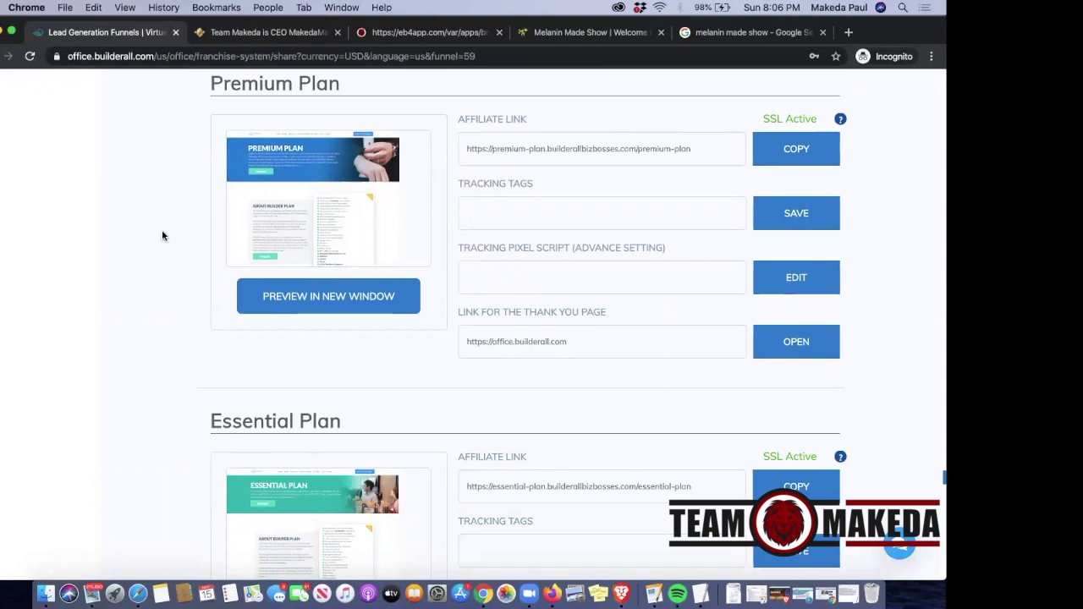
Return to the start of the funnels page, view the Redirect Link dialog and close it without entering a destination
{"action": "scroll", "coordinate": [162, 229], "scroll_direction": "up", "scroll_amount": 5}
{"action": "scroll", "coordinate": [178, 262], "scroll_direction": "up", "scroll_amount": 15}
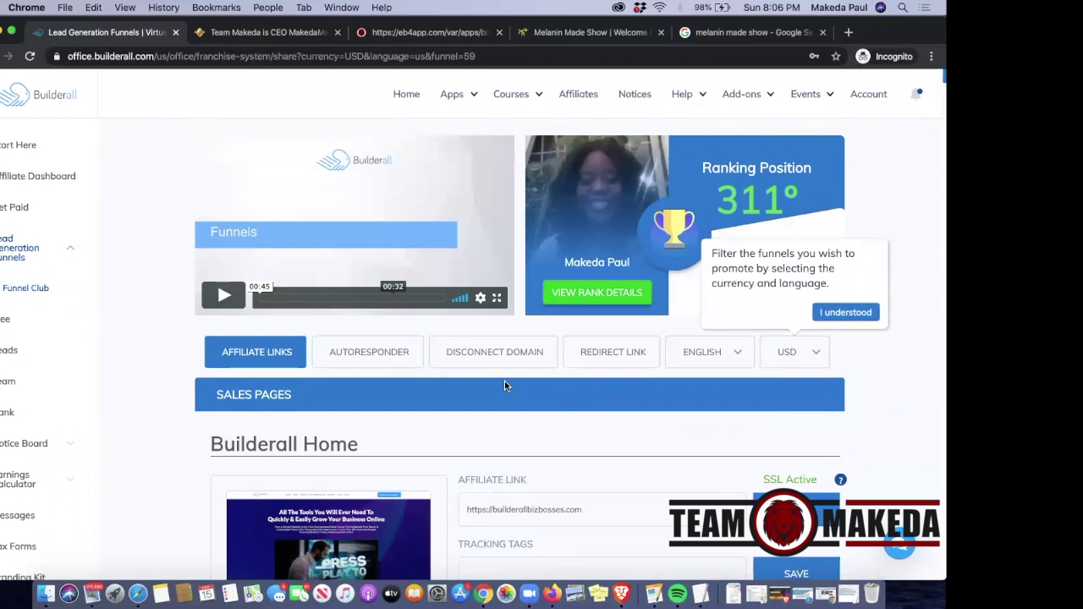
{"action": "left_click", "coordinate": [599, 352]}
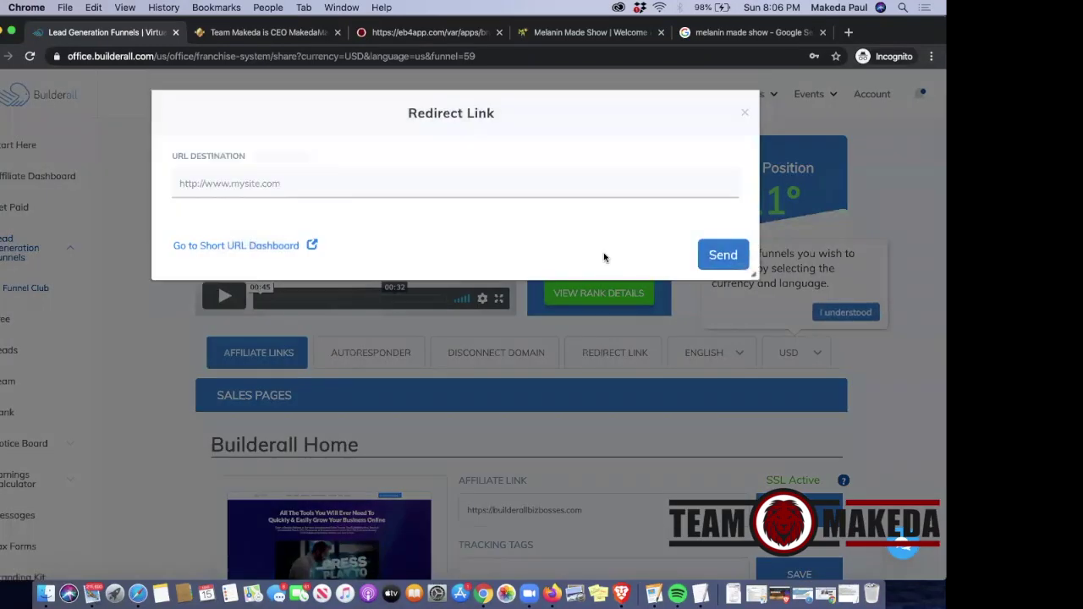
{"action": "left_click", "coordinate": [744, 111]}
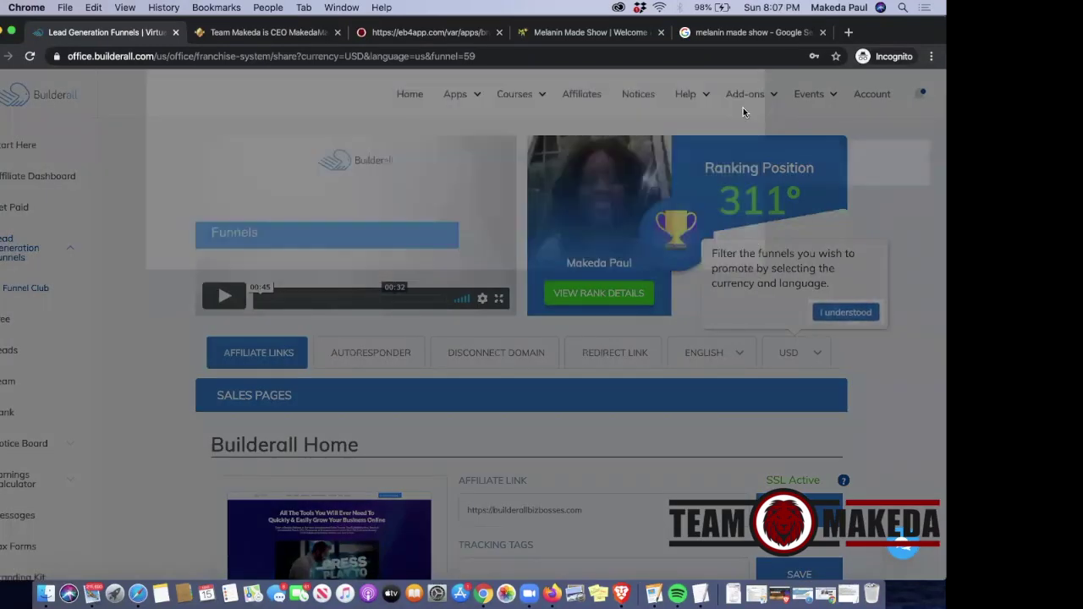
{"action": "mouse_move", "coordinate": [743, 108]}
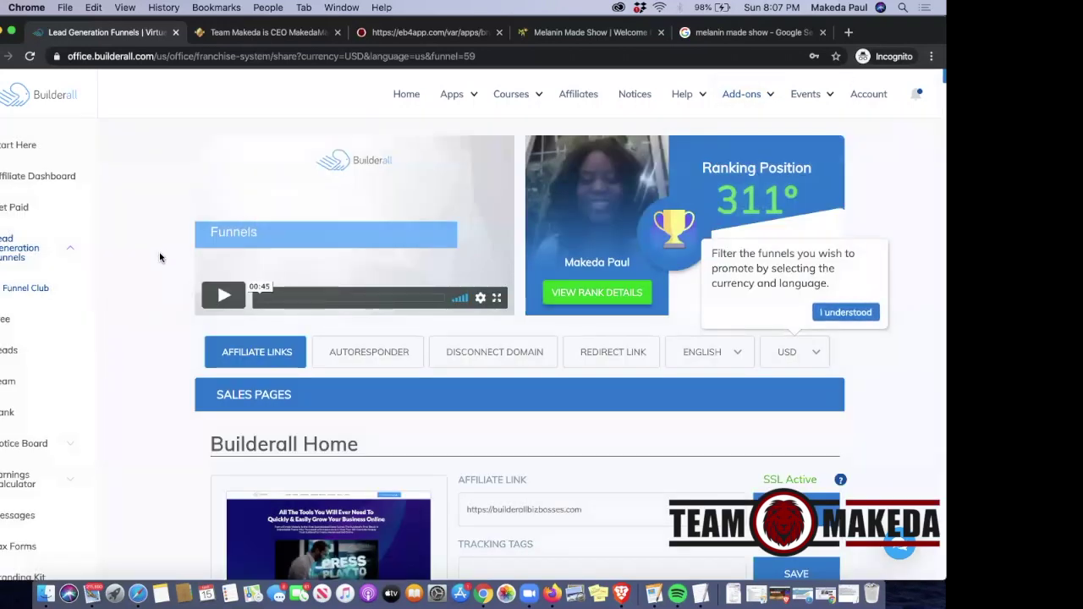
Skim the whole funnel list again and view the Free Website, Website Load Speed Test and Free Plan Video funnels
{"action": "scroll", "coordinate": [159, 252], "scroll_direction": "down", "scroll_amount": 7}
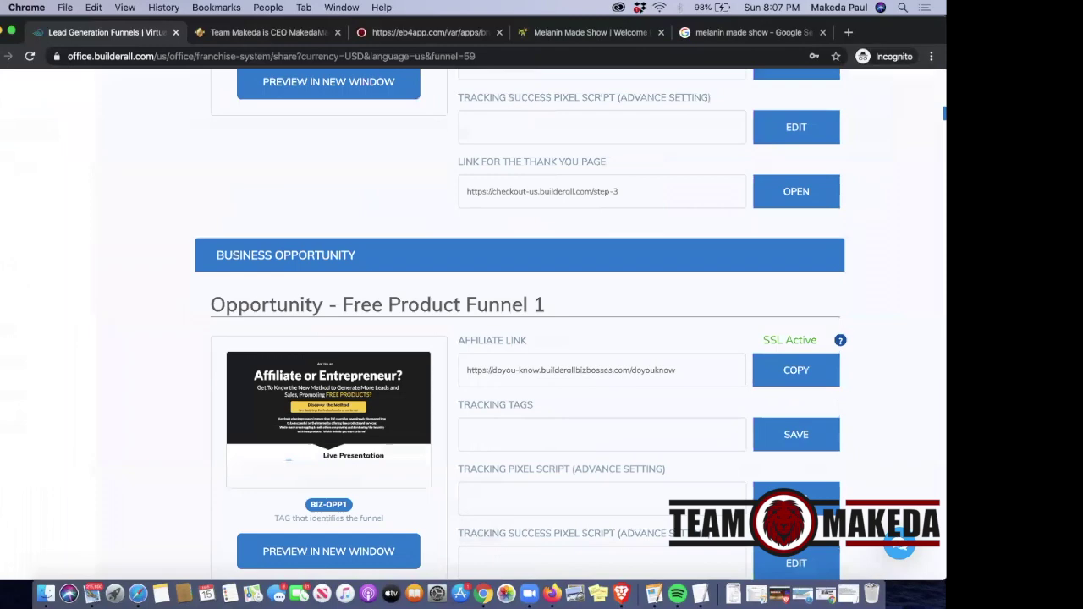
{"action": "scroll", "coordinate": [468, 225], "scroll_direction": "down", "scroll_amount": 20}
{"action": "scroll", "coordinate": [468, 228], "scroll_direction": "down", "scroll_amount": 20}
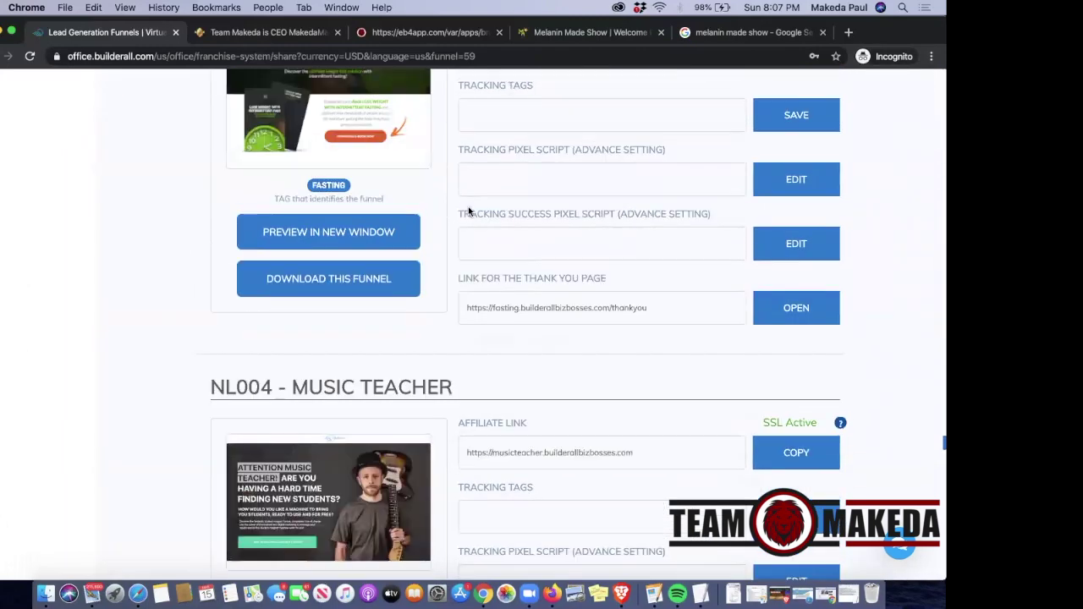
{"action": "scroll", "coordinate": [468, 211], "scroll_direction": "down", "scroll_amount": 20}
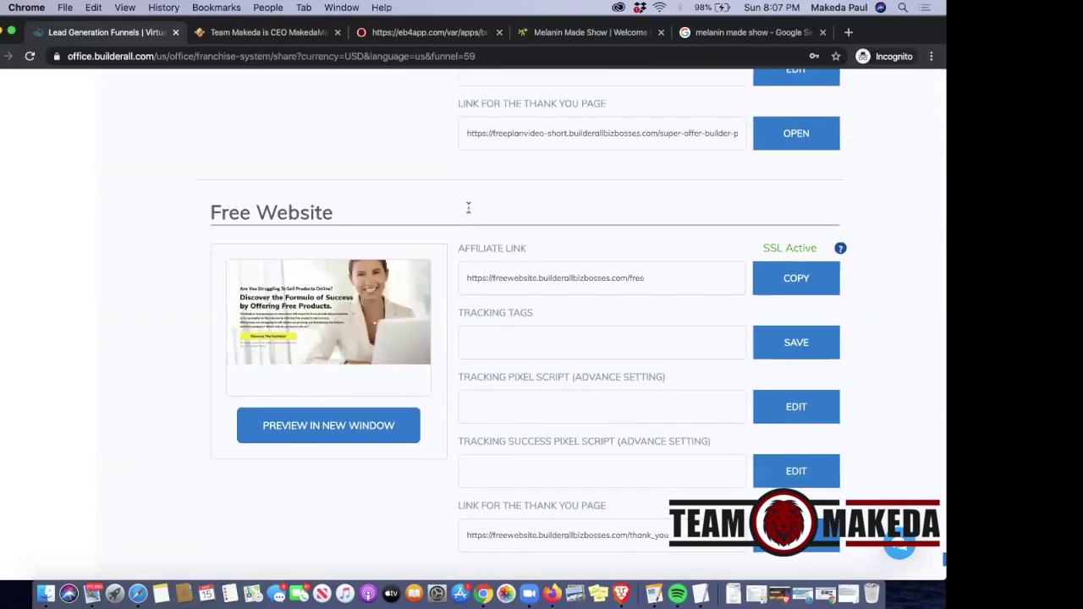
{"action": "scroll", "coordinate": [468, 210], "scroll_direction": "up", "scroll_amount": 10}
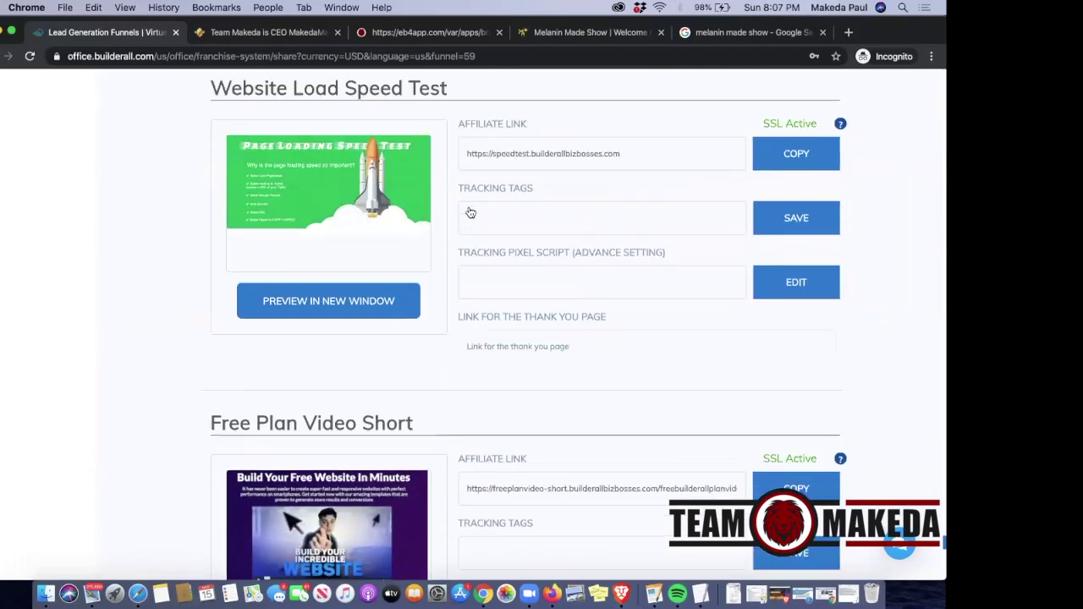
{"action": "scroll", "coordinate": [470, 212], "scroll_direction": "up", "scroll_amount": 3}
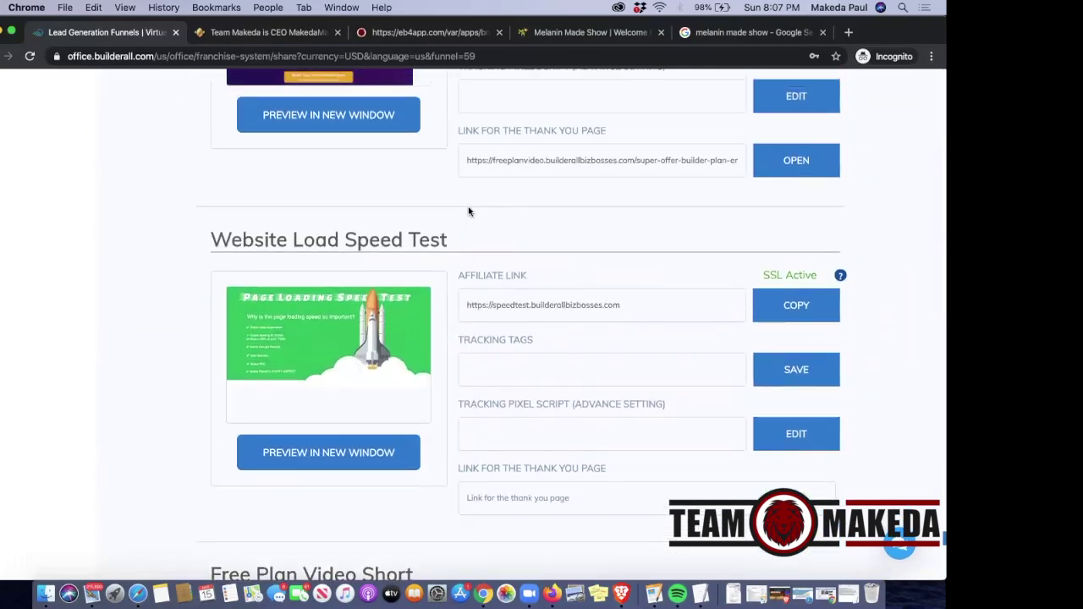
{"action": "scroll", "coordinate": [469, 210], "scroll_direction": "up", "scroll_amount": 5}
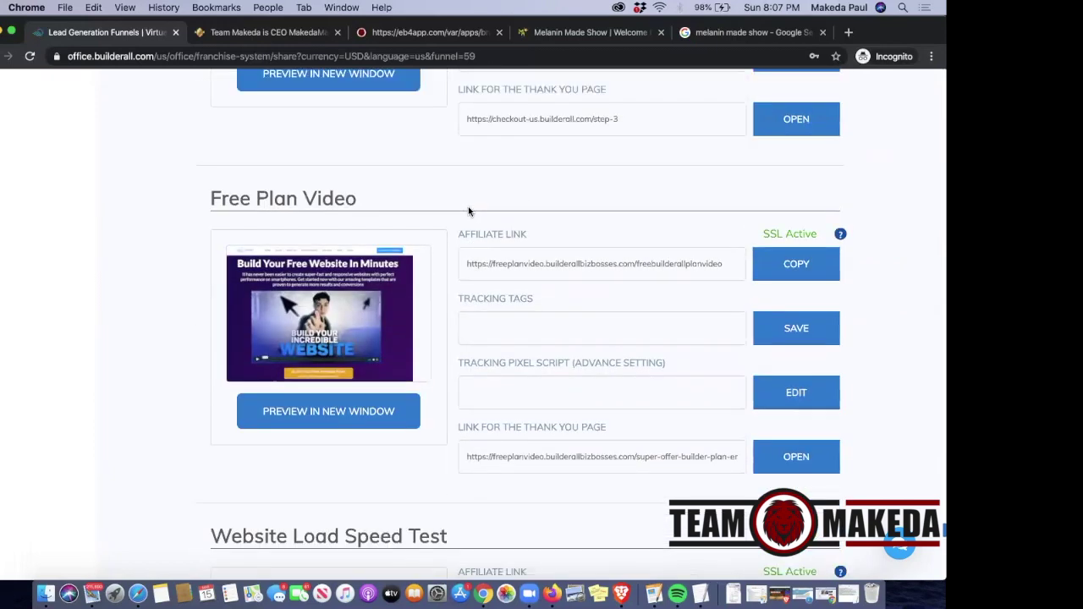
Look over the Builder Plan, Builderall Plans and Free Plan Video entries, then Free Website and Digital Marketing Join at the list's end
{"action": "scroll", "coordinate": [469, 211], "scroll_direction": "up", "scroll_amount": 4}
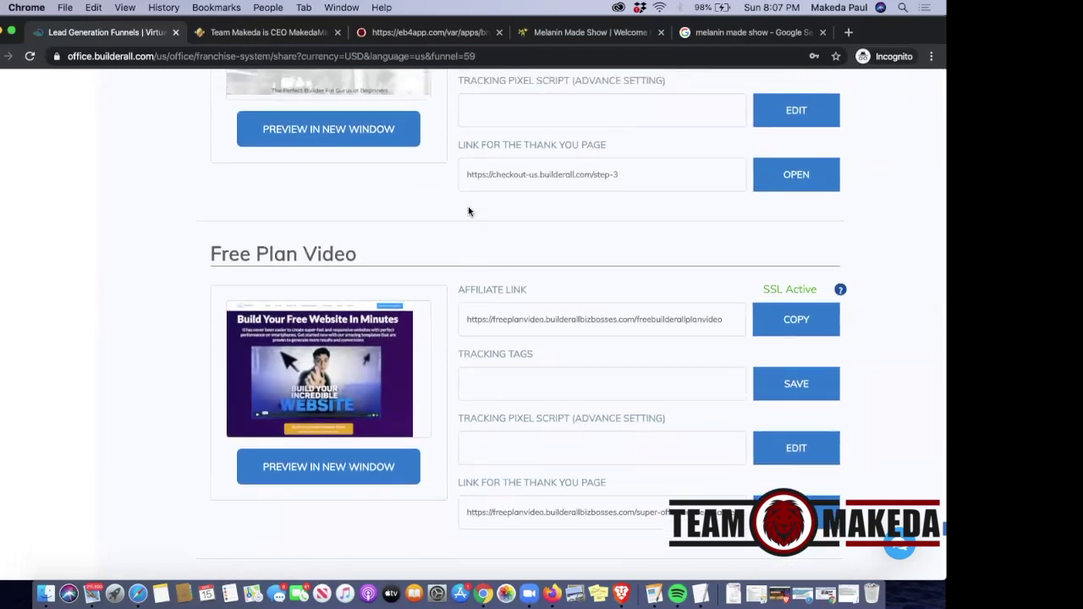
{"action": "scroll", "coordinate": [468, 206], "scroll_direction": "up", "scroll_amount": 8}
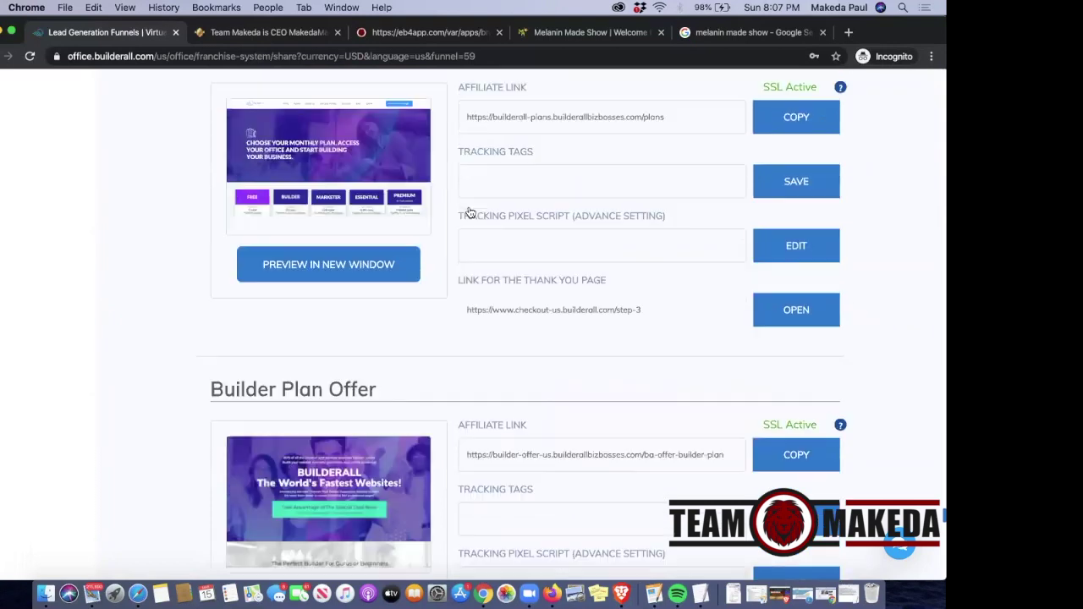
{"action": "scroll", "coordinate": [469, 212], "scroll_direction": "up", "scroll_amount": 2}
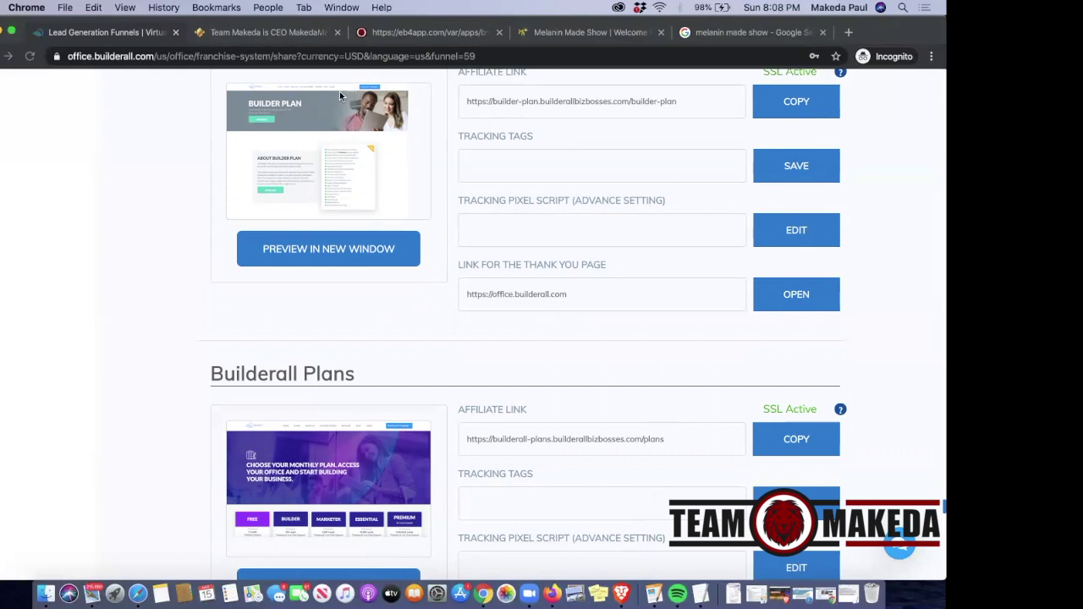
{"action": "scroll", "coordinate": [103, 330], "scroll_direction": "down", "scroll_amount": 10}
{"action": "scroll", "coordinate": [104, 335], "scroll_direction": "down", "scroll_amount": 13}
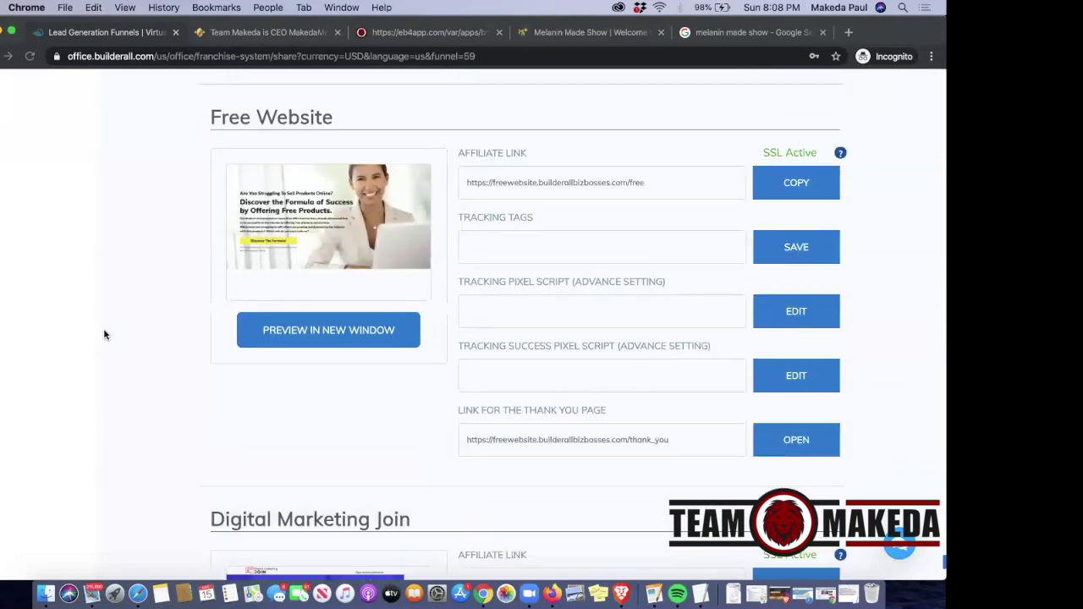
{"action": "scroll", "coordinate": [104, 334], "scroll_direction": "down", "scroll_amount": 5}
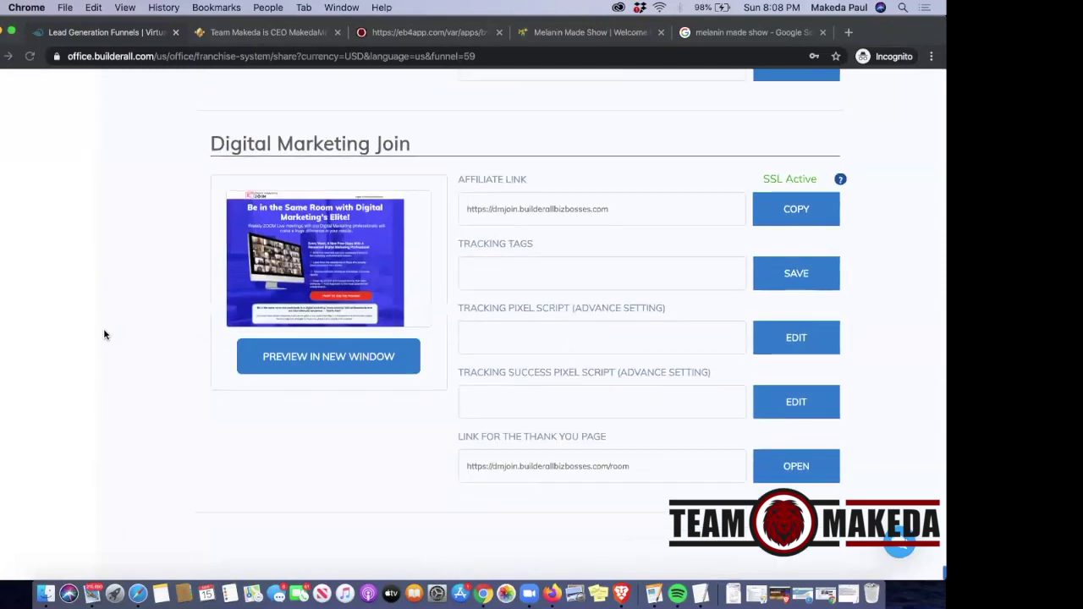
Go back through the plan pages and the Stop Smoking and Launch Checklist funnels to the Successful Affiliate funnel
{"action": "scroll", "coordinate": [104, 334], "scroll_direction": "up", "scroll_amount": 15}
{"action": "scroll", "coordinate": [105, 334], "scroll_direction": "up", "scroll_amount": 7}
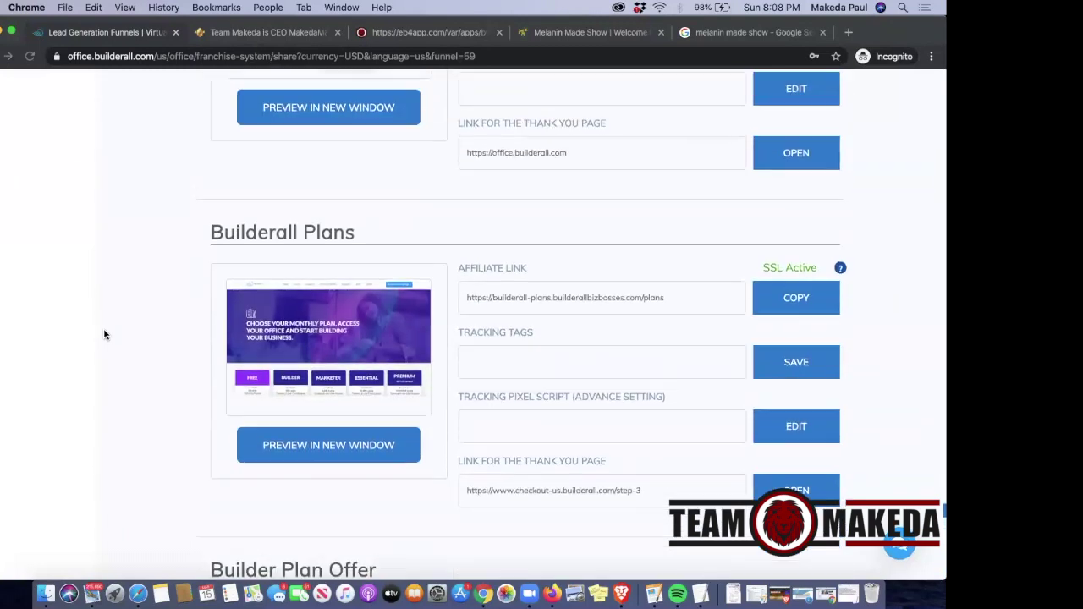
{"action": "scroll", "coordinate": [151, 319], "scroll_direction": "up", "scroll_amount": 5}
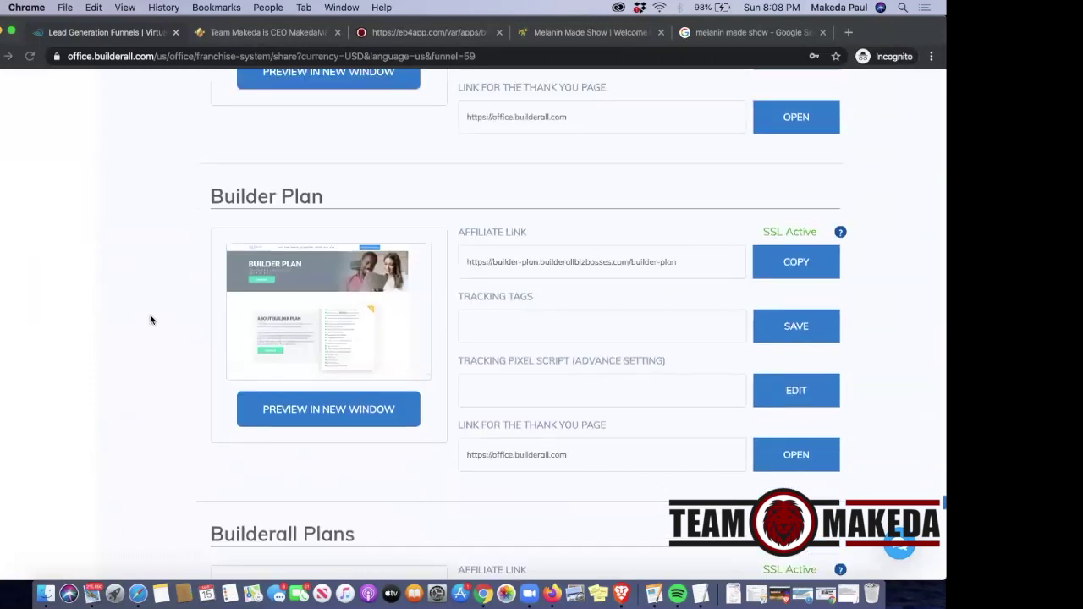
{"action": "scroll", "coordinate": [150, 320], "scroll_direction": "up", "scroll_amount": 8}
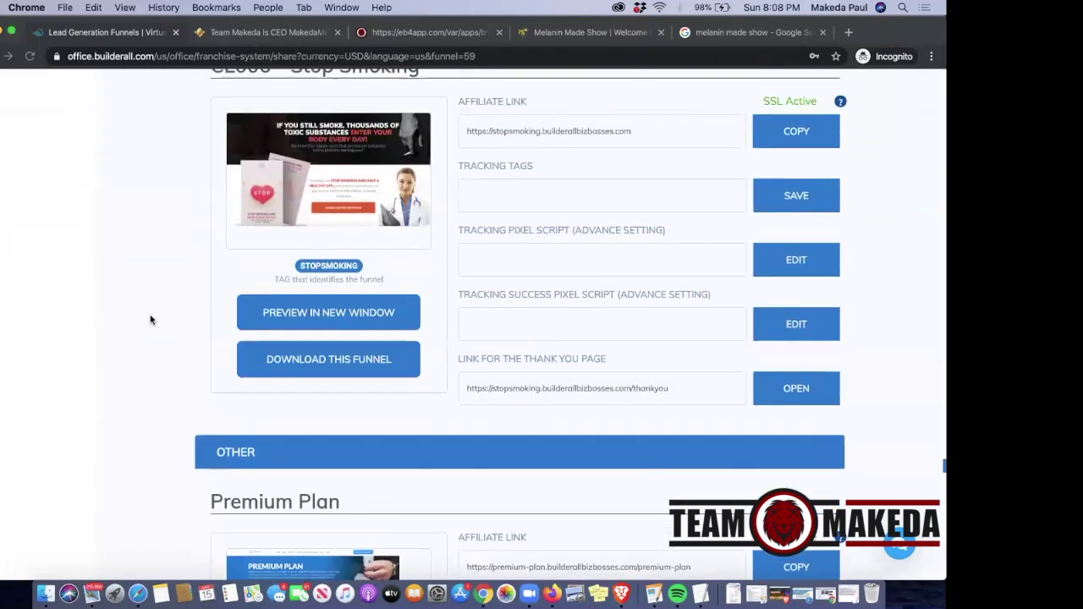
{"action": "scroll", "coordinate": [151, 319], "scroll_direction": "up", "scroll_amount": 10}
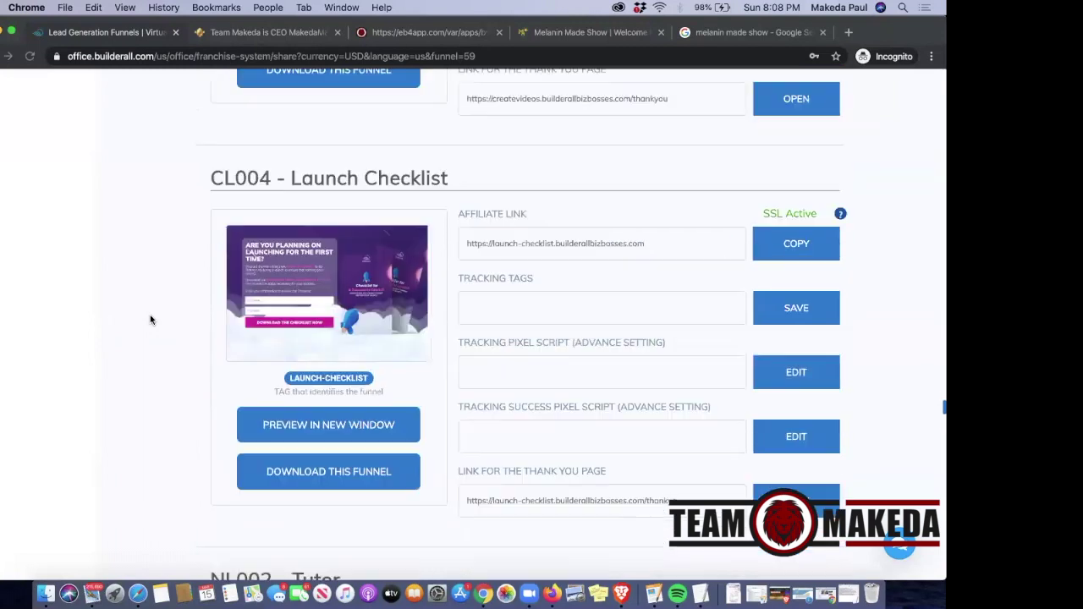
{"action": "scroll", "coordinate": [151, 320], "scroll_direction": "up", "scroll_amount": 10}
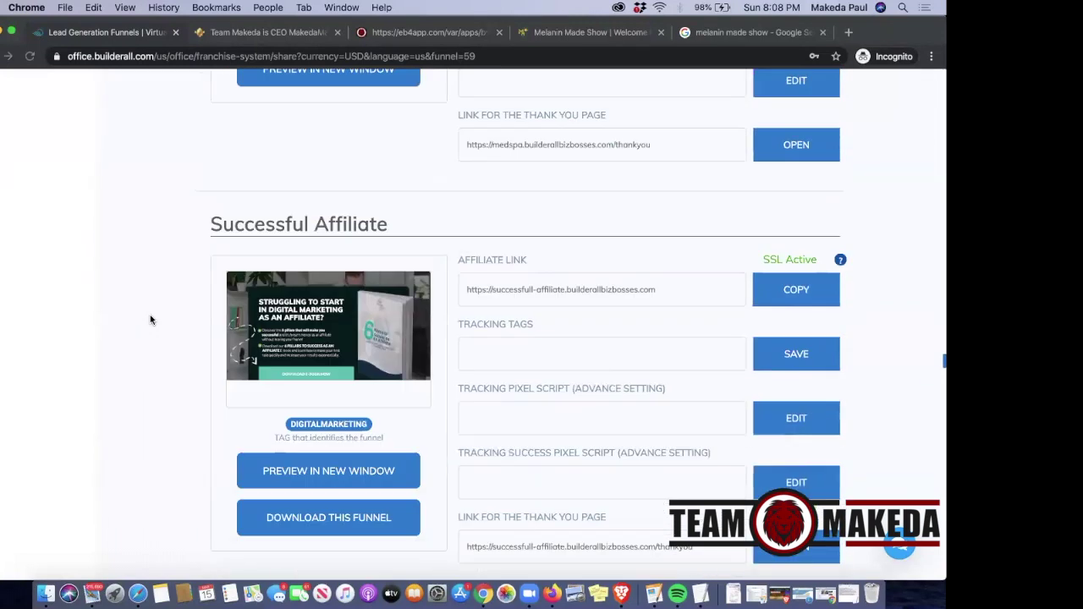
Look through the niche funnels from Successful Affiliate to Stop Smoking, including Photographer, Video Creation, Launch Checklist and Intermittent Fasting
{"action": "scroll", "coordinate": [151, 320], "scroll_direction": "down", "scroll_amount": 1}
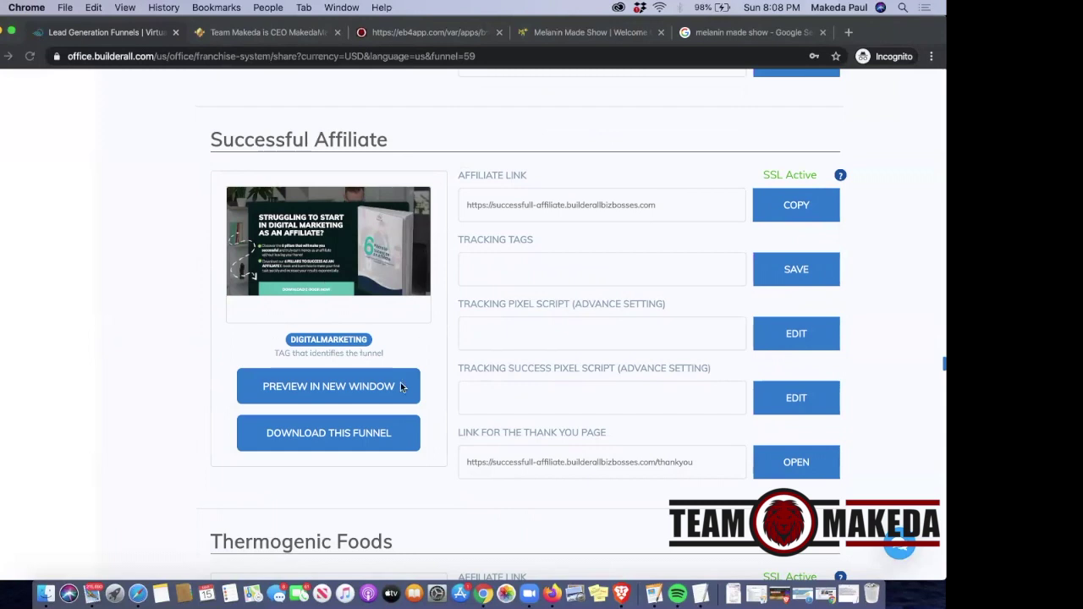
{"action": "scroll", "coordinate": [265, 264], "scroll_direction": "down", "scroll_amount": 3}
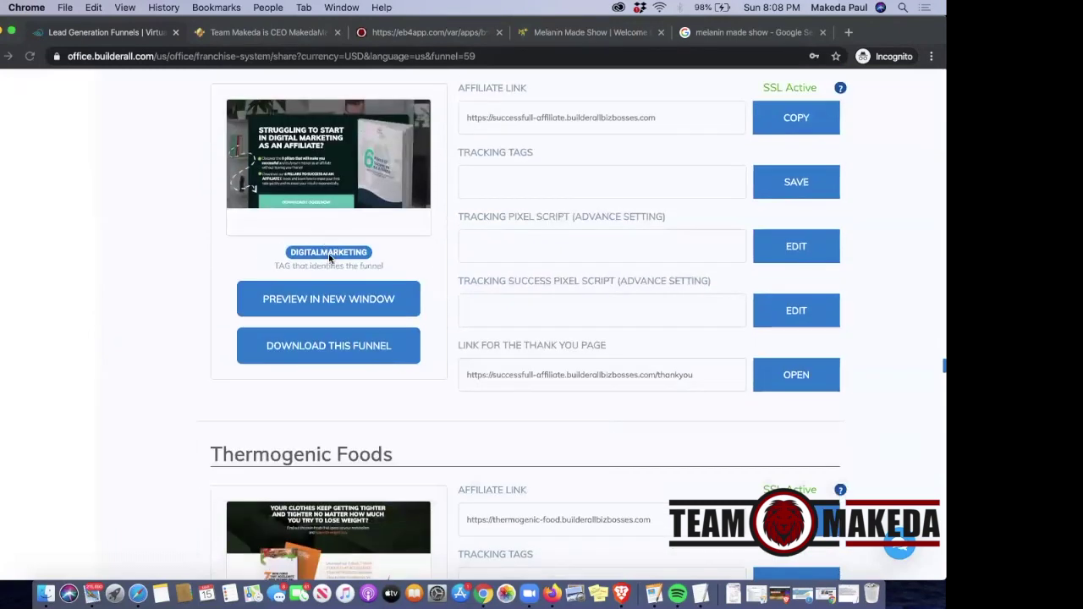
{"action": "scroll", "coordinate": [328, 262], "scroll_direction": "down", "scroll_amount": 10}
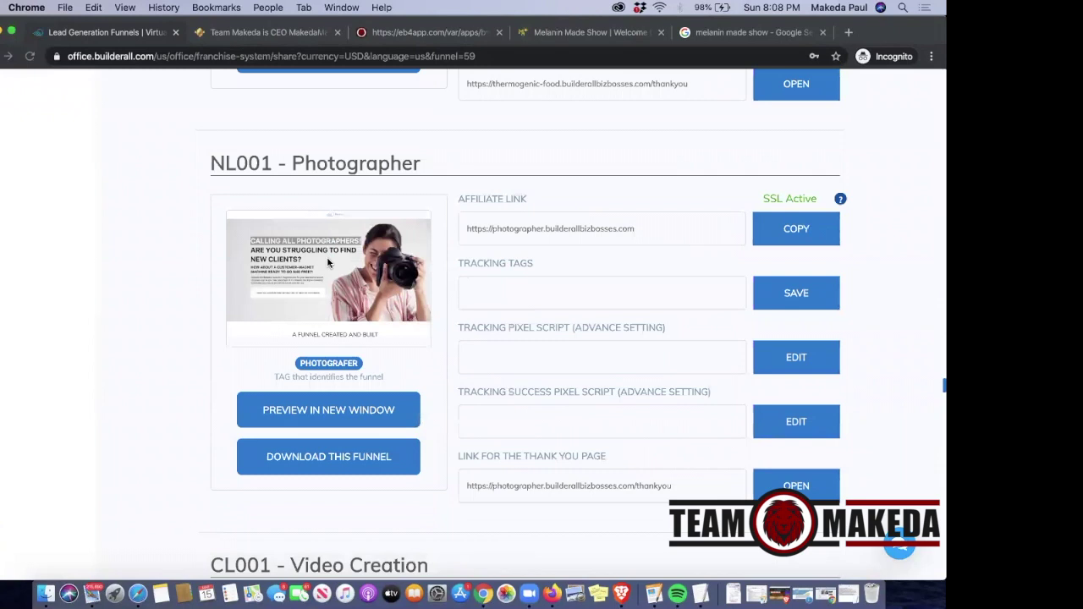
{"action": "scroll", "coordinate": [329, 262], "scroll_direction": "down", "scroll_amount": 6}
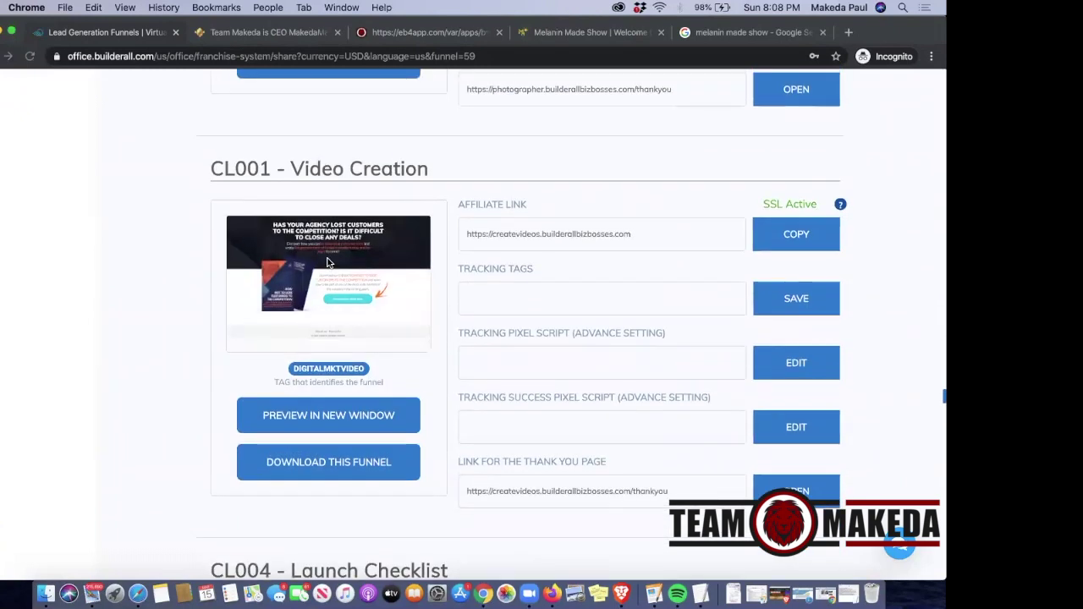
{"action": "scroll", "coordinate": [329, 263], "scroll_direction": "down", "scroll_amount": 10}
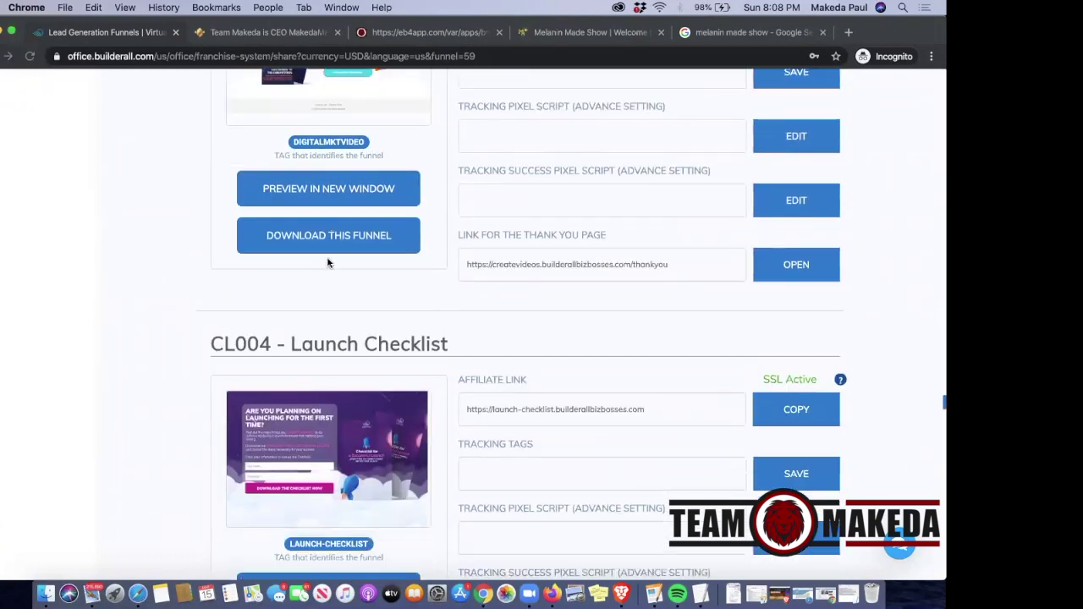
{"action": "scroll", "coordinate": [328, 262], "scroll_direction": "down", "scroll_amount": 15}
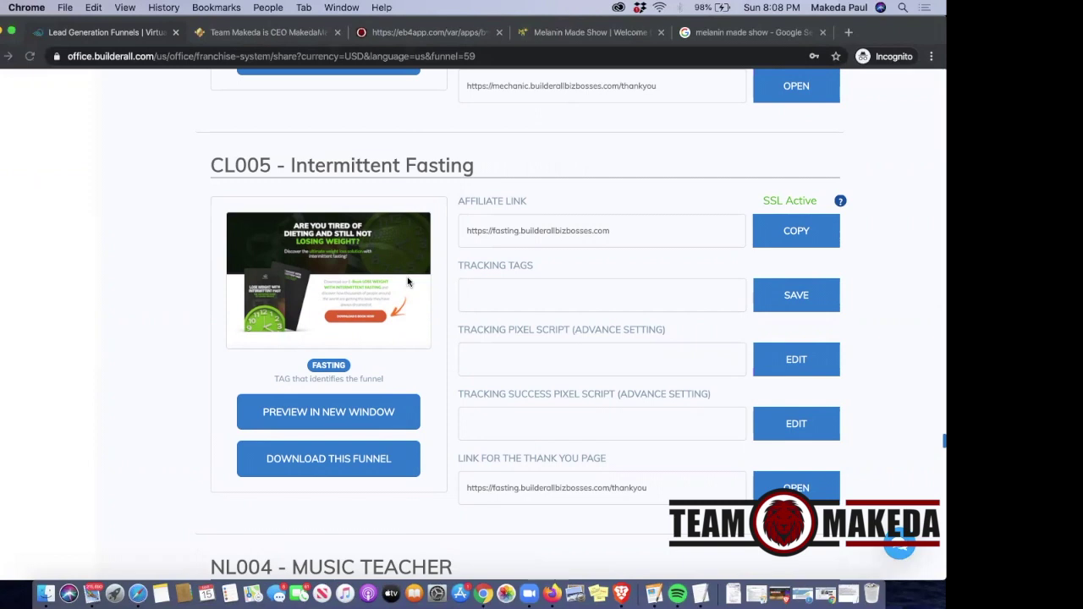
{"action": "scroll", "coordinate": [408, 281], "scroll_direction": "down", "scroll_amount": 10}
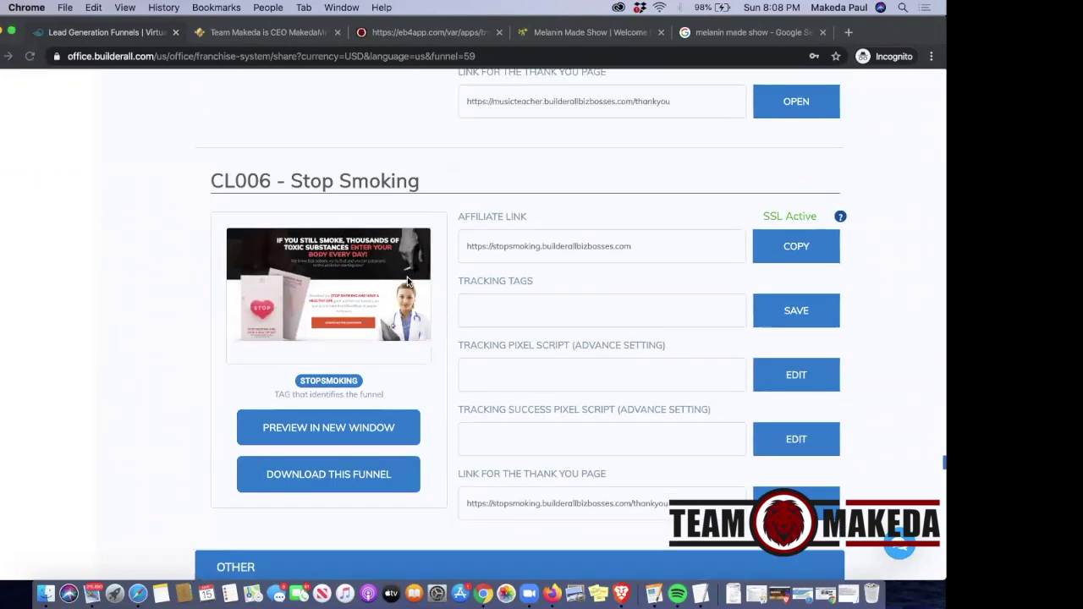
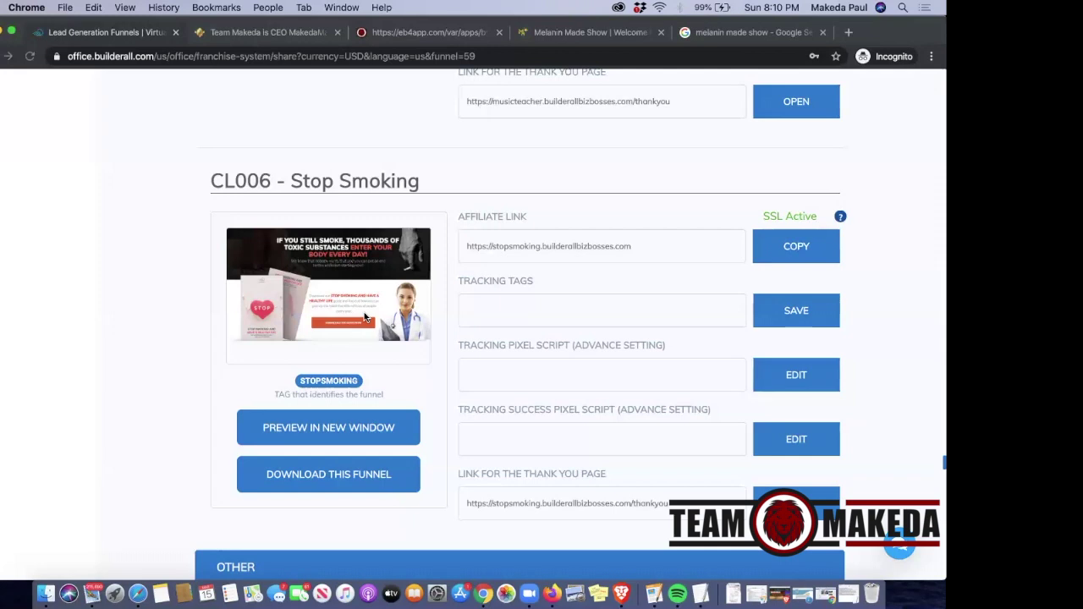
Review the Music Teacher, Intermittent Fasting, Mechanic and Auto Detailing funnels again and return to the start of the funnels page
{"action": "scroll", "coordinate": [319, 222], "scroll_direction": "up", "scroll_amount": 4}
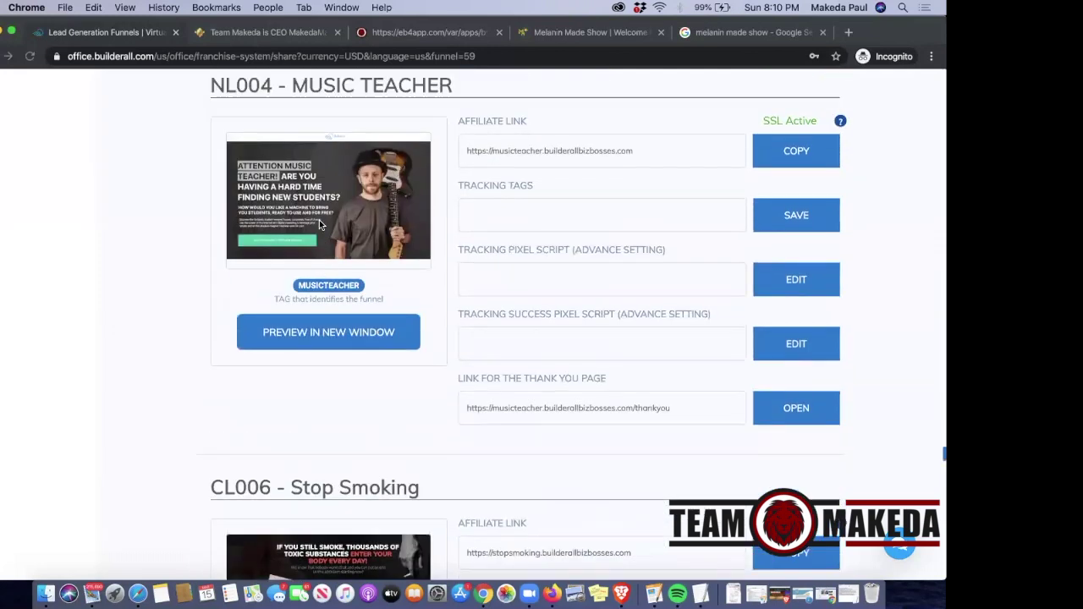
{"action": "scroll", "coordinate": [319, 220], "scroll_direction": "up", "scroll_amount": 5}
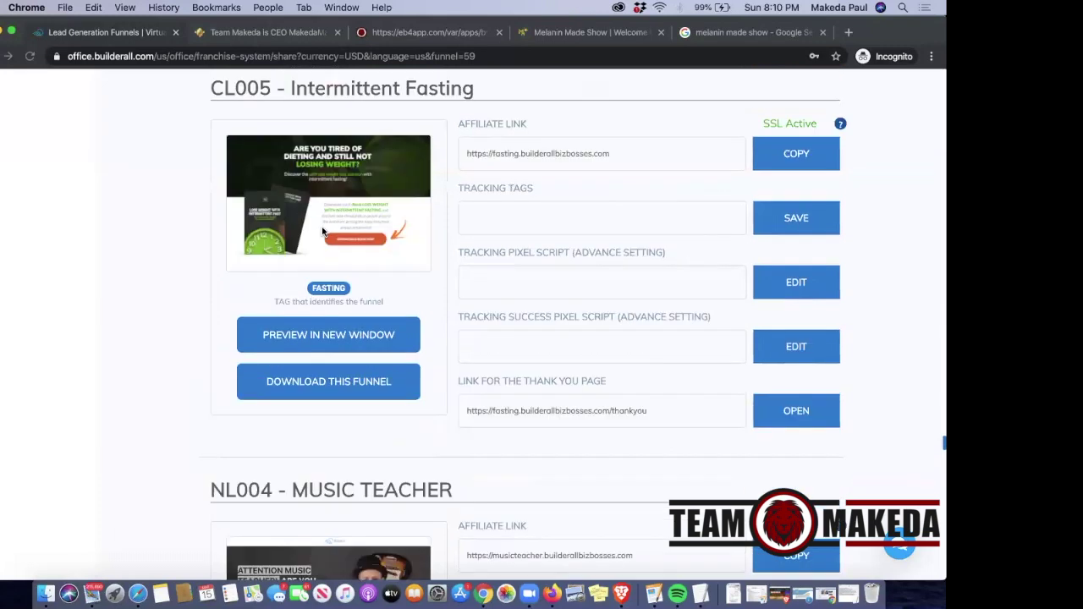
{"action": "scroll", "coordinate": [322, 231], "scroll_direction": "up", "scroll_amount": 1}
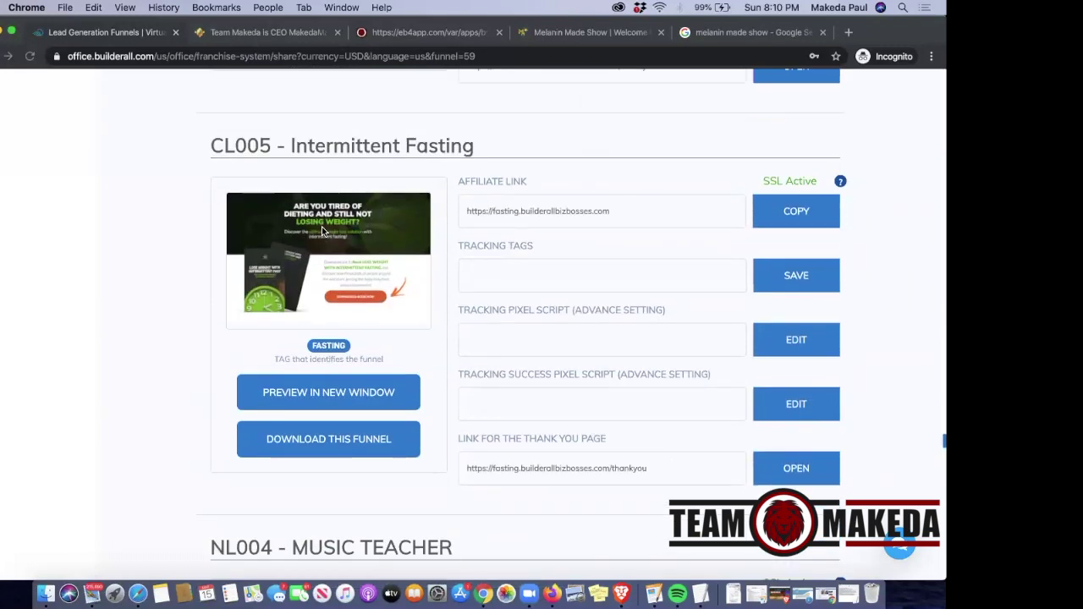
{"action": "scroll", "coordinate": [321, 227], "scroll_direction": "up", "scroll_amount": 5}
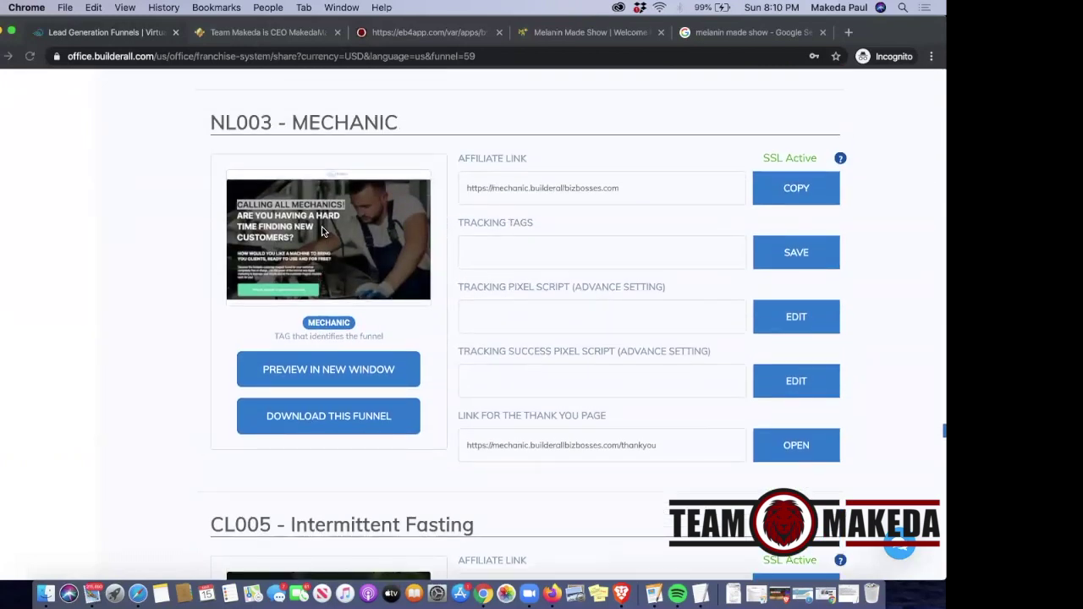
{"action": "scroll", "coordinate": [322, 230], "scroll_direction": "up", "scroll_amount": 15}
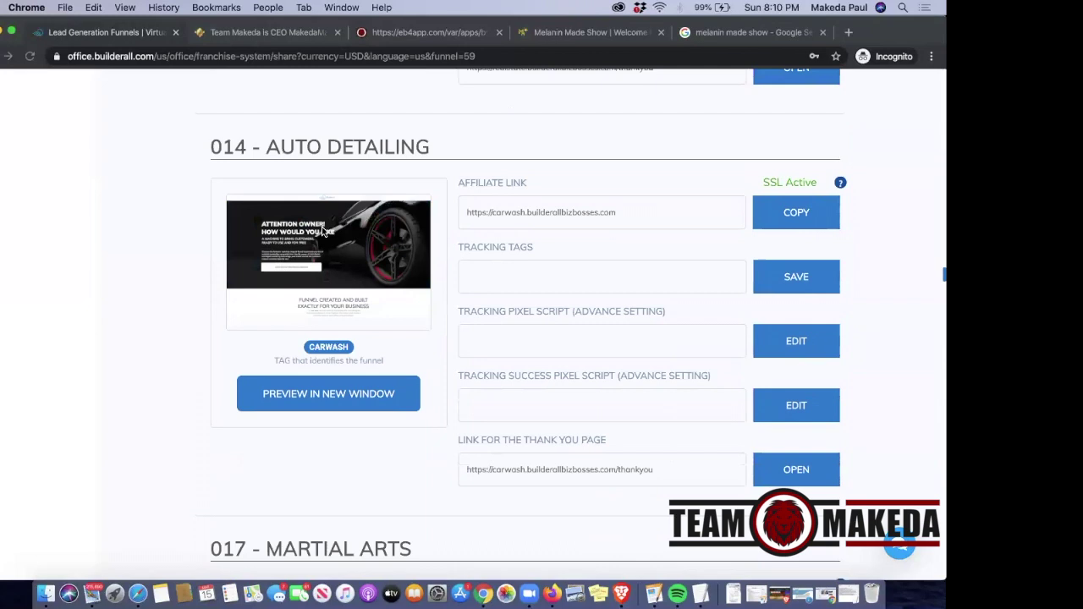
{"action": "scroll", "coordinate": [321, 230], "scroll_direction": "up", "scroll_amount": 5}
{"action": "scroll", "coordinate": [506, 231], "scroll_direction": "up", "scroll_amount": 5}
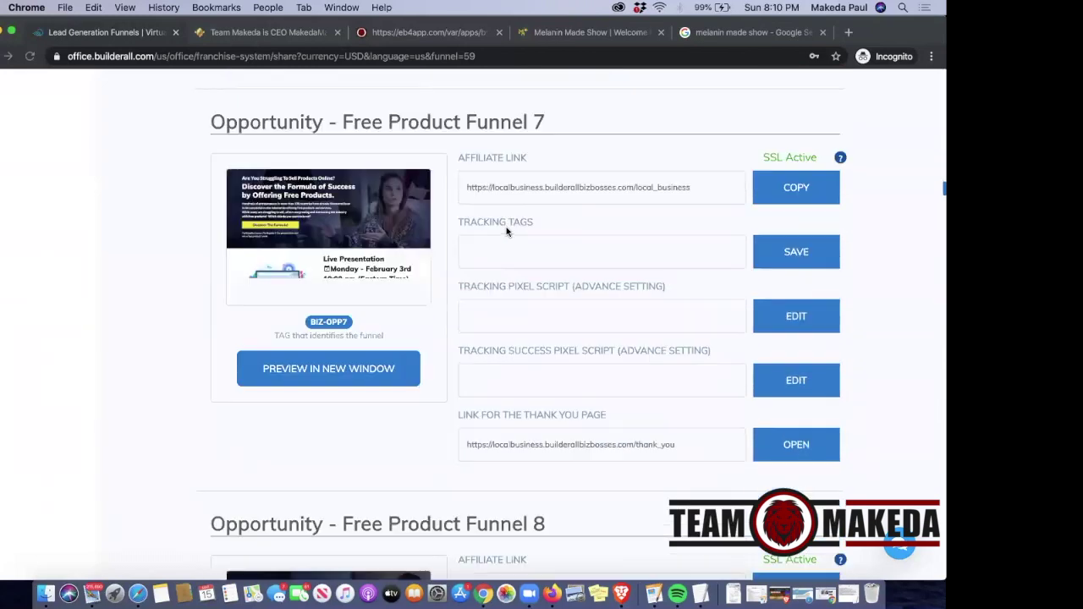
{"action": "scroll", "coordinate": [506, 231], "scroll_direction": "up", "scroll_amount": 15}
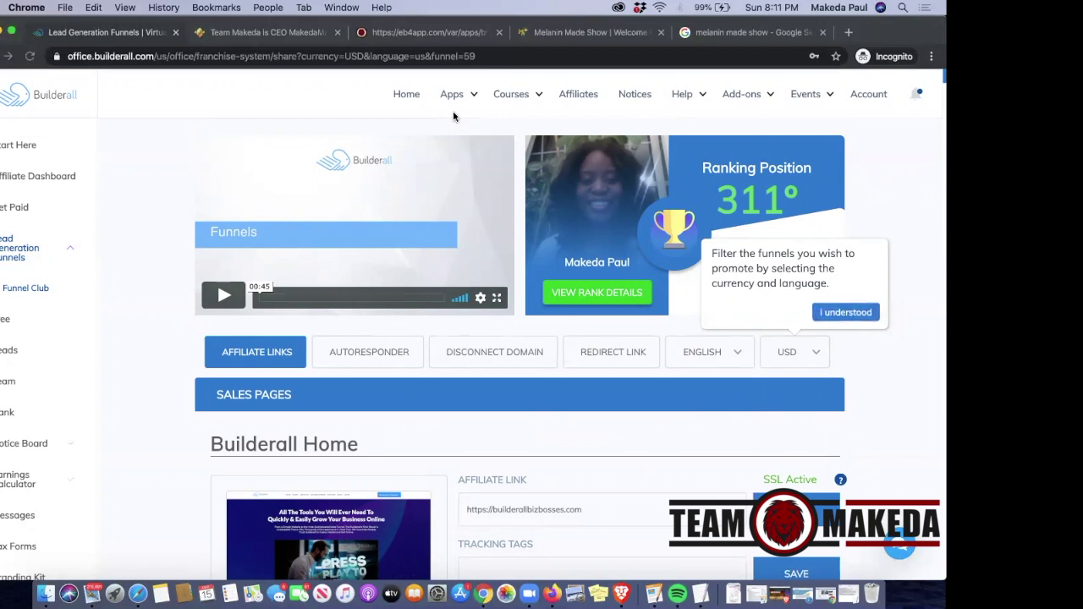
{"action": "key", "text": "XF86AudioLowerVolume"}
{"action": "key", "text": "XF86AudioLowerVolume"}
{"action": "left_click", "coordinate": [455, 96]}
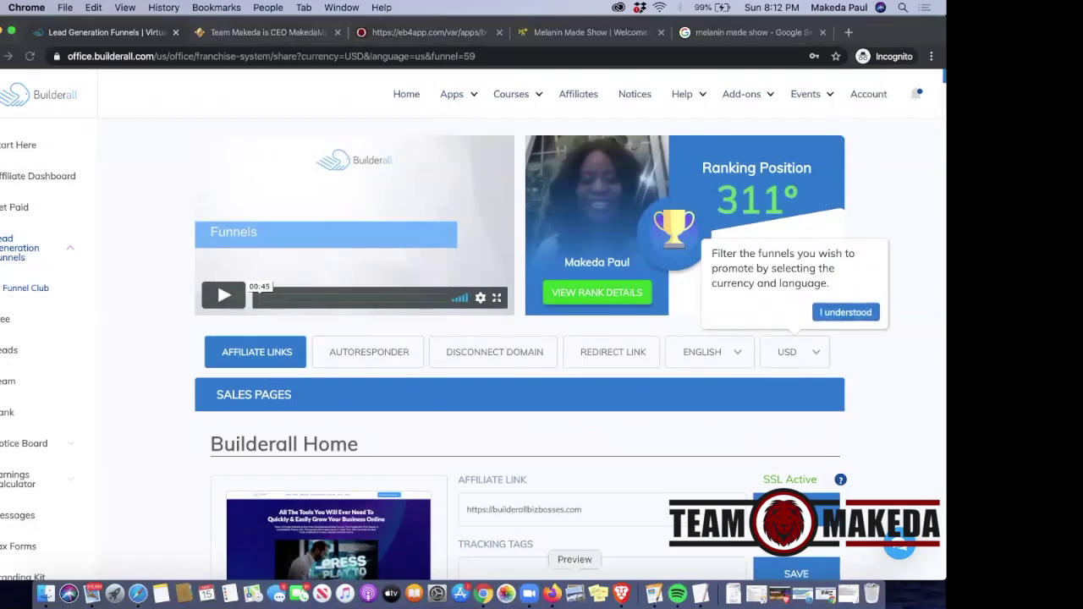
Open the Redirect Link dialog from the options above the sales pages
{"action": "scroll", "coordinate": [444, 439], "scroll_direction": "down", "scroll_amount": 3}
{"action": "scroll", "coordinate": [443, 446], "scroll_direction": "down", "scroll_amount": 1}
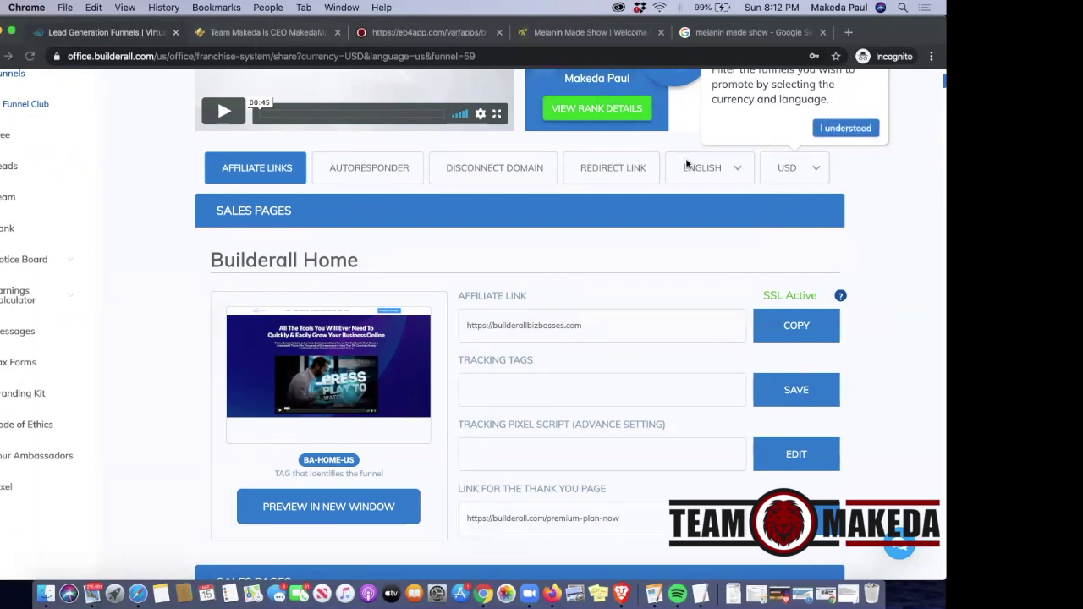
{"action": "left_click", "coordinate": [629, 174]}
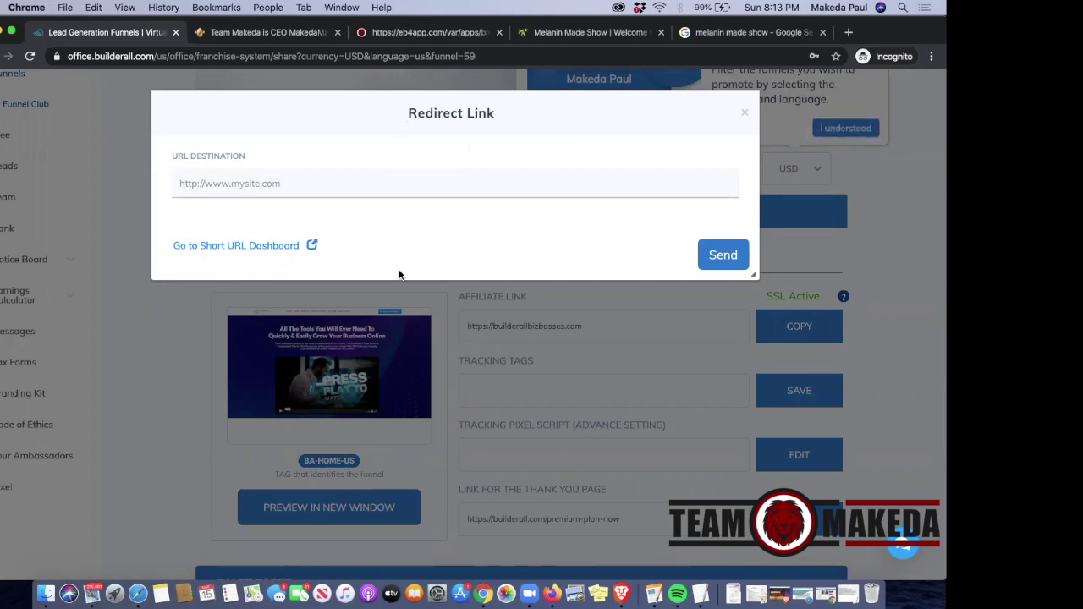
{"action": "left_click", "coordinate": [240, 182]}
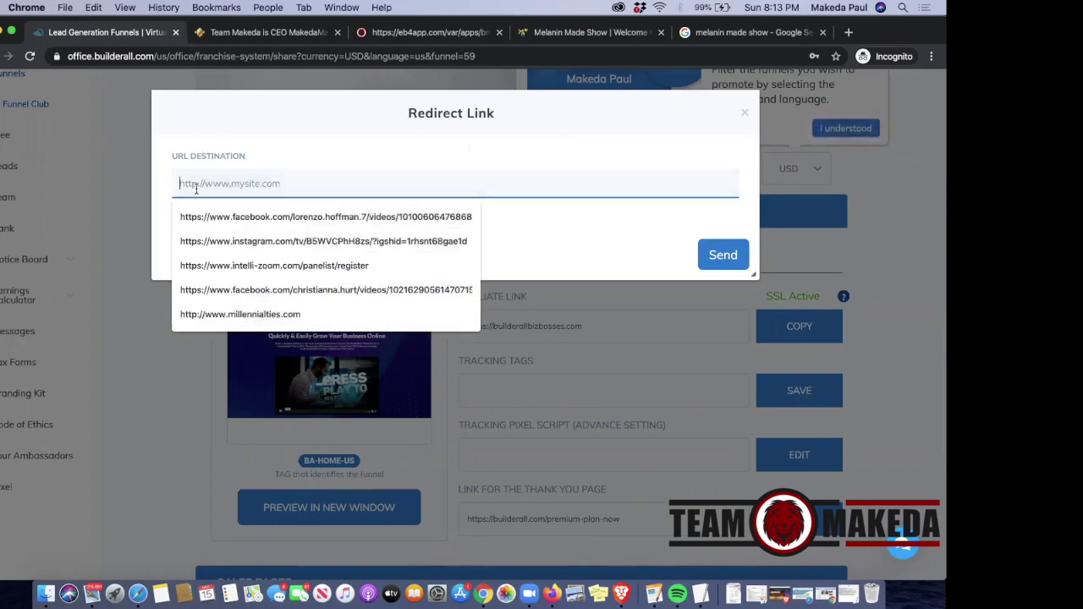
{"action": "type", "text": "https://doyou-know.builderallbizbosses.com/doyouknow"}
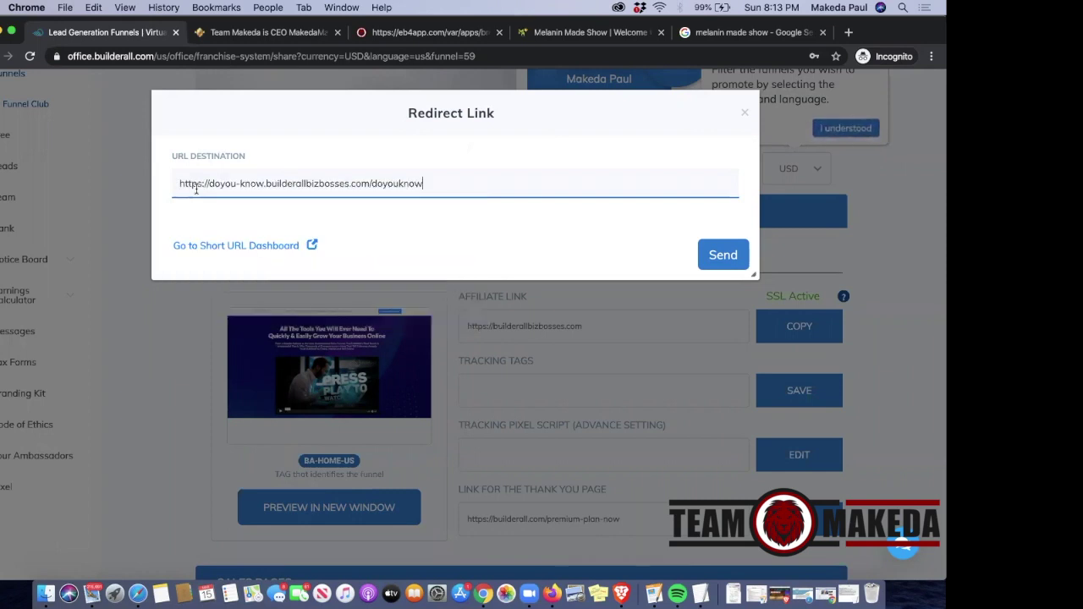
{"action": "key", "text": "super+z"}
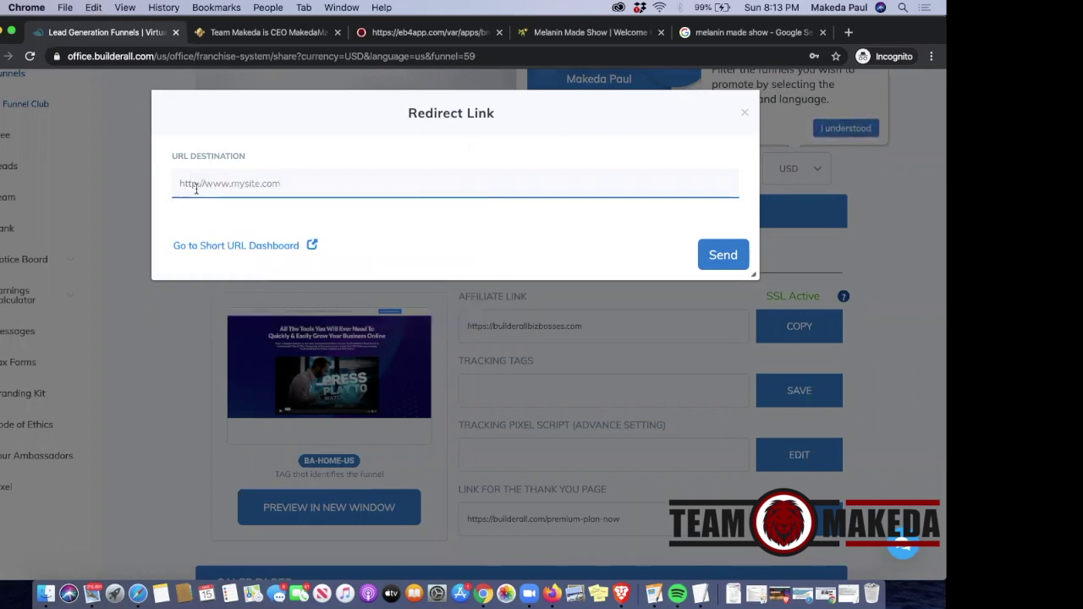
{"action": "left_click", "coordinate": [622, 38]}
{"action": "double_click", "coordinate": [209, 57]}
{"action": "left_click", "coordinate": [209, 57]}
{"action": "key", "text": "super+c"}
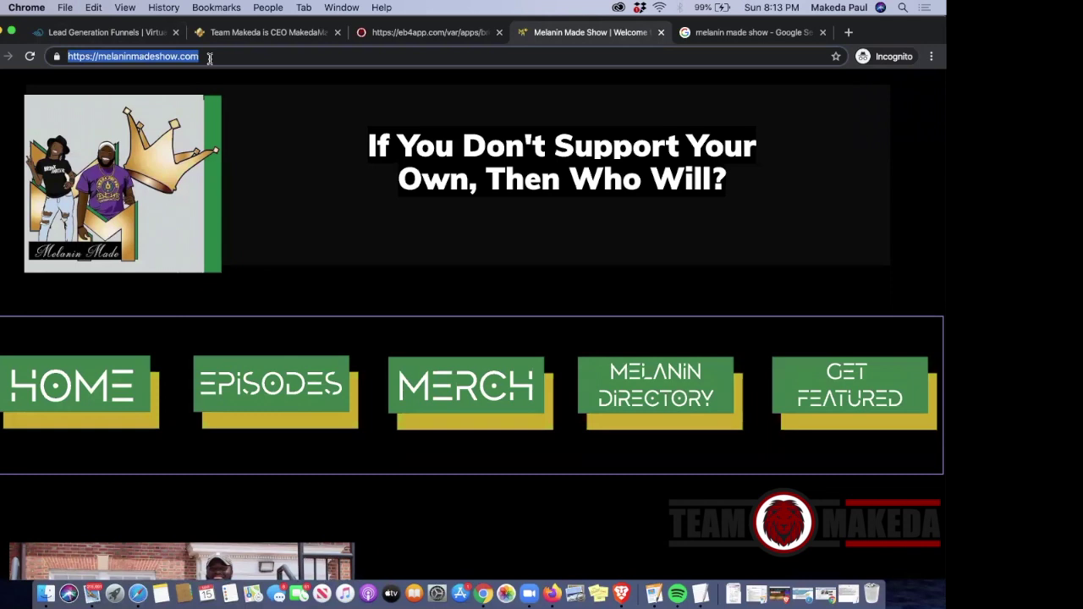
{"action": "left_click", "coordinate": [127, 33]}
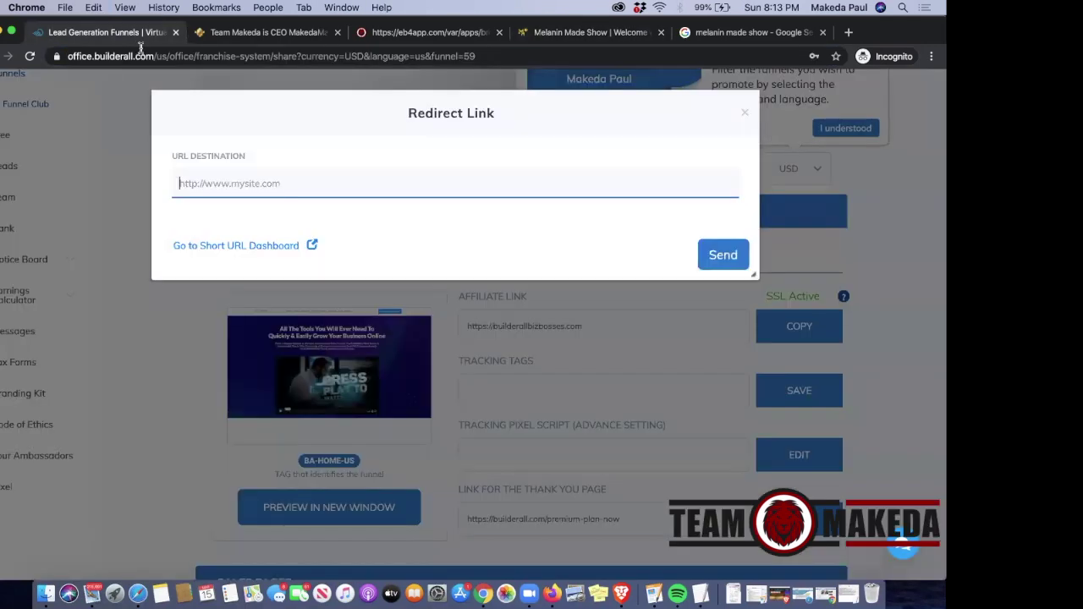
{"action": "left_click", "coordinate": [290, 170]}
{"action": "key", "text": "super+v"}
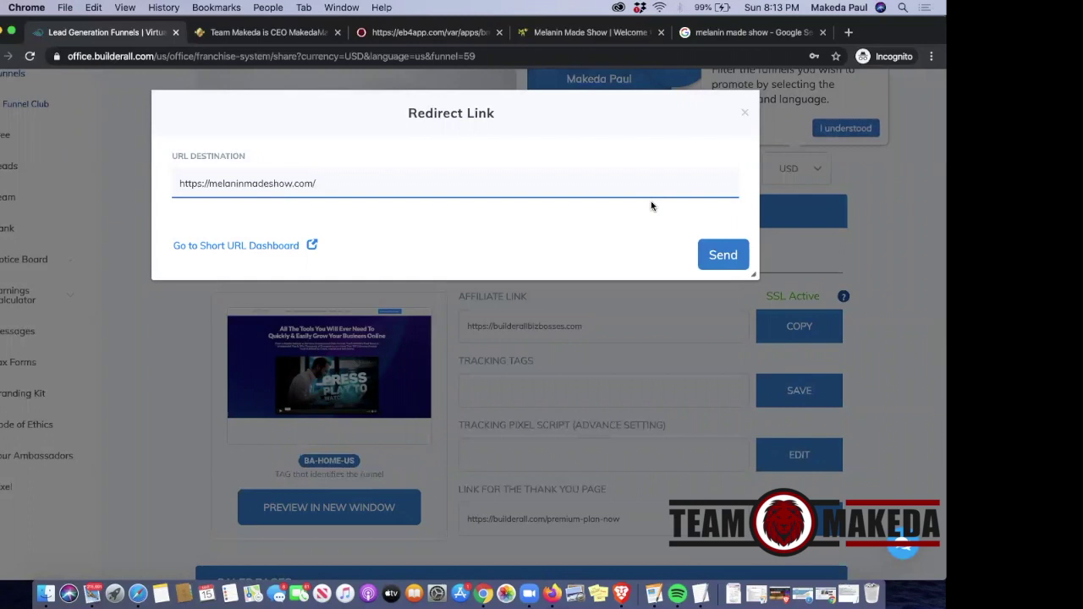
{"action": "left_click", "coordinate": [725, 254]}
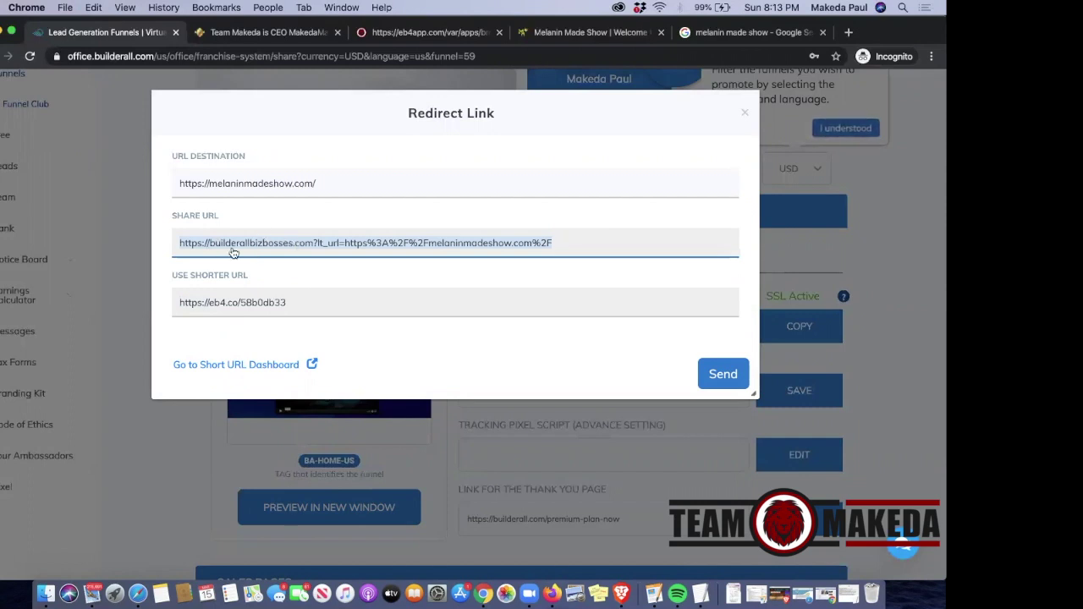
Select the generated short URL, open the Short URL Dashboard and look through the list of shortened URLs
{"action": "left_click", "coordinate": [305, 309]}
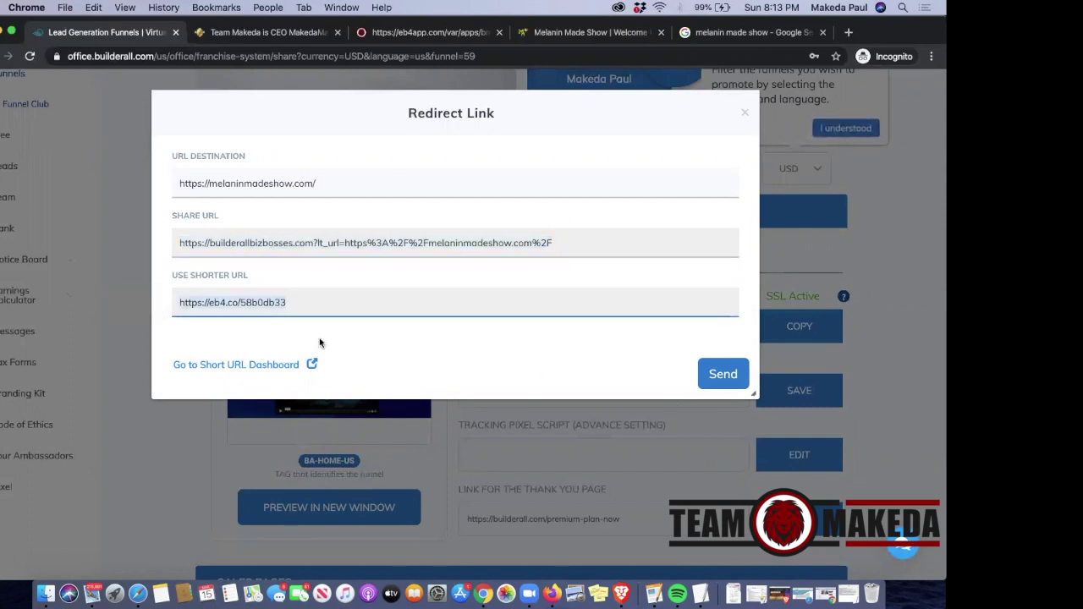
{"action": "left_click", "coordinate": [257, 366]}
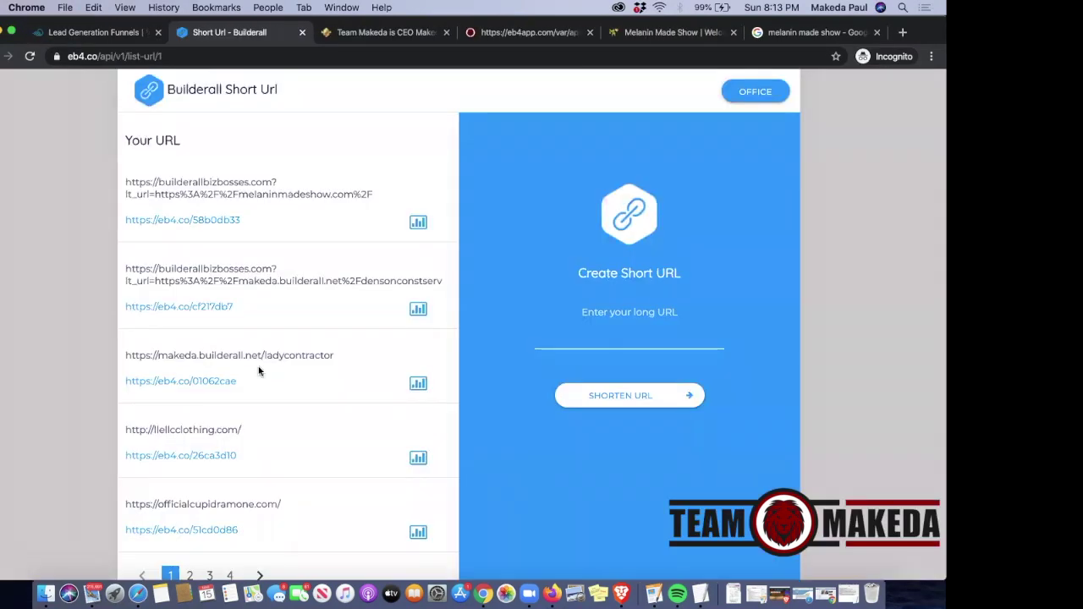
{"action": "scroll", "coordinate": [259, 364], "scroll_direction": "down", "scroll_amount": 2}
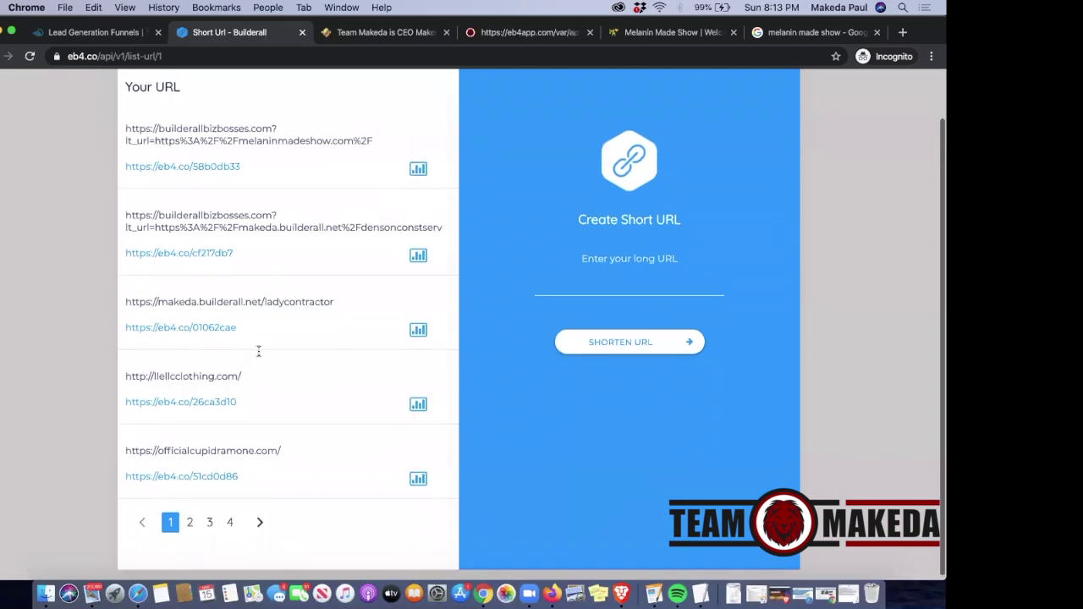
{"action": "scroll", "coordinate": [259, 353], "scroll_direction": "up", "scroll_amount": 2}
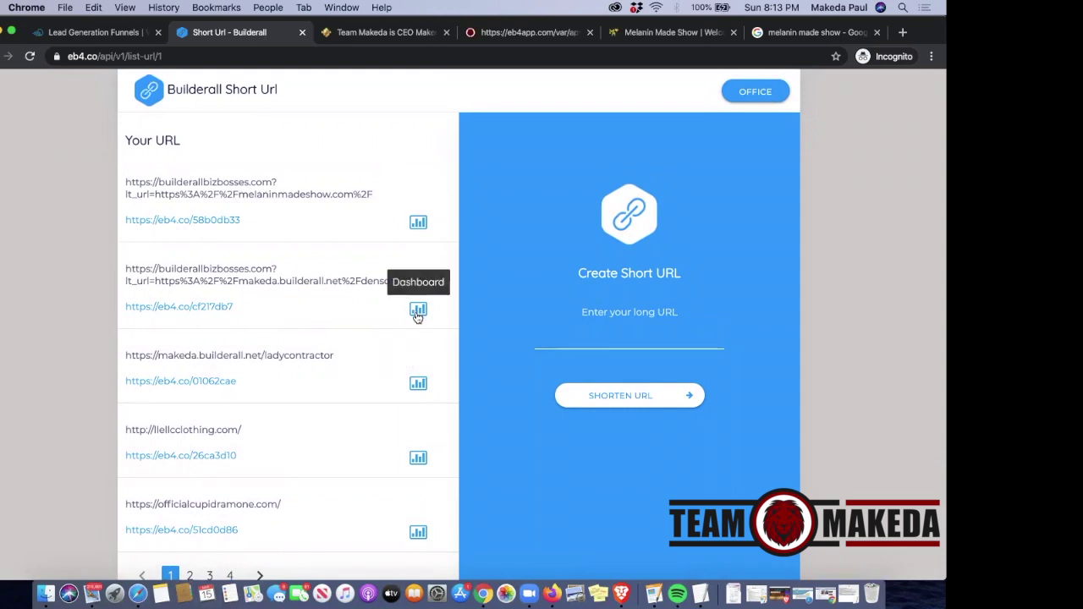
{"action": "scroll", "coordinate": [417, 322], "scroll_direction": "down", "scroll_amount": 2}
{"action": "left_click", "coordinate": [419, 474]}
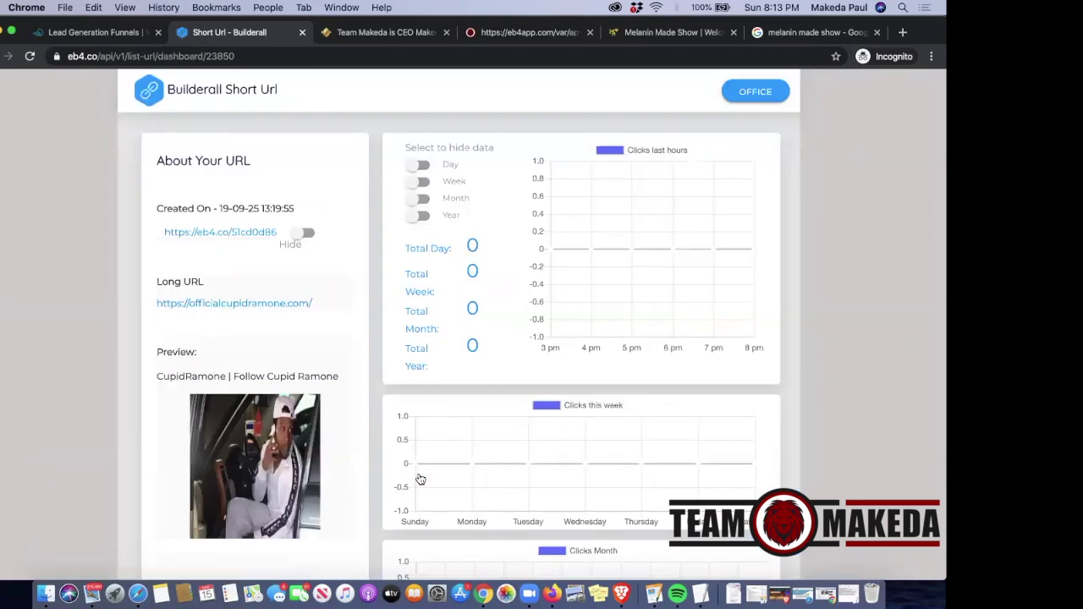
{"action": "scroll", "coordinate": [470, 344], "scroll_direction": "down", "scroll_amount": 3}
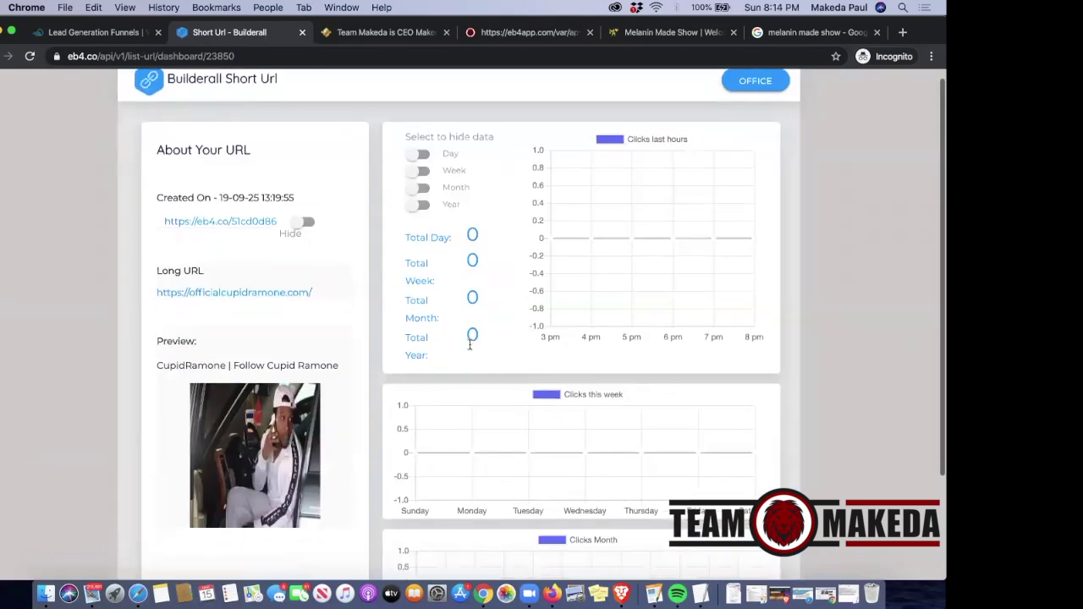
{"action": "scroll", "coordinate": [470, 345], "scroll_direction": "up", "scroll_amount": 3}
{"action": "scroll", "coordinate": [471, 347], "scroll_direction": "down", "scroll_amount": 3}
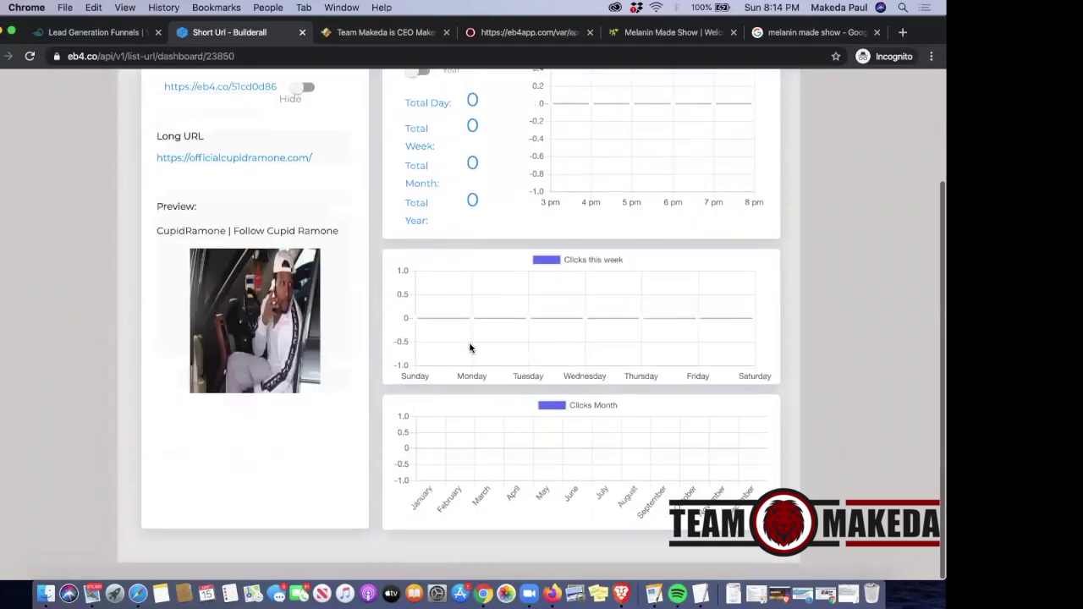
{"action": "scroll", "coordinate": [470, 347], "scroll_direction": "up", "scroll_amount": 3}
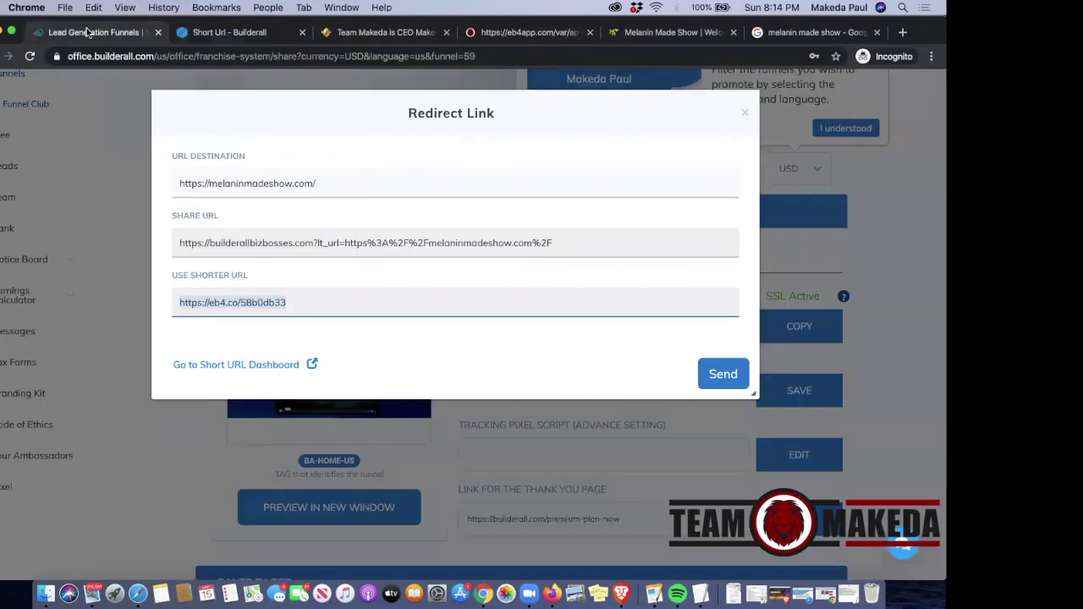
Return to the Lead Generation Funnels page, select the redirect link's share URL and close the Redirect Link dialog
{"action": "left_click", "coordinate": [87, 34]}
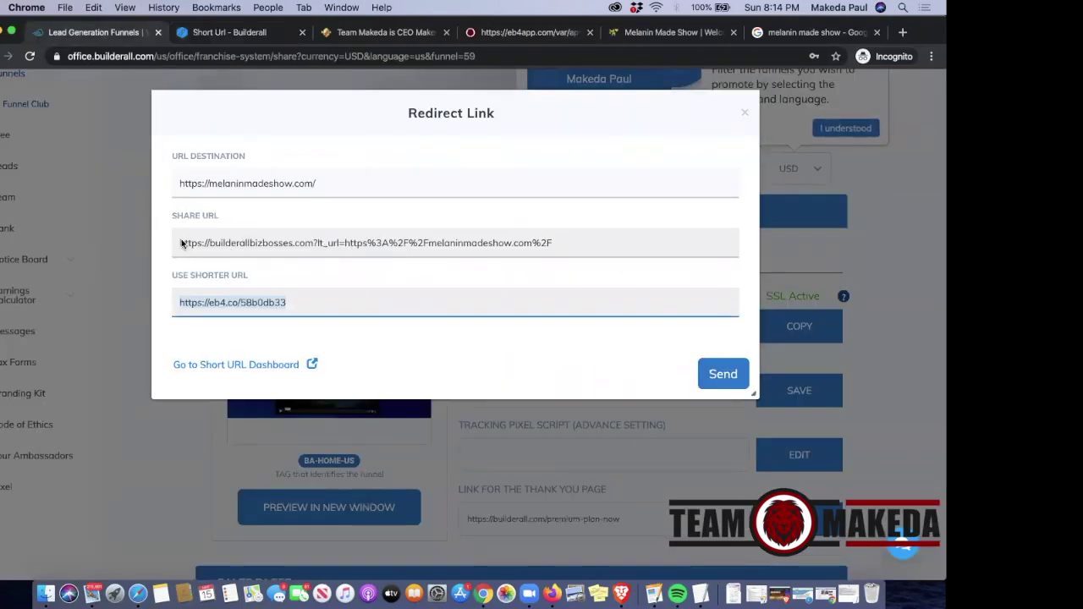
{"action": "left_click", "coordinate": [426, 251]}
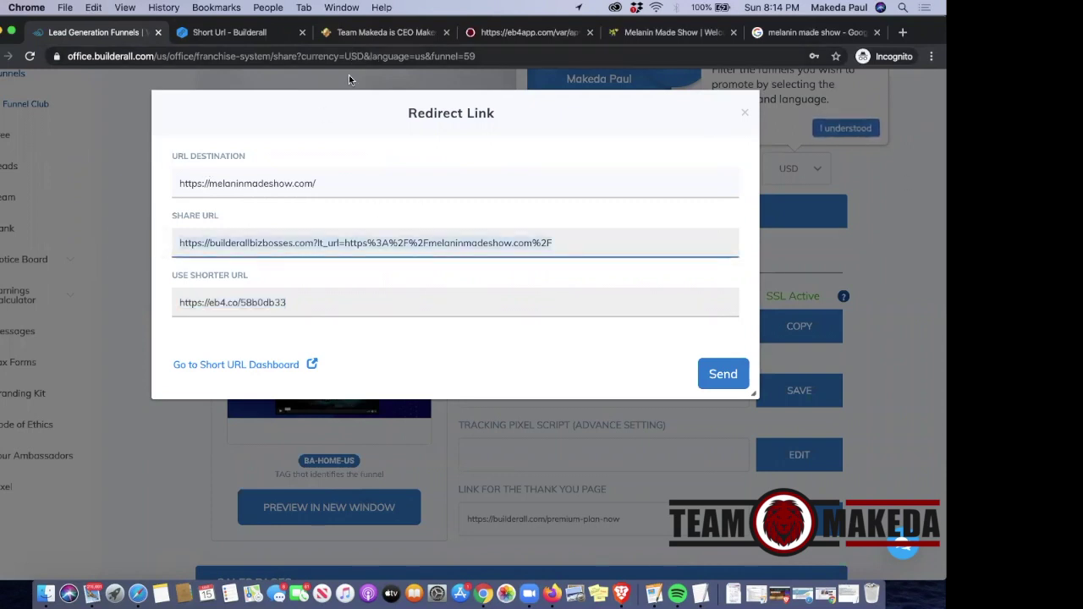
{"action": "left_click", "coordinate": [899, 215]}
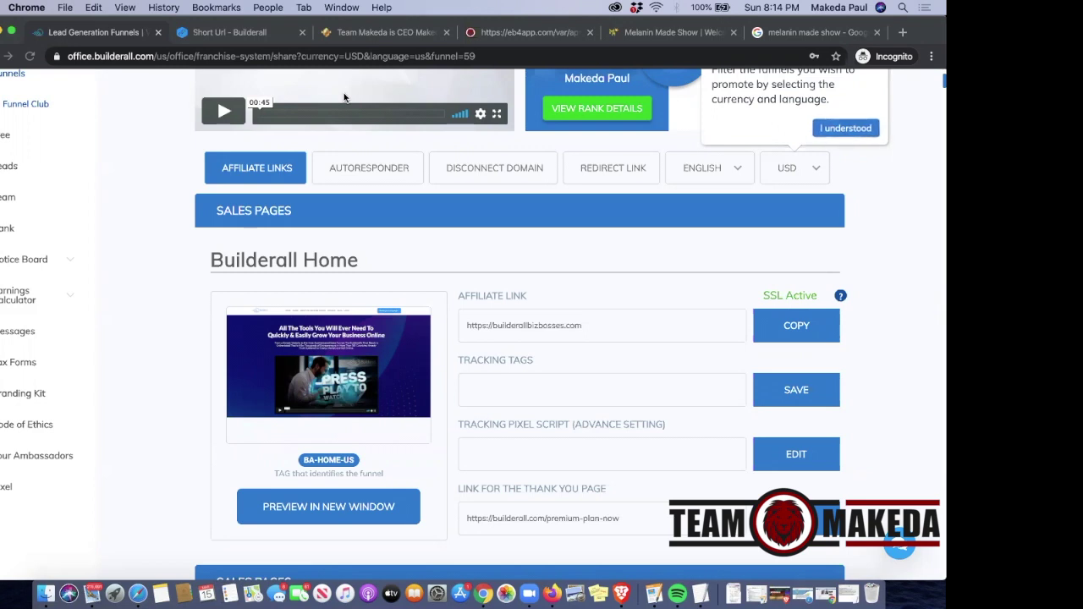
{"action": "left_click", "coordinate": [268, 576]}
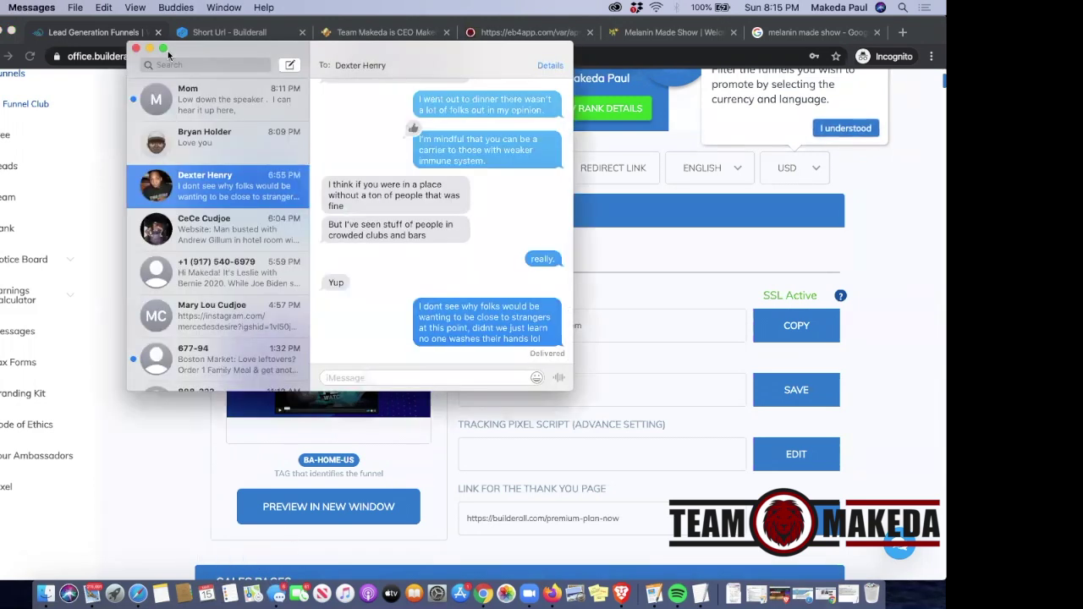
{"action": "left_click", "coordinate": [135, 48]}
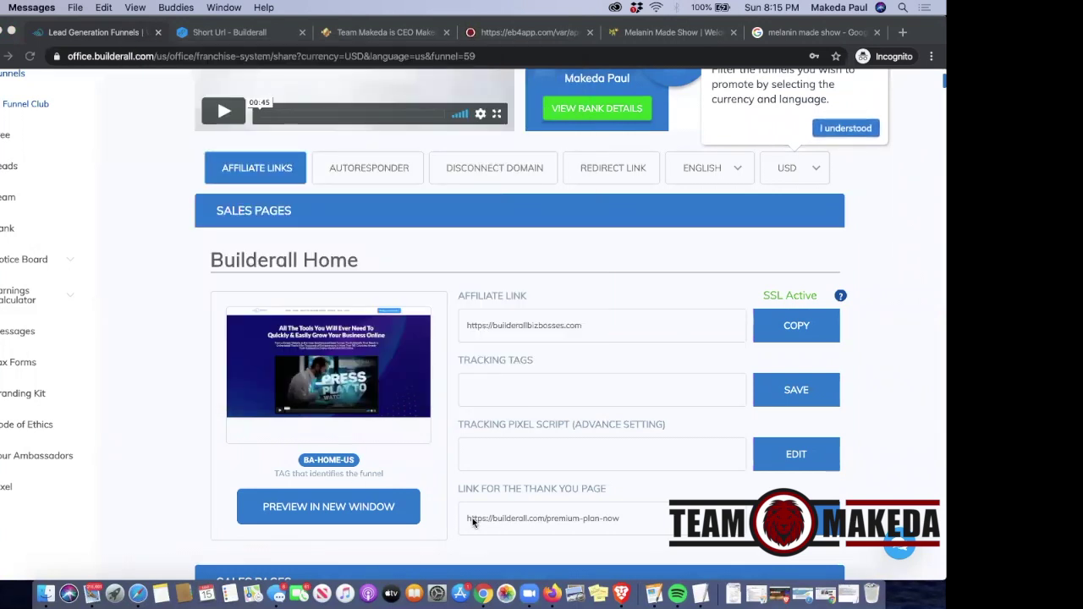
{"action": "left_click", "coordinate": [903, 8]}
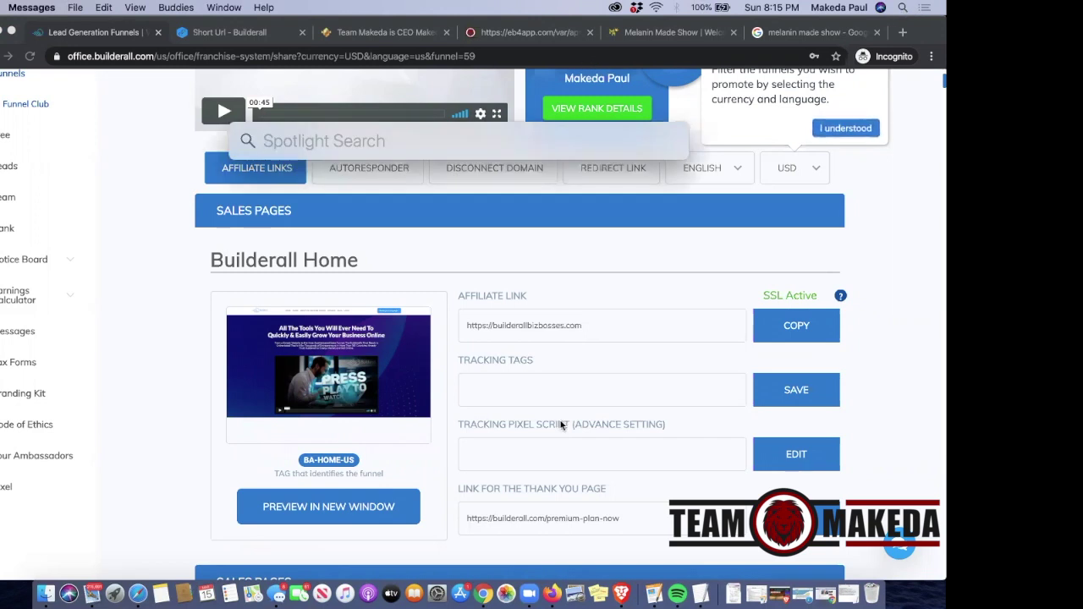
{"action": "left_click", "coordinate": [632, 271]}
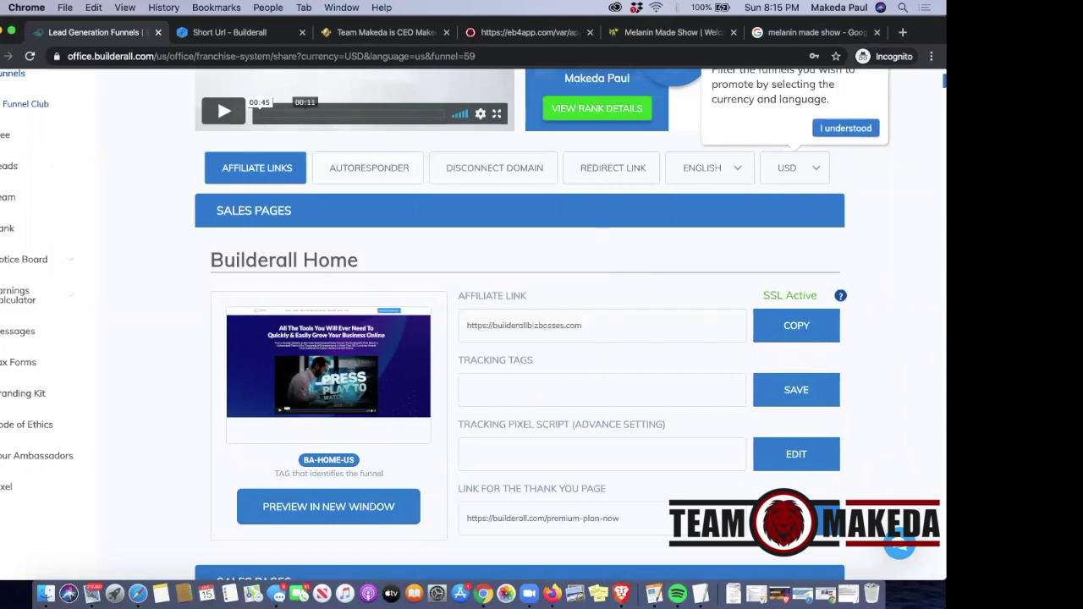
Dismiss the hint about filtering funnels by currency and language on the funnels page
{"action": "scroll", "coordinate": [4, 446], "scroll_direction": "up", "scroll_amount": 3}
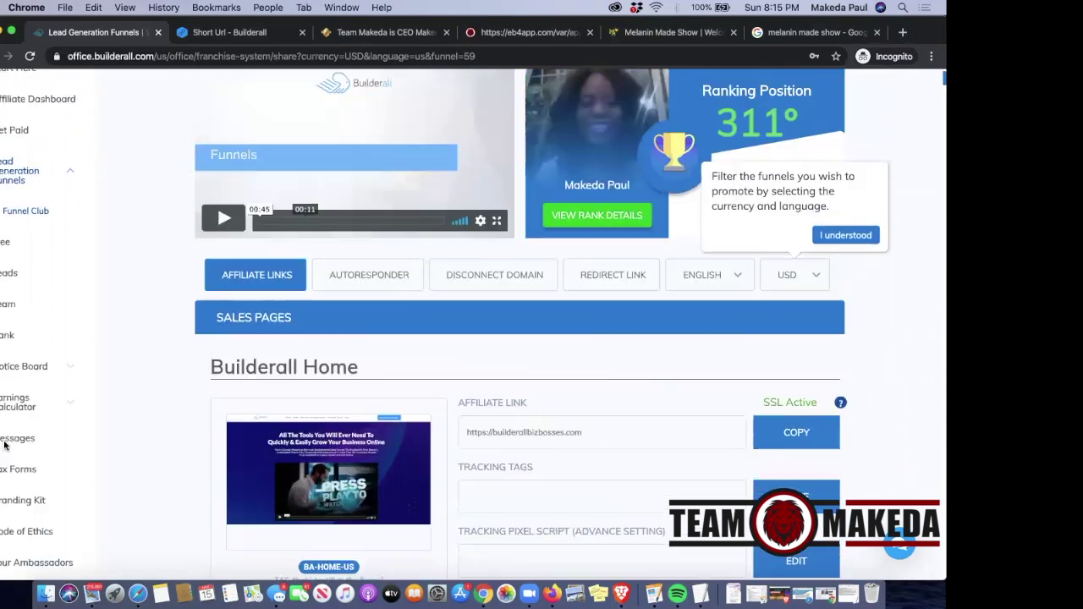
{"action": "scroll", "coordinate": [4, 446], "scroll_direction": "down", "scroll_amount": 5}
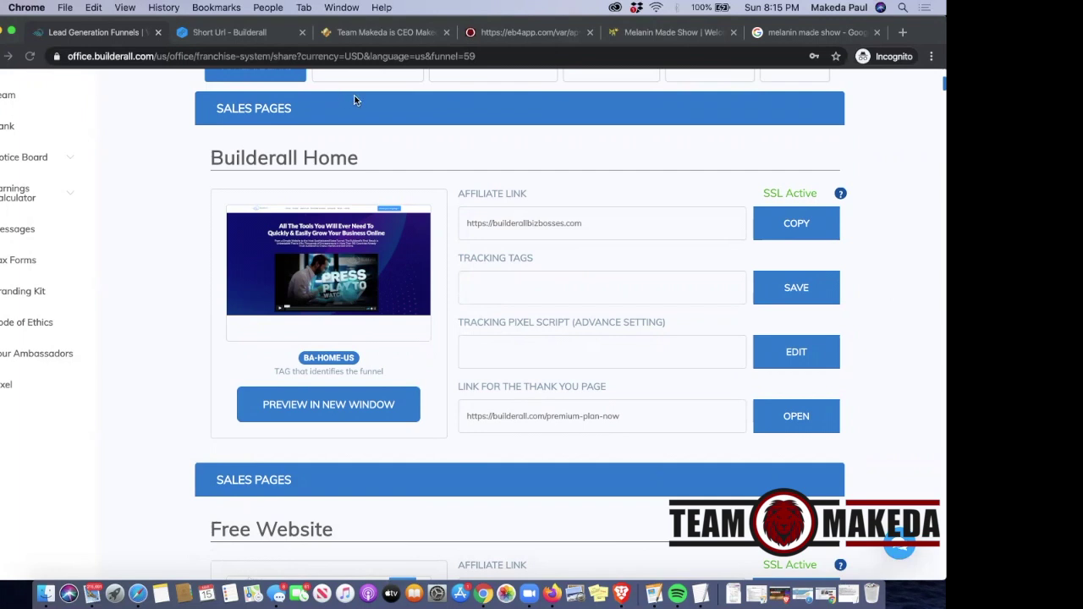
{"action": "scroll", "coordinate": [353, 99], "scroll_direction": "up", "scroll_amount": 5}
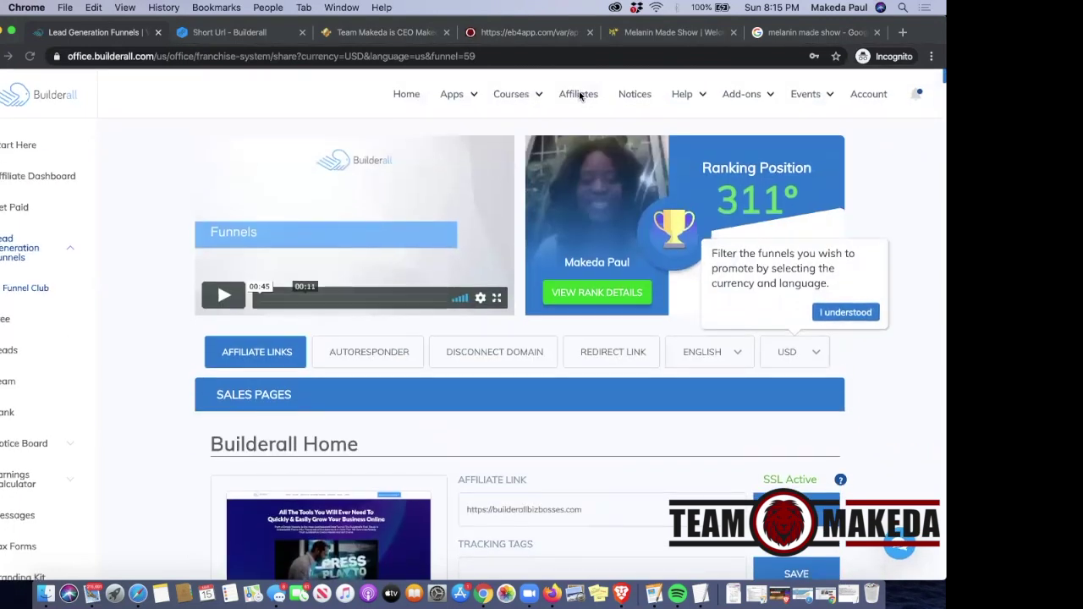
{"action": "left_click", "coordinate": [520, 96]}
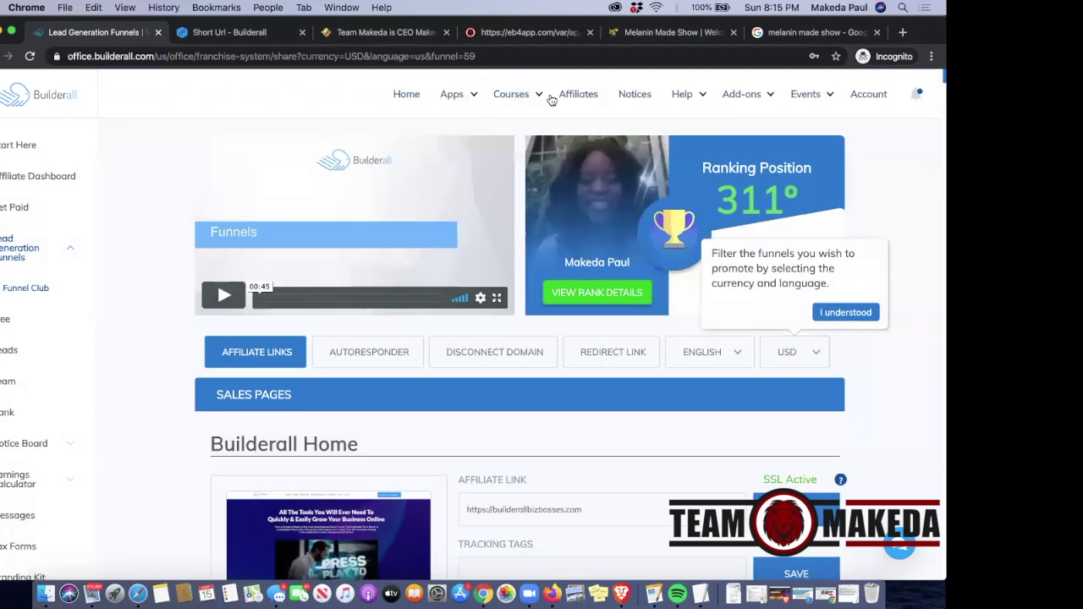
{"action": "mouse_move", "coordinate": [527, 95]}
{"action": "left_click", "coordinate": [845, 313]}
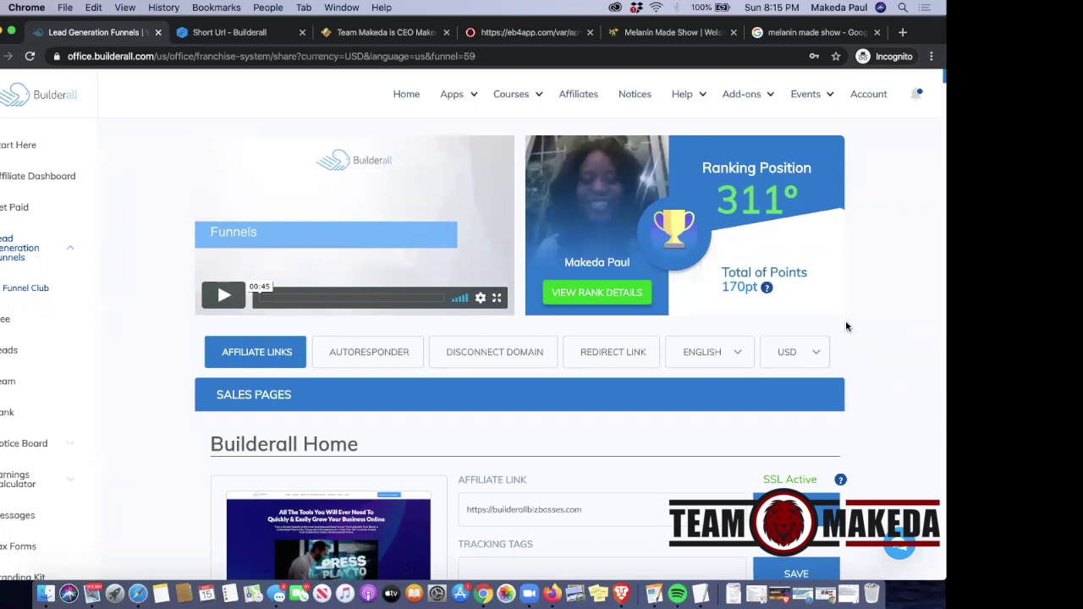
Browse the ready-made funnels from the sales pages through the opportunity, affiliate calculator and digital marketing funnels, and return to the page start
{"action": "scroll", "coordinate": [846, 326], "scroll_direction": "down", "scroll_amount": 15}
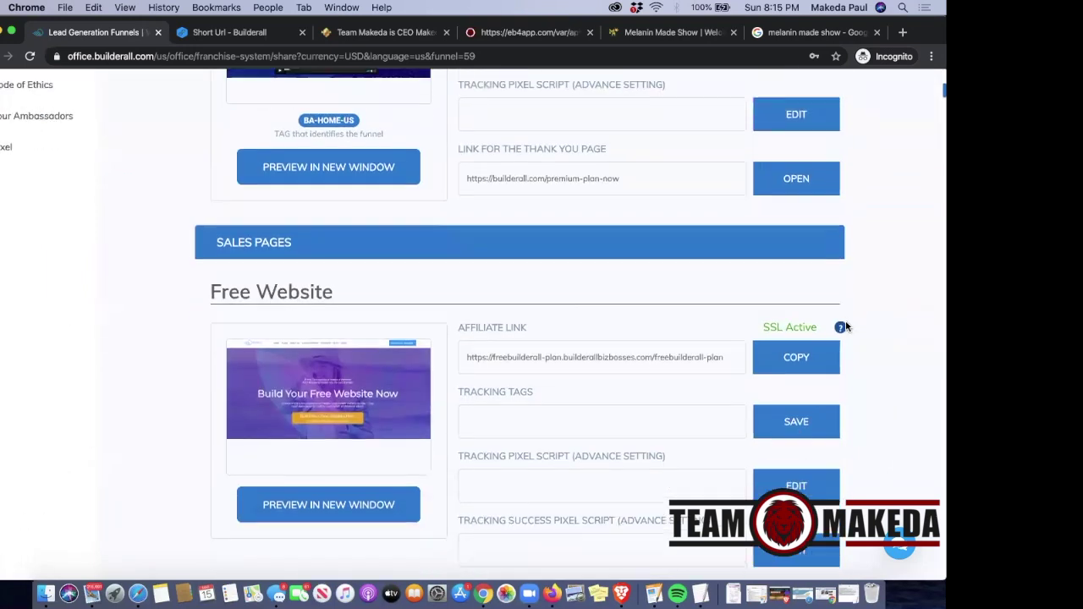
{"action": "scroll", "coordinate": [847, 326], "scroll_direction": "down", "scroll_amount": 15}
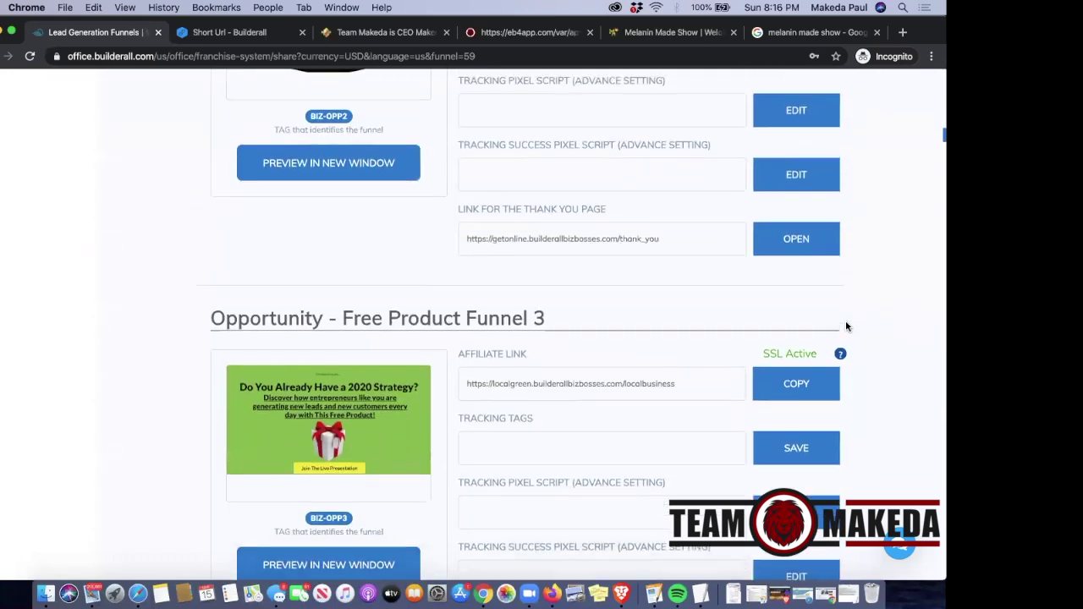
{"action": "scroll", "coordinate": [847, 326], "scroll_direction": "down", "scroll_amount": 20}
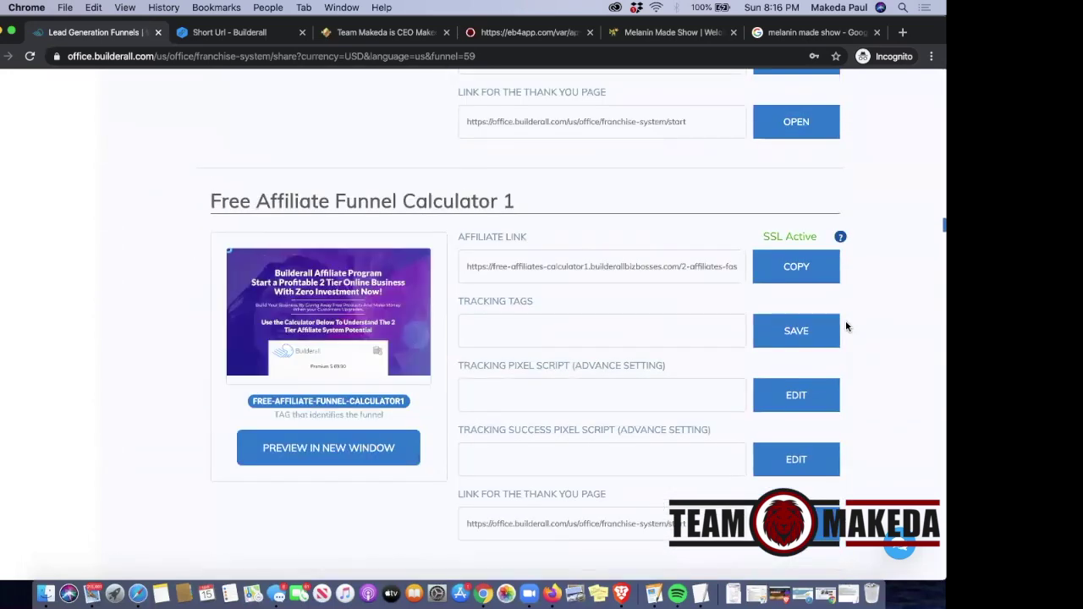
{"action": "scroll", "coordinate": [846, 326], "scroll_direction": "down", "scroll_amount": 5}
{"action": "scroll", "coordinate": [847, 326], "scroll_direction": "up", "scroll_amount": 10}
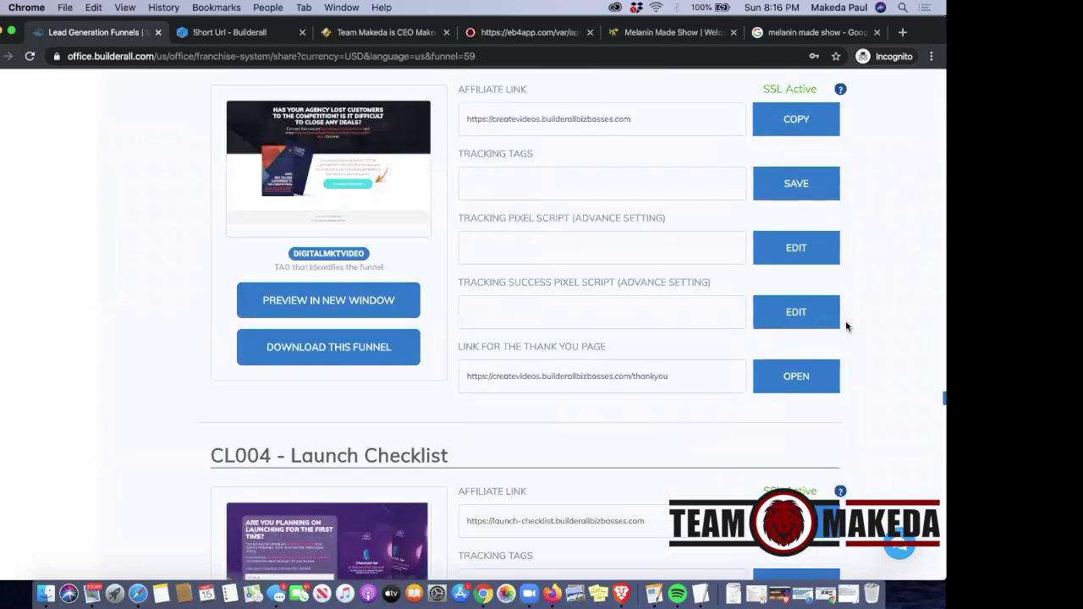
{"action": "scroll", "coordinate": [857, 406], "scroll_direction": "up", "scroll_amount": 20}
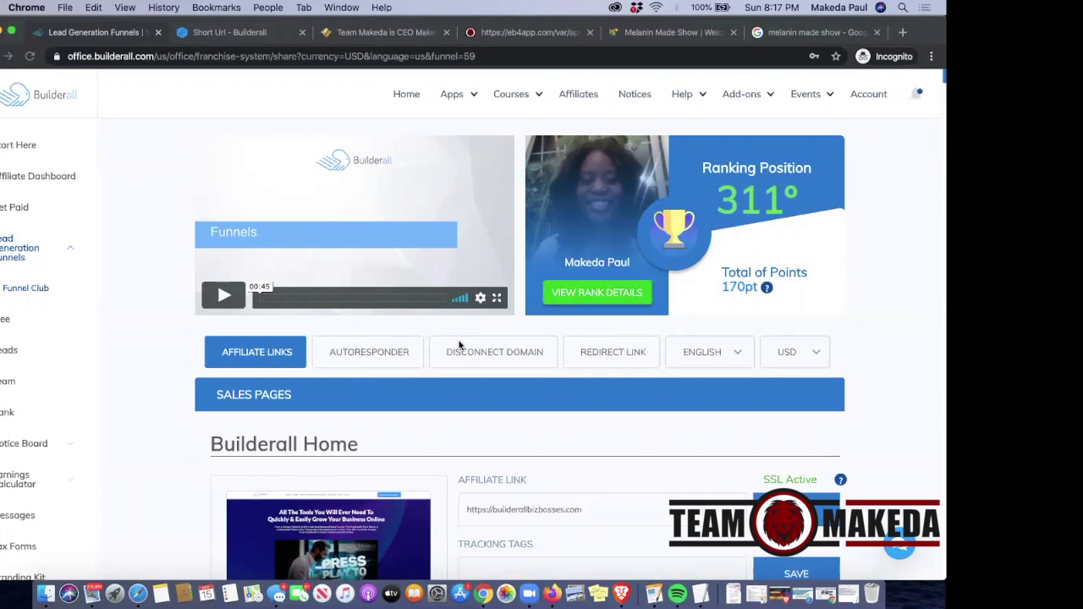
{"action": "scroll", "coordinate": [640, 515], "scroll_direction": "down", "scroll_amount": 1}
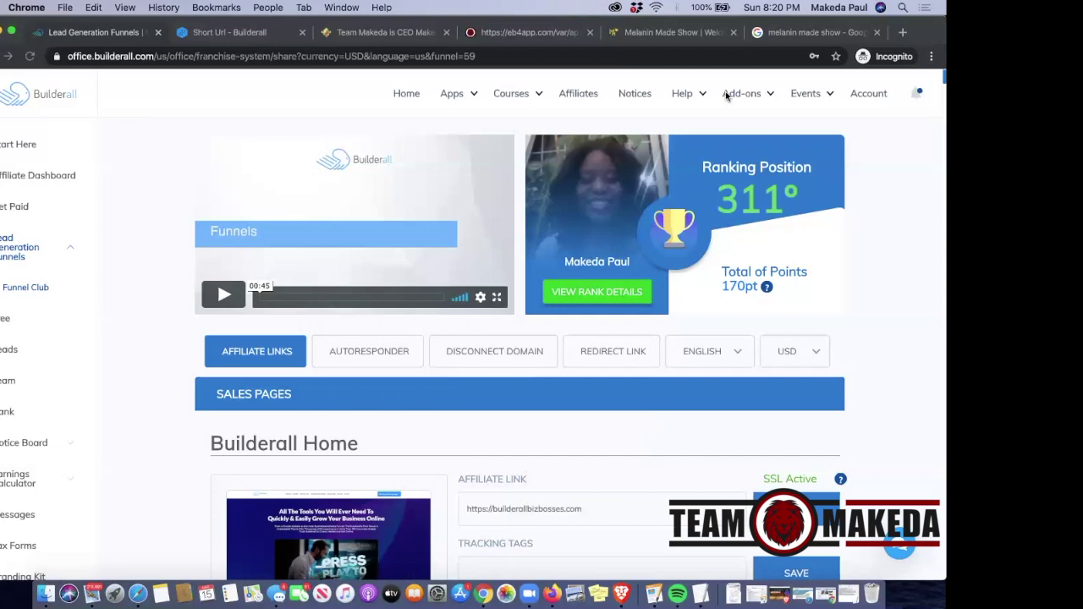
Look over the link buttons on the Team Makeda website and load tlc.makedamarkets.com in the same browser tab
{"action": "left_click", "coordinate": [387, 33]}
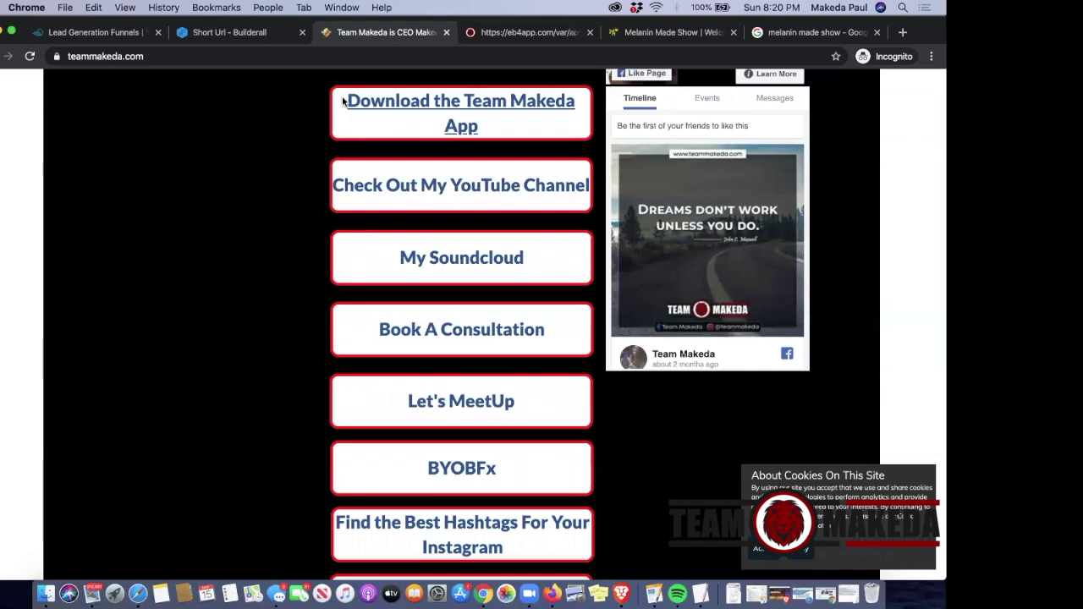
{"action": "scroll", "coordinate": [363, 254], "scroll_direction": "up", "scroll_amount": 3}
{"action": "scroll", "coordinate": [363, 252], "scroll_direction": "up", "scroll_amount": 1}
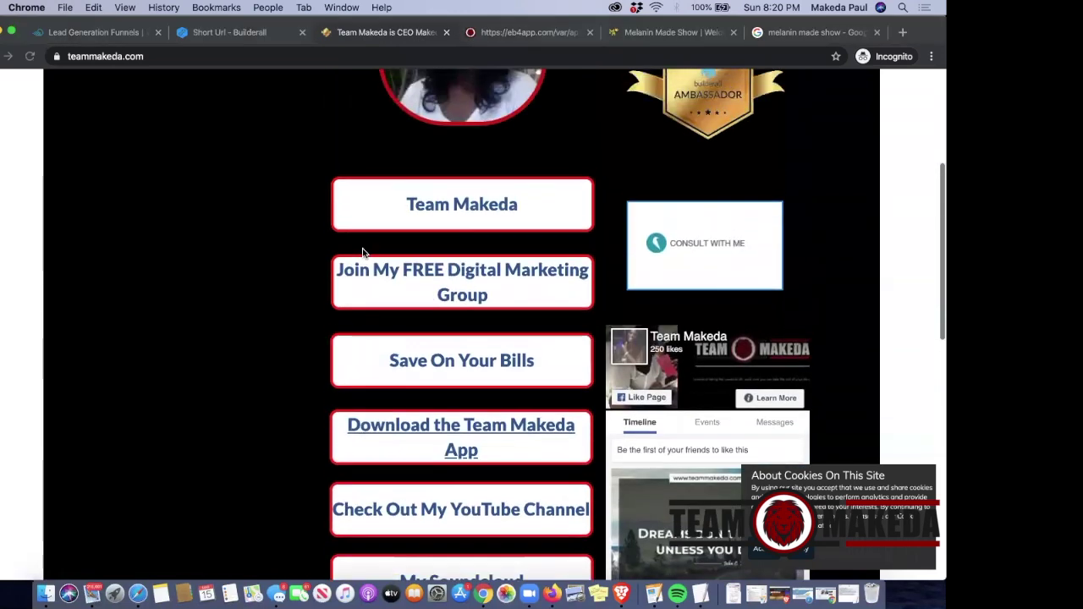
{"action": "left_click", "coordinate": [272, 51]}
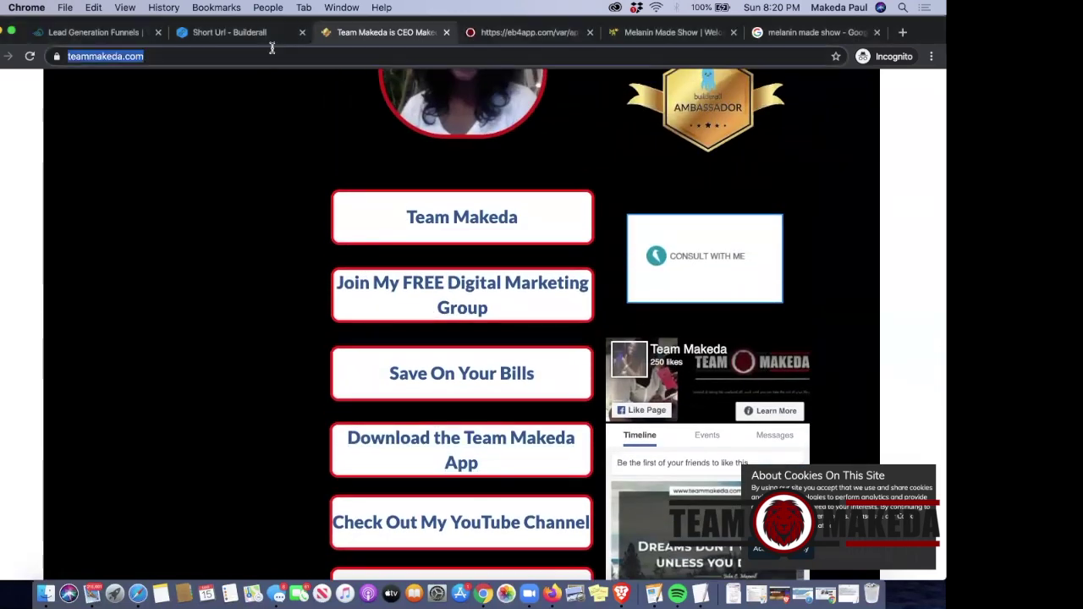
{"action": "type", "text": "tlc."}
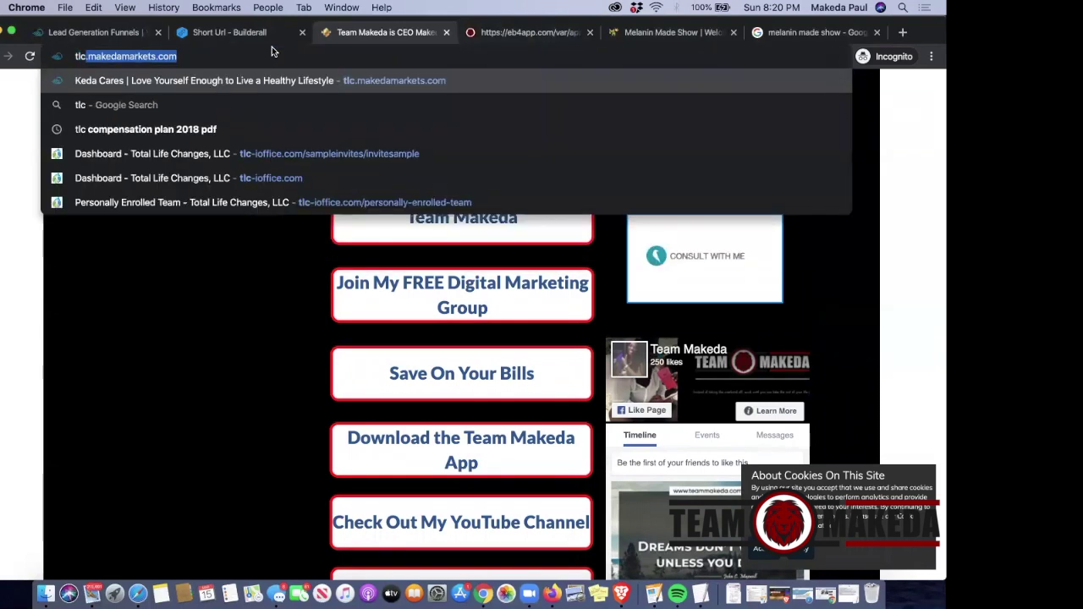
{"action": "key", "text": "Return"}
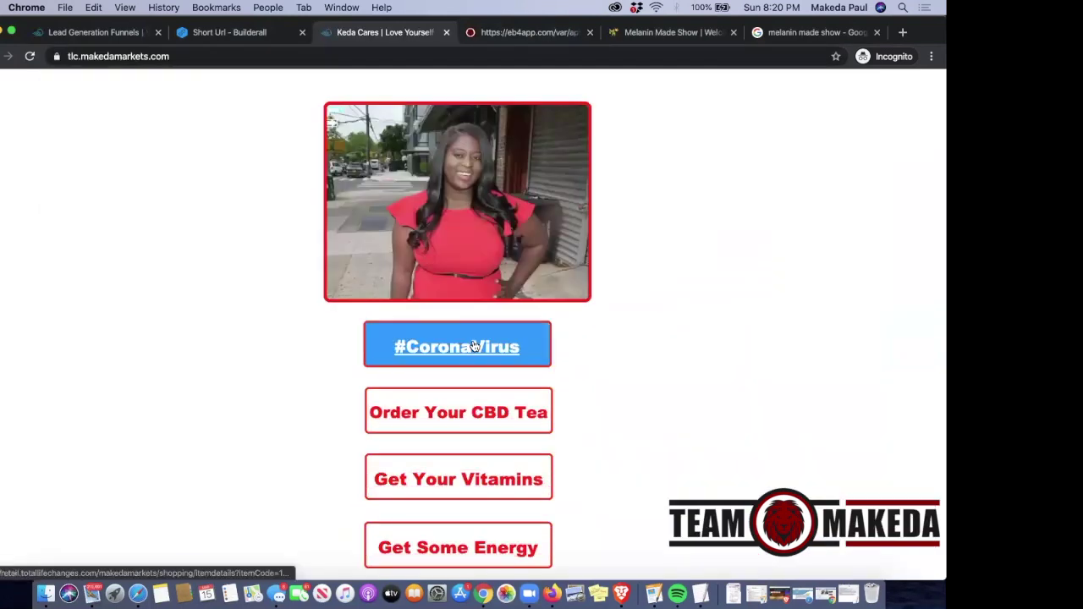
Follow the #CoronaVirus link to the Chaga product page, dismiss the country and language dialog and read the product description
{"action": "left_click", "coordinate": [472, 340]}
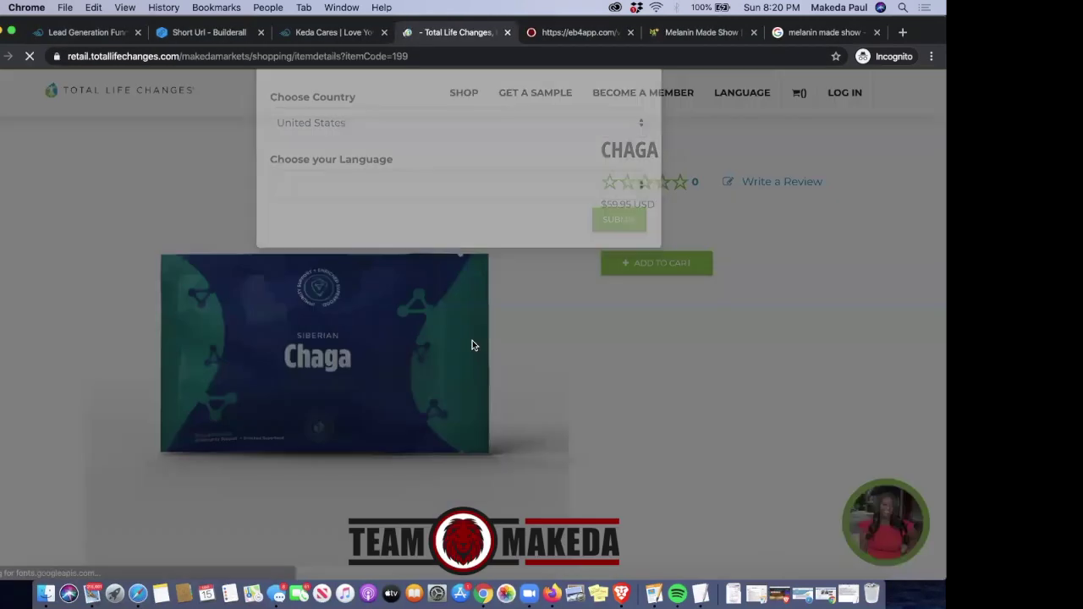
{"action": "left_click", "coordinate": [646, 107]}
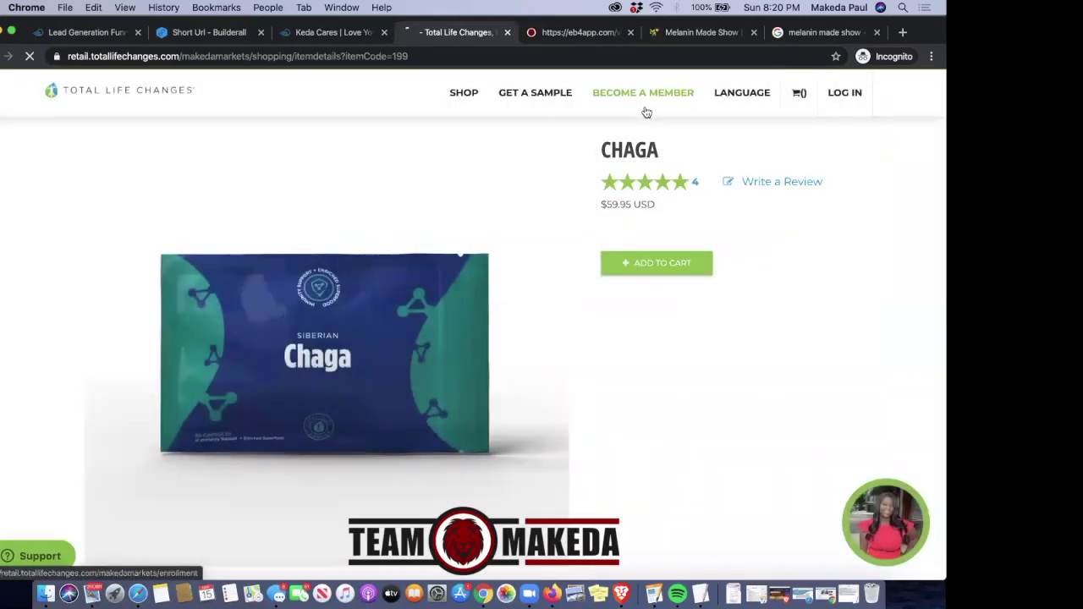
{"action": "scroll", "coordinate": [394, 326], "scroll_direction": "down", "scroll_amount": 8}
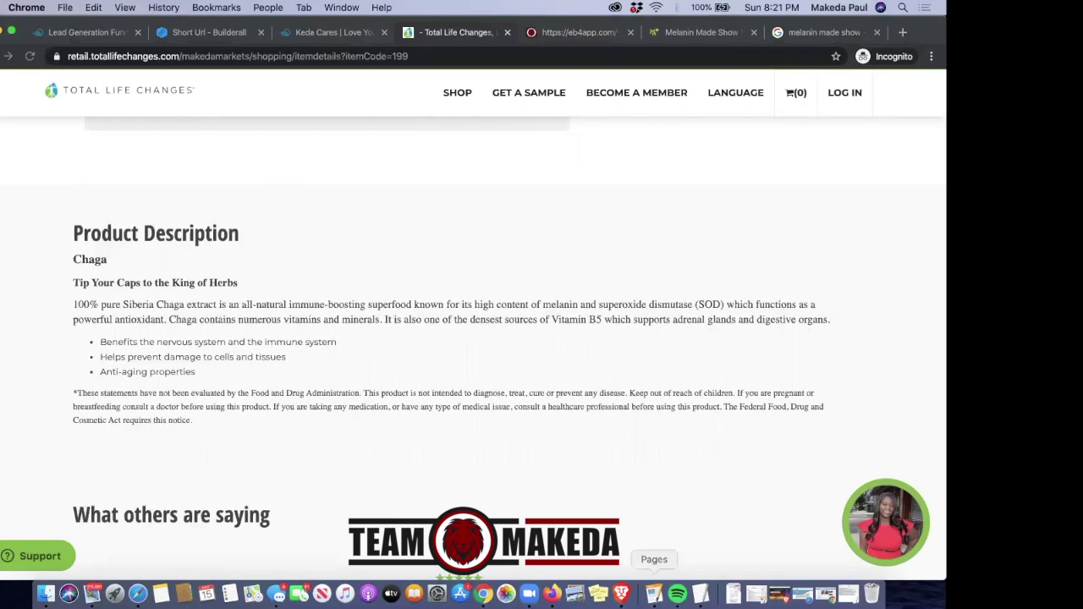
End the Zoom meeting for all participants
{"action": "key", "text": "super+w"}
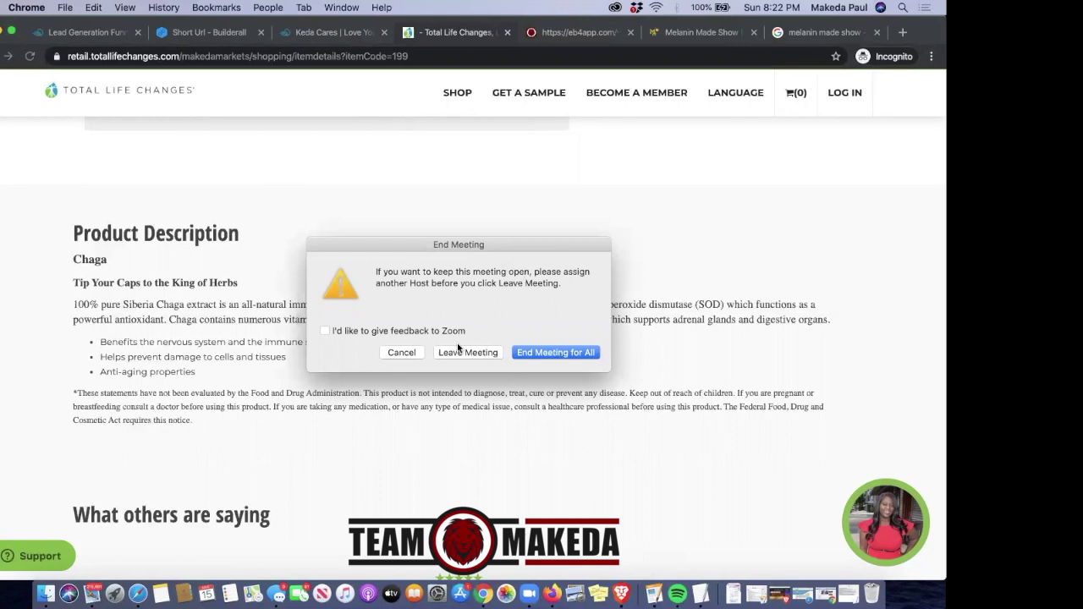
{"action": "left_click", "coordinate": [412, 349]}
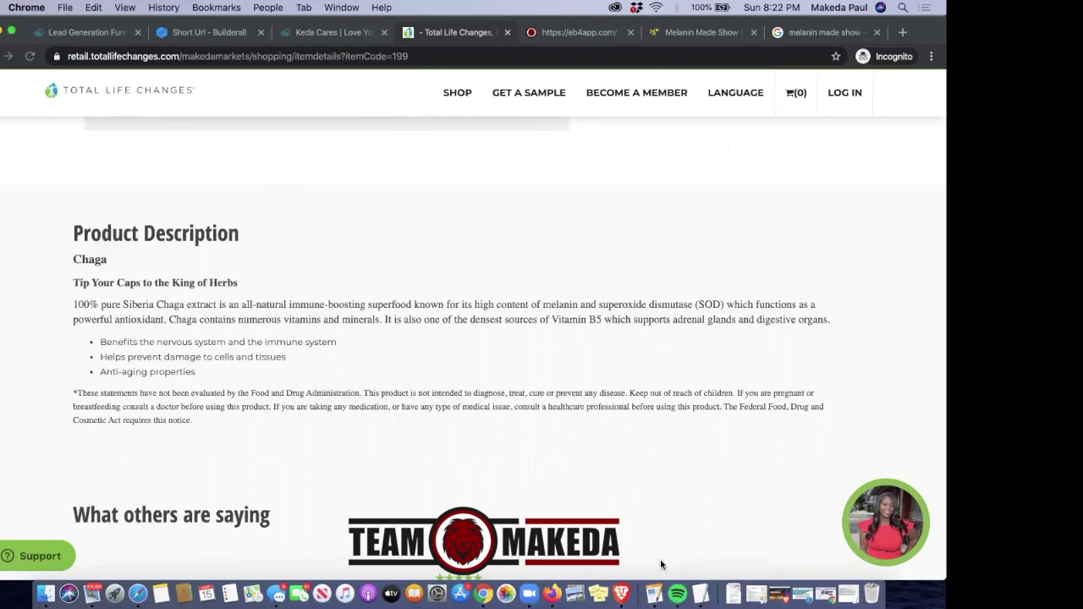
{"action": "left_click", "coordinate": [550, 354]}
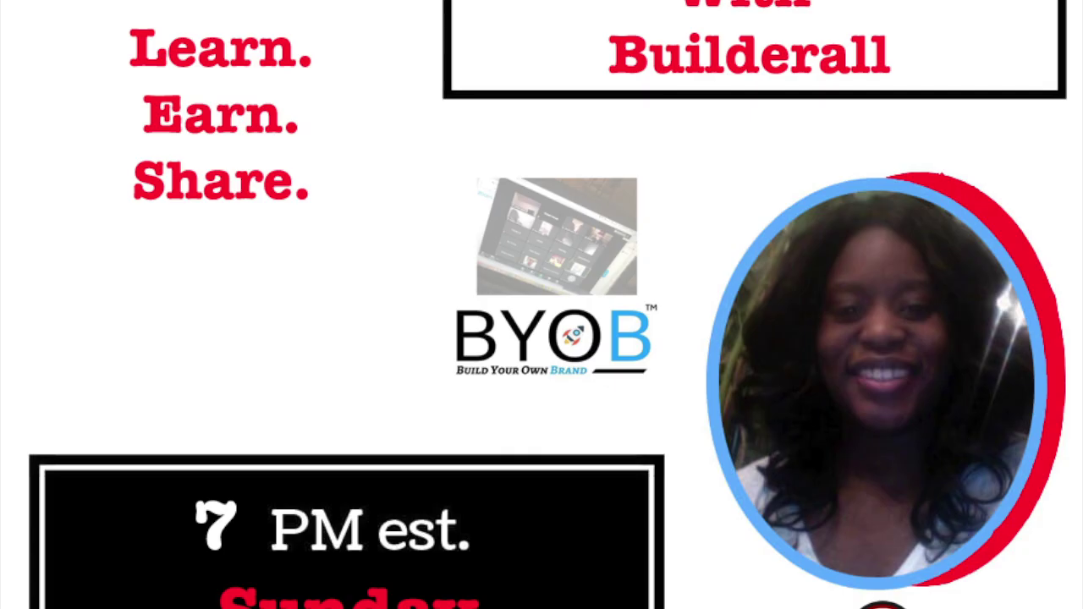